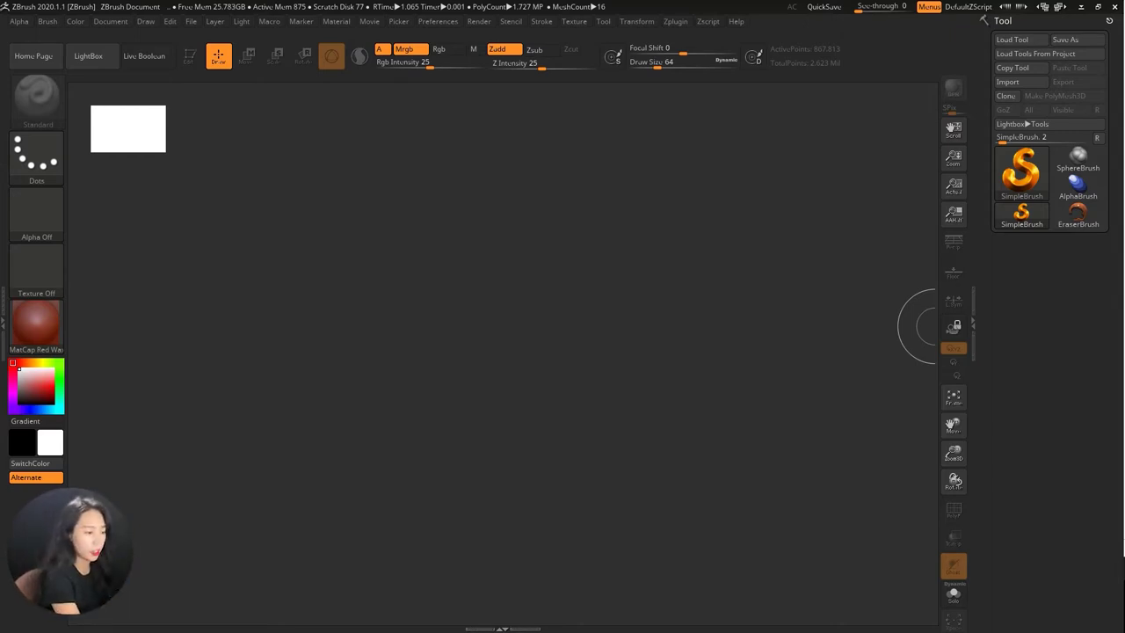
- Draw a Cube3D primitive in the middle of the canvas and put it in Edit mode
left_click(1020, 174)
left_click(508, 221)
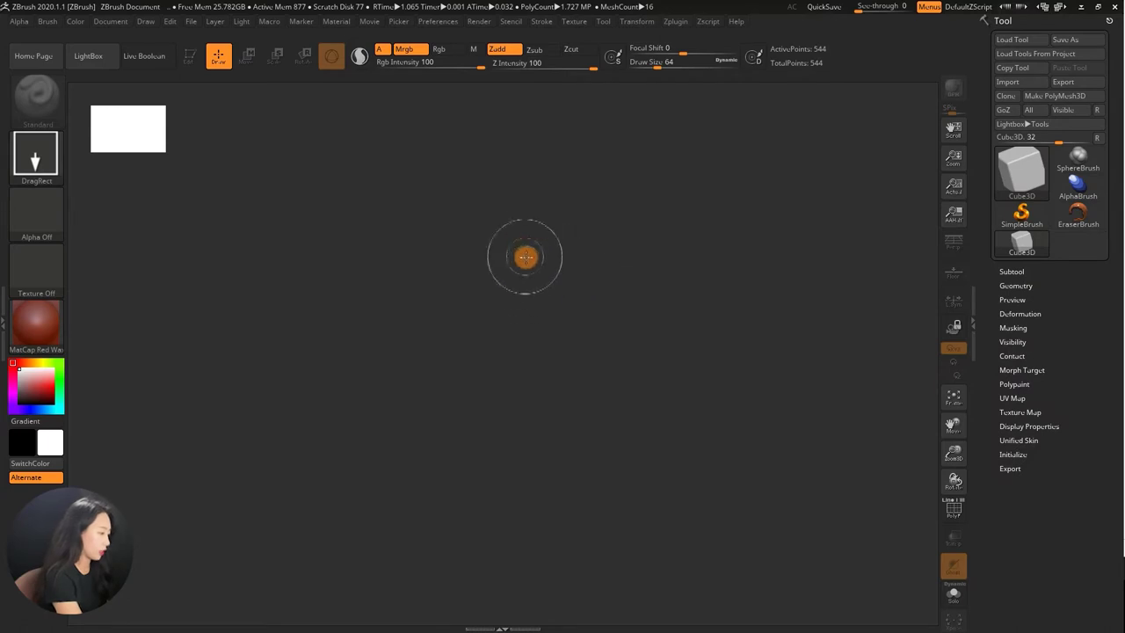
left_click_drag(526, 256, 516, 389)
key("t")
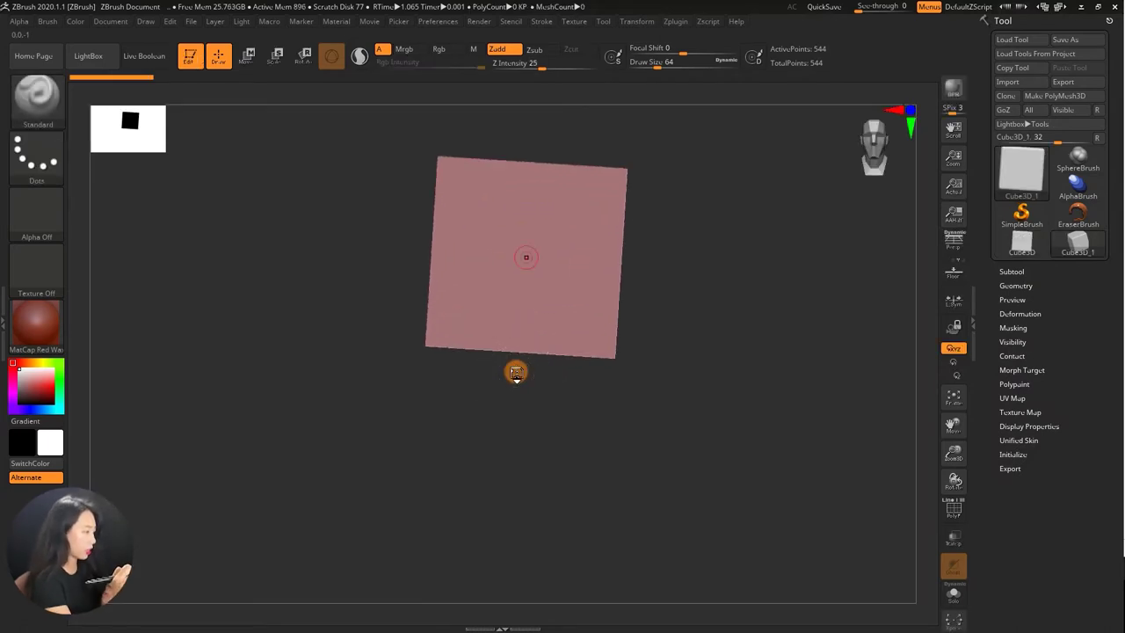
- Convert the cube to a PolyMesh3D and view its top resting on the floor grid
left_click(1070, 95)
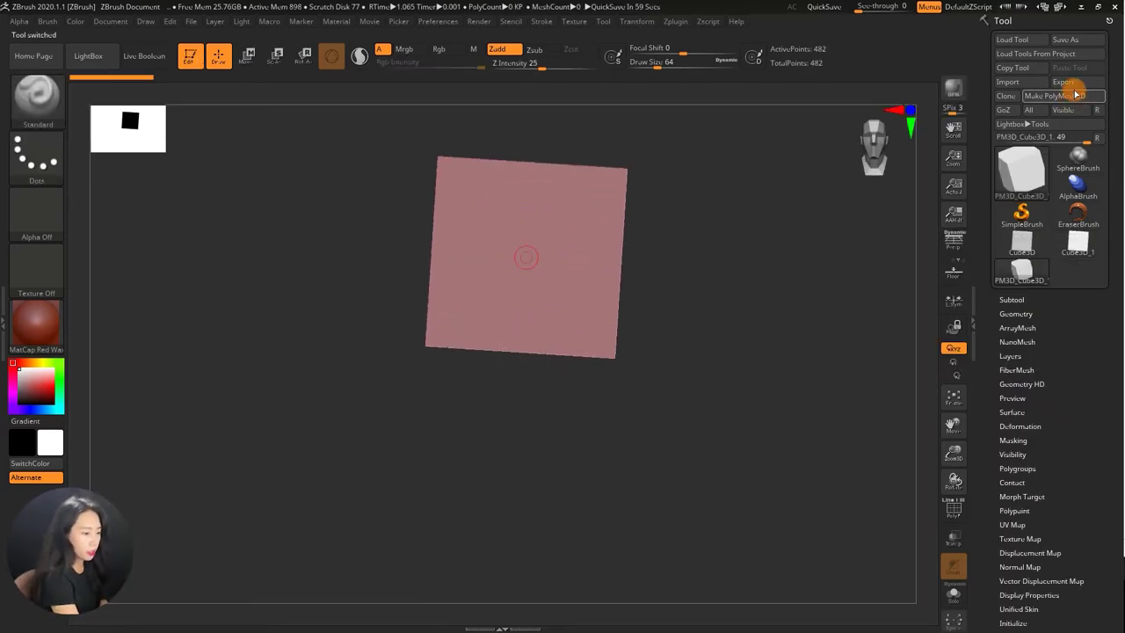
mouse_move(896, 271)
left_mouse_down()
mouse_move(708, 289)
mouse_move(705, 304)
mouse_move(847, 260)
left_mouse_up()
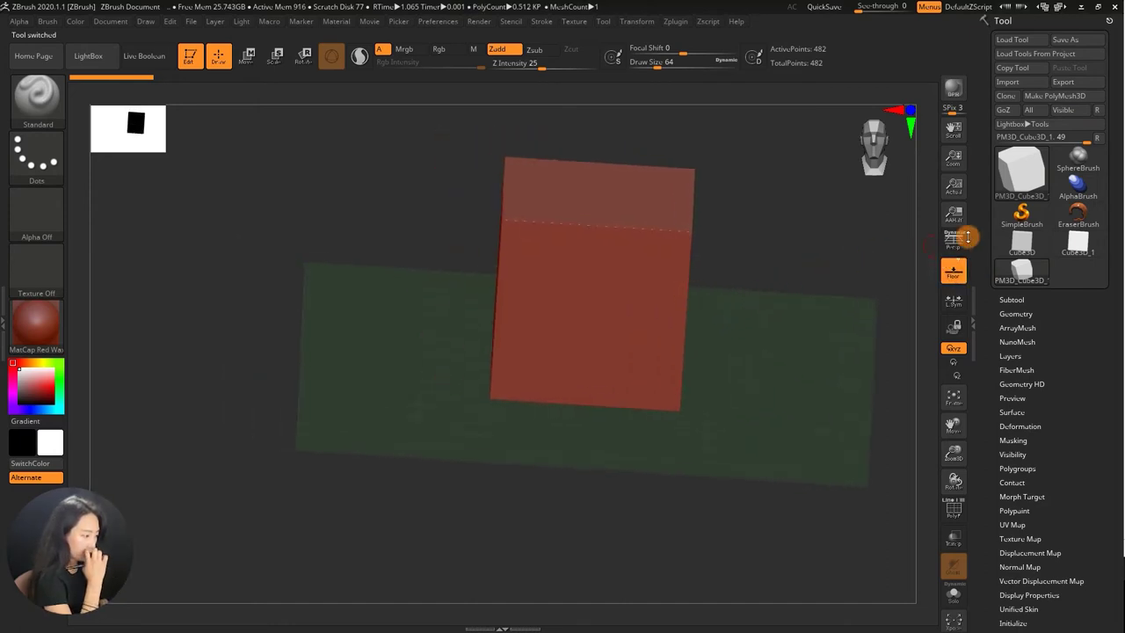
mouse_move(966, 235)
left_mouse_down("shift")
mouse_move(793, 234)
mouse_move(733, 276)
mouse_move(741, 281)
mouse_move(734, 248)
left_mouse_up("shift")
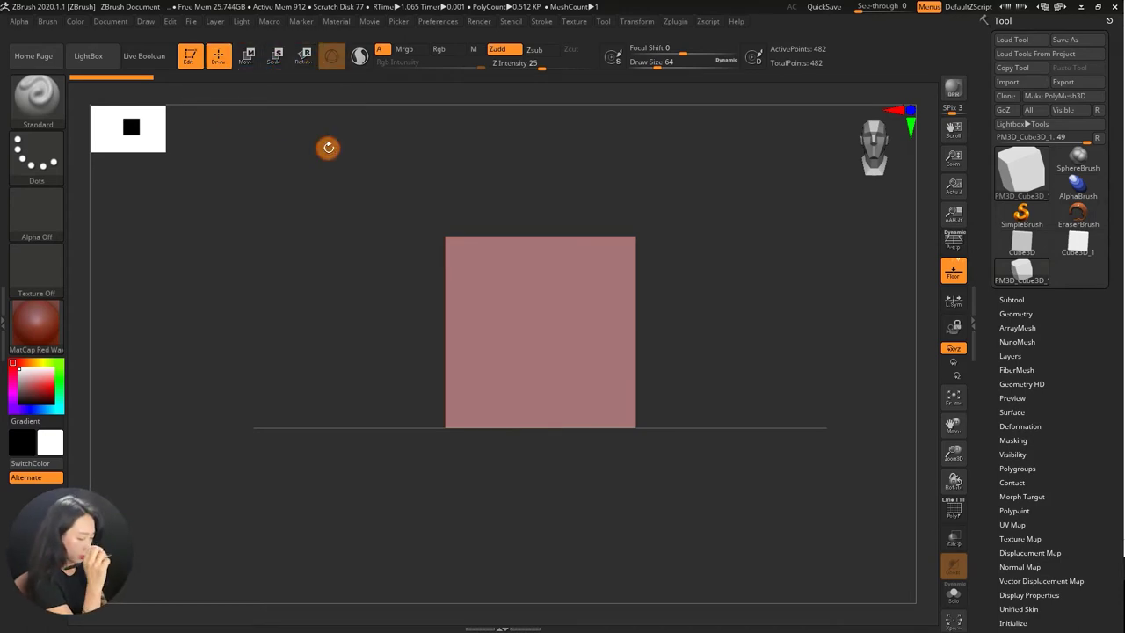
mouse_move(646, 274)
left_mouse_down()
mouse_move(711, 243)
mouse_move(715, 258)
mouse_move(677, 266)
mouse_move(691, 234)
left_mouse_up()
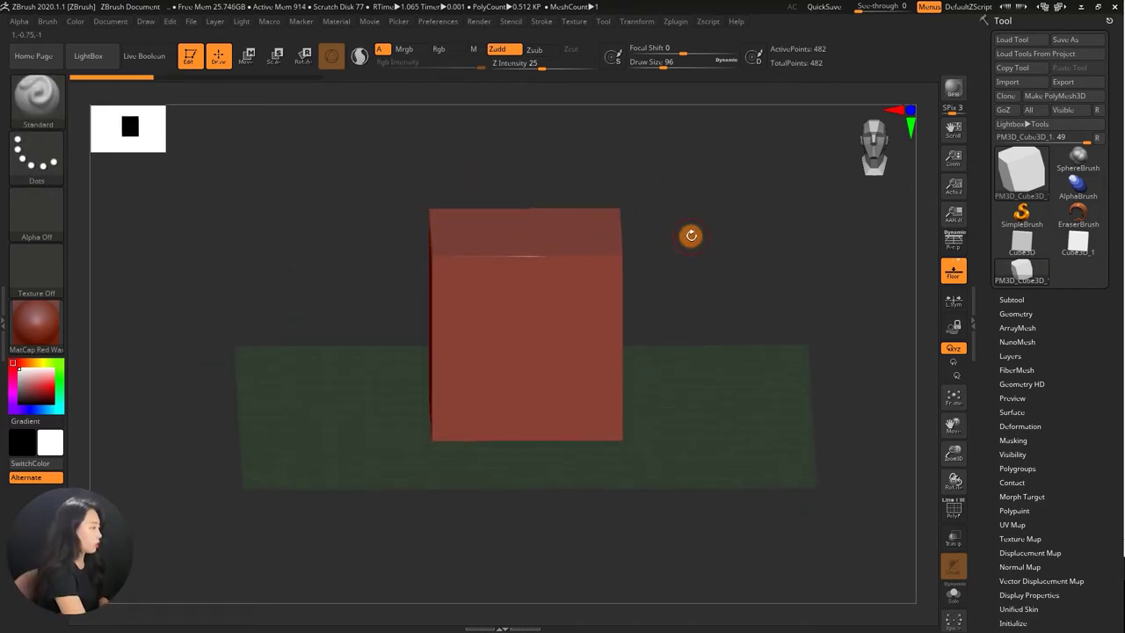
- With the Move gizmo, shift the cube left, then down-right, then up along Y
left_click(255, 61)
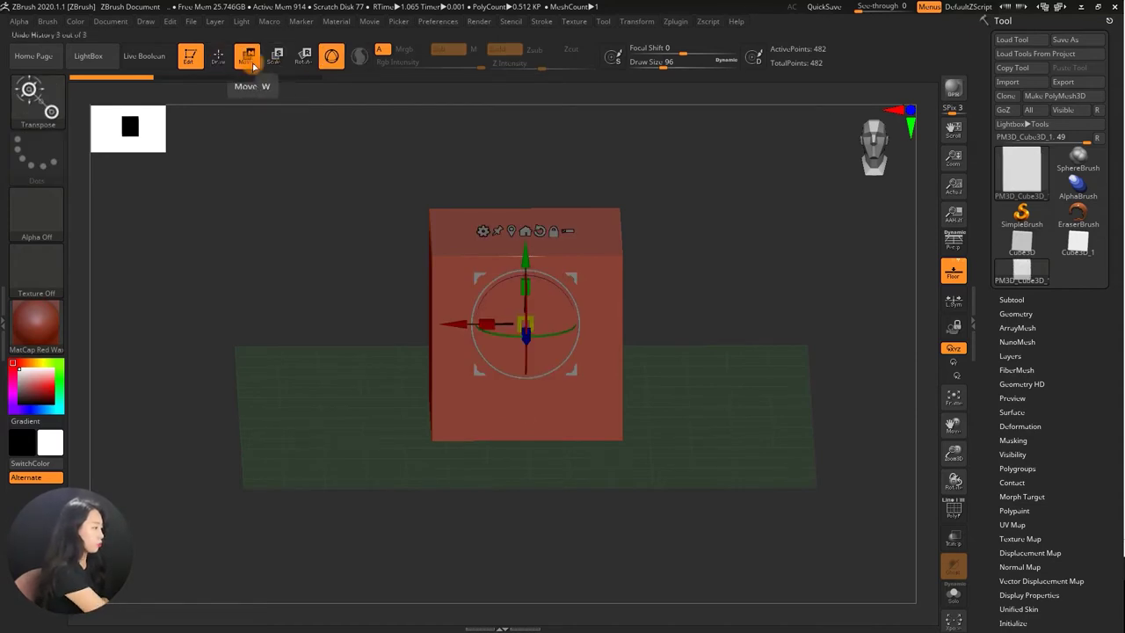
left_click(277, 62)
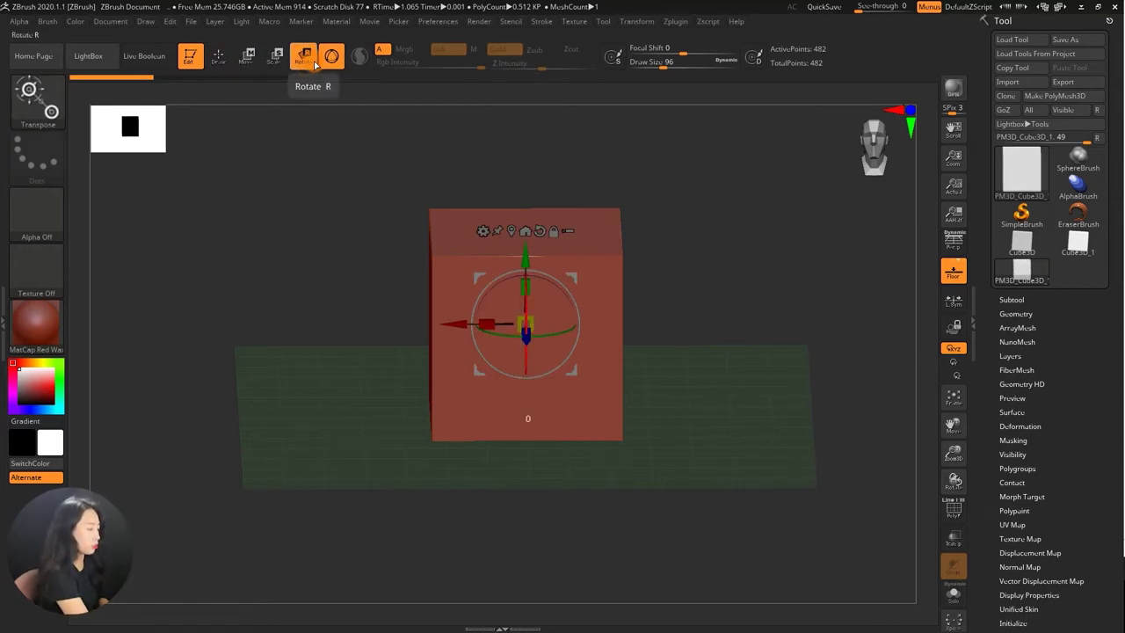
mouse_move(708, 279)
left_mouse_down()
mouse_move(722, 254)
mouse_move(766, 253)
mouse_move(745, 214)
mouse_move(739, 245)
left_mouse_up()
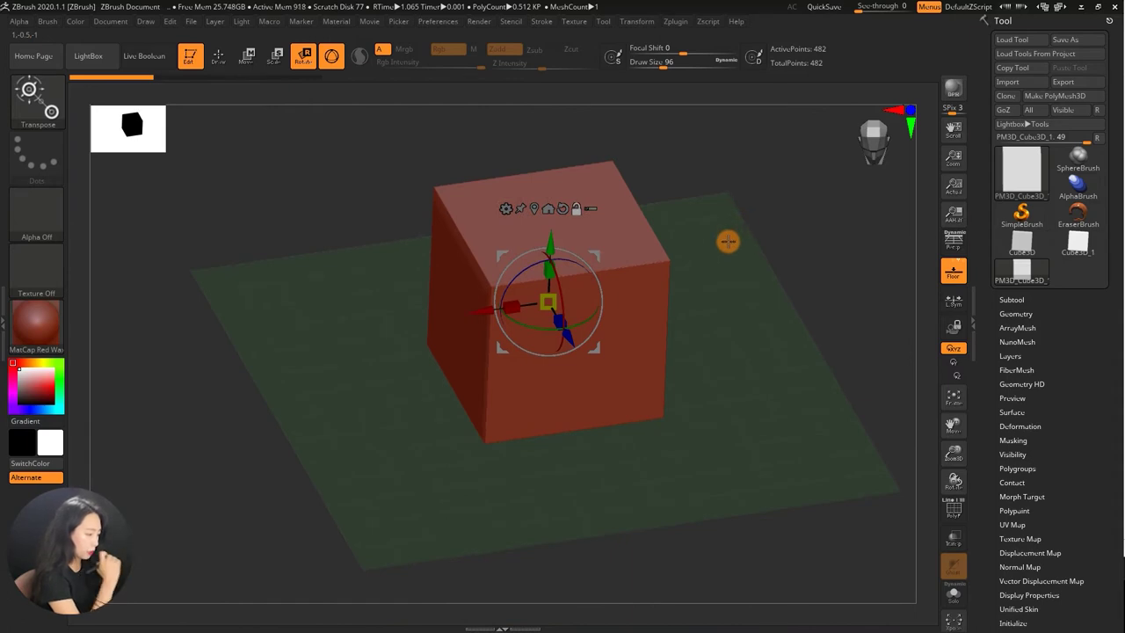
mouse_move(483, 309)
left_mouse_down()
mouse_move(421, 322)
mouse_move(434, 316)
left_mouse_up()
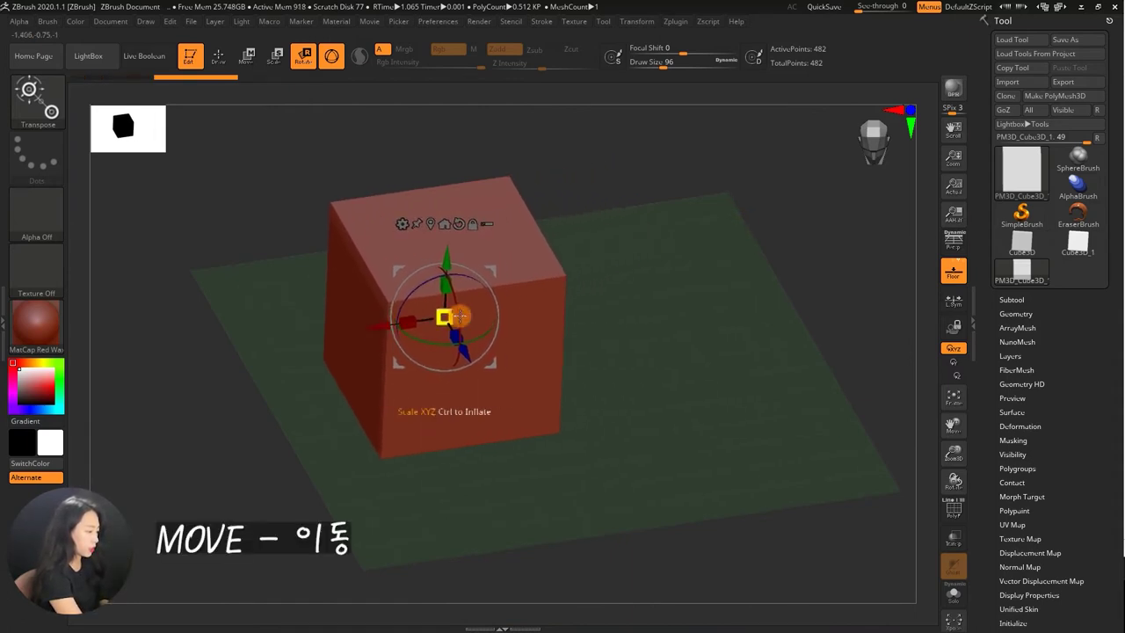
left_click_drag(466, 352, 534, 428)
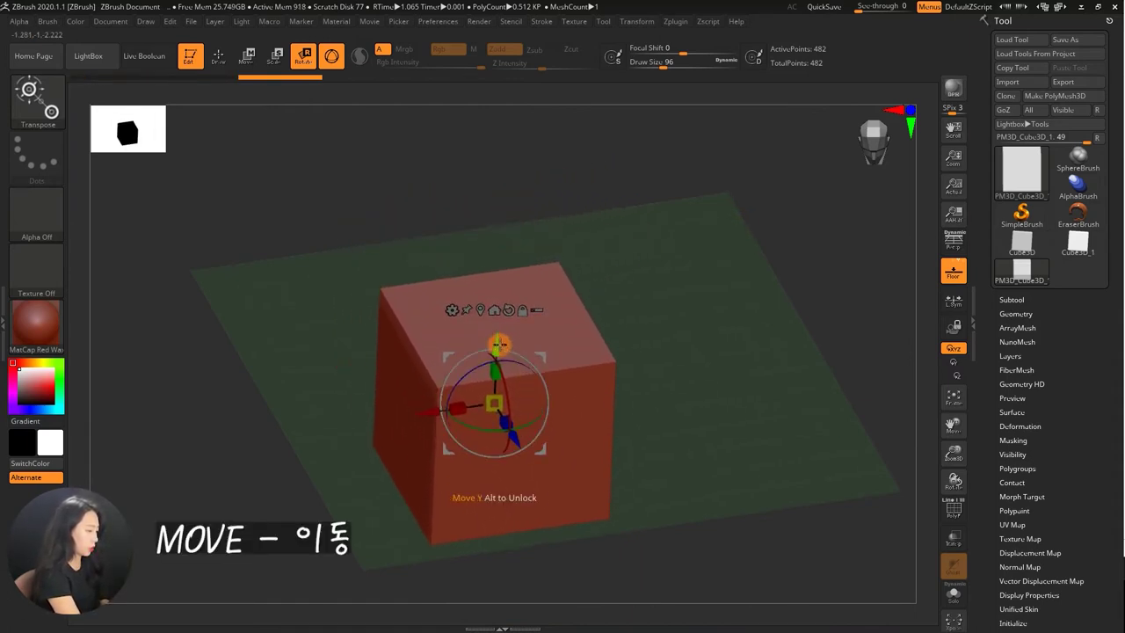
left_click_drag(499, 343, 495, 211)
- Slide the cube right along X, nudge it to X -0.373, then move it up
mouse_move(615, 224)
left_mouse_down()
mouse_move(668, 234)
mouse_move(716, 213)
mouse_move(694, 281)
left_mouse_up()
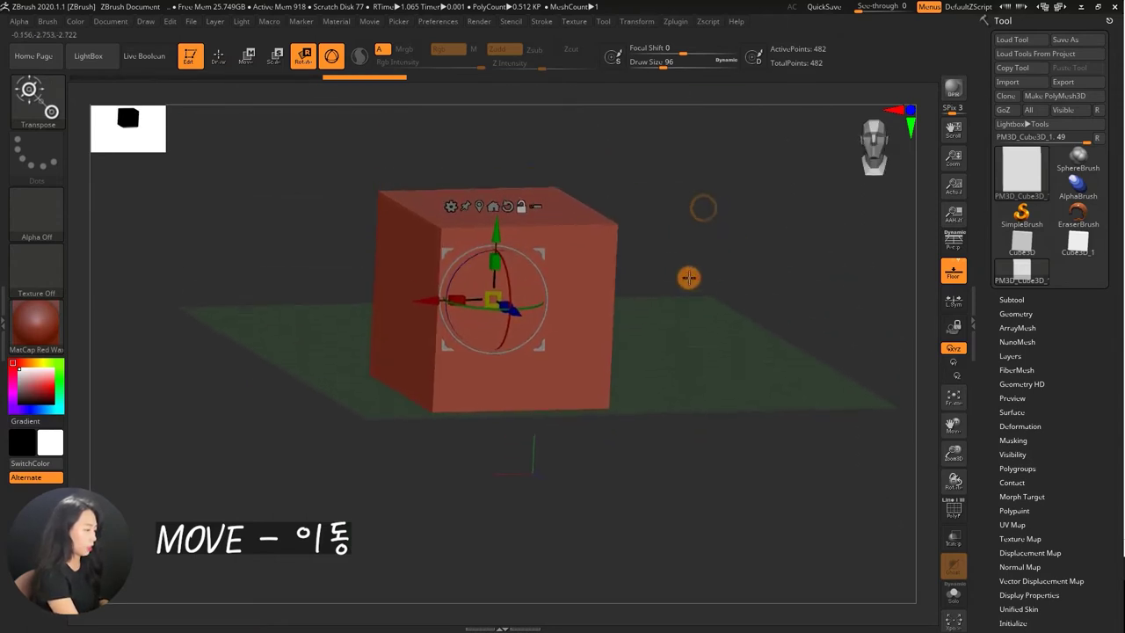
left_click_drag(430, 300, 549, 272)
mouse_move(607, 311)
left_mouse_down()
mouse_move(572, 281)
mouse_move(745, 243)
mouse_move(723, 271)
mouse_move(751, 298)
mouse_move(740, 259)
left_mouse_up()
mouse_move(495, 310)
left_mouse_down()
mouse_move(442, 318)
mouse_move(547, 294)
mouse_move(442, 313)
mouse_move(465, 306)
left_mouse_up()
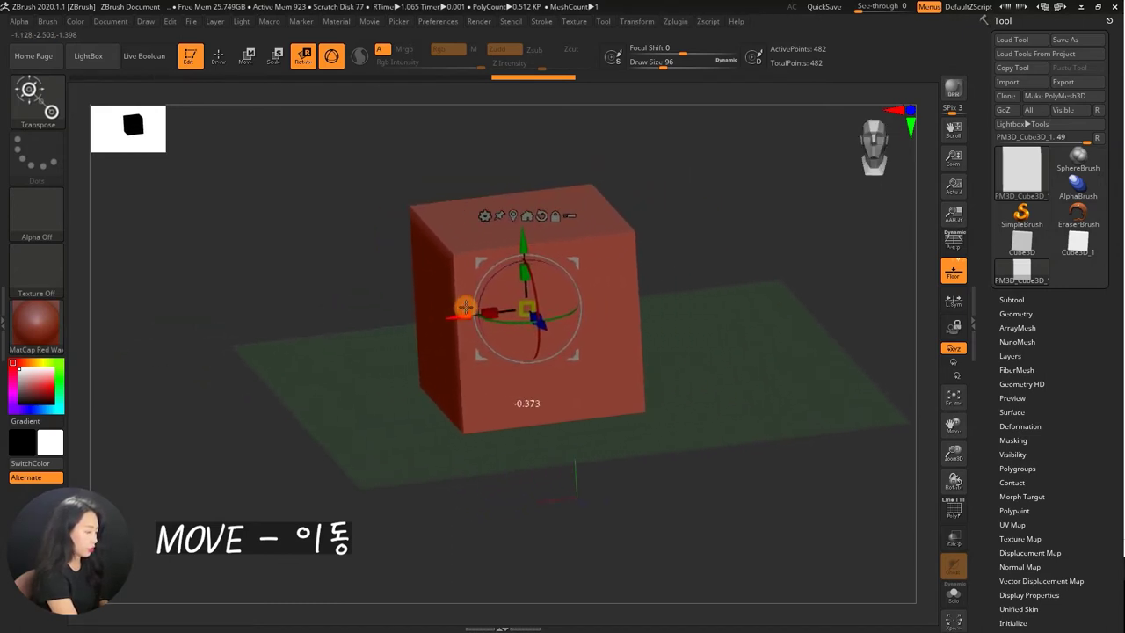
left_click_drag(686, 233, 701, 237, "alt")
left_click_drag(525, 223, 532, 251)
- Raise the cube further along Y until the floor sits flush under it, seen from the front
left_click_drag(572, 302, 565, 265)
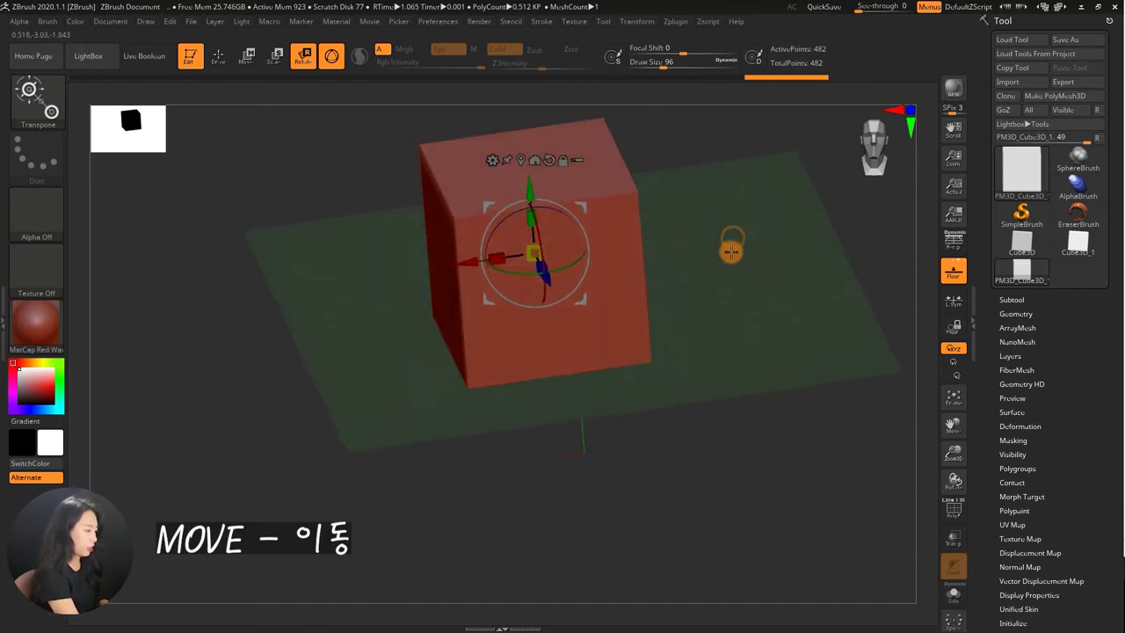
left_click_drag(729, 243, 633, 244)
left_click_drag(688, 222, 691, 254)
mouse_move(527, 269)
left_mouse_down()
mouse_move(520, 173)
mouse_move(522, 193)
left_mouse_up()
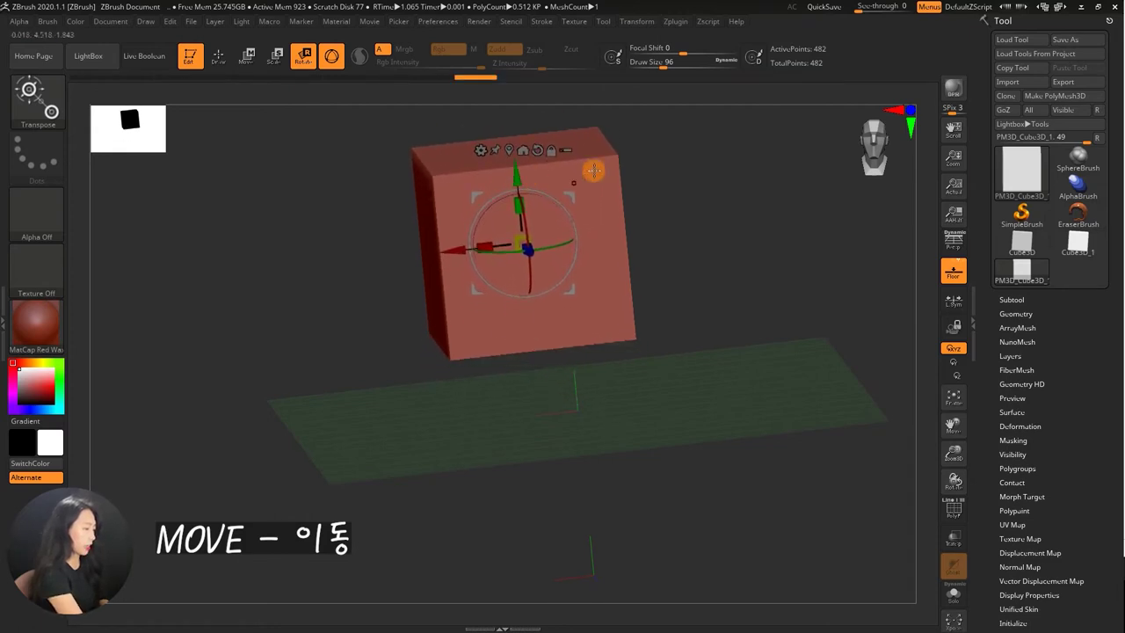
left_click_drag(594, 170, 709, 216, "shift")
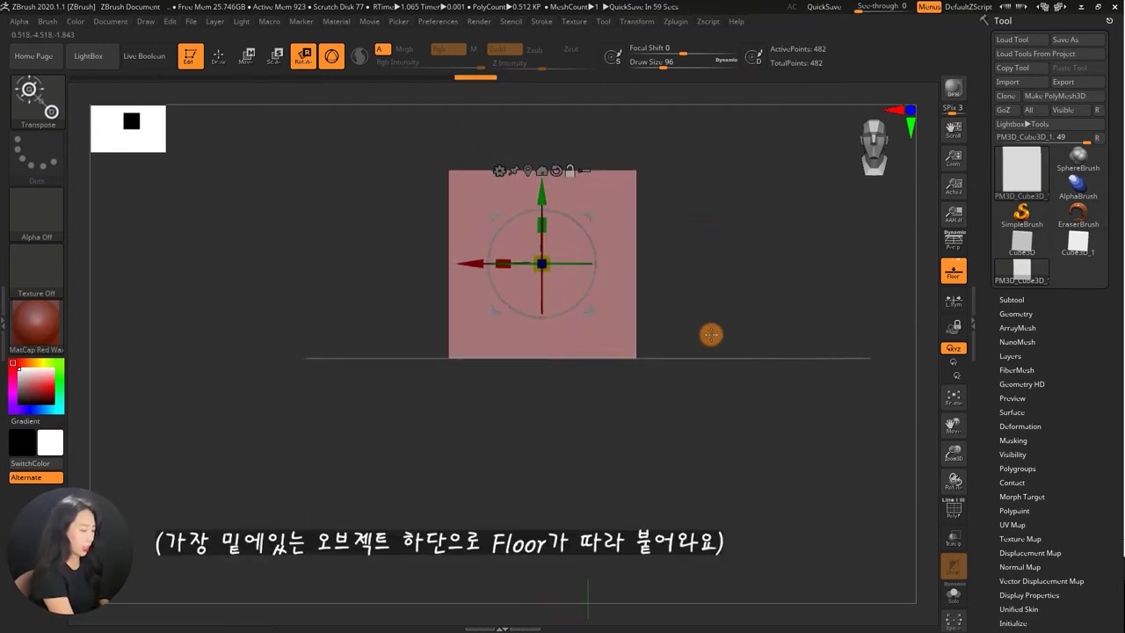
mouse_move(711, 333)
left_mouse_down()
mouse_move(740, 331)
mouse_move(655, 316)
left_mouse_up()
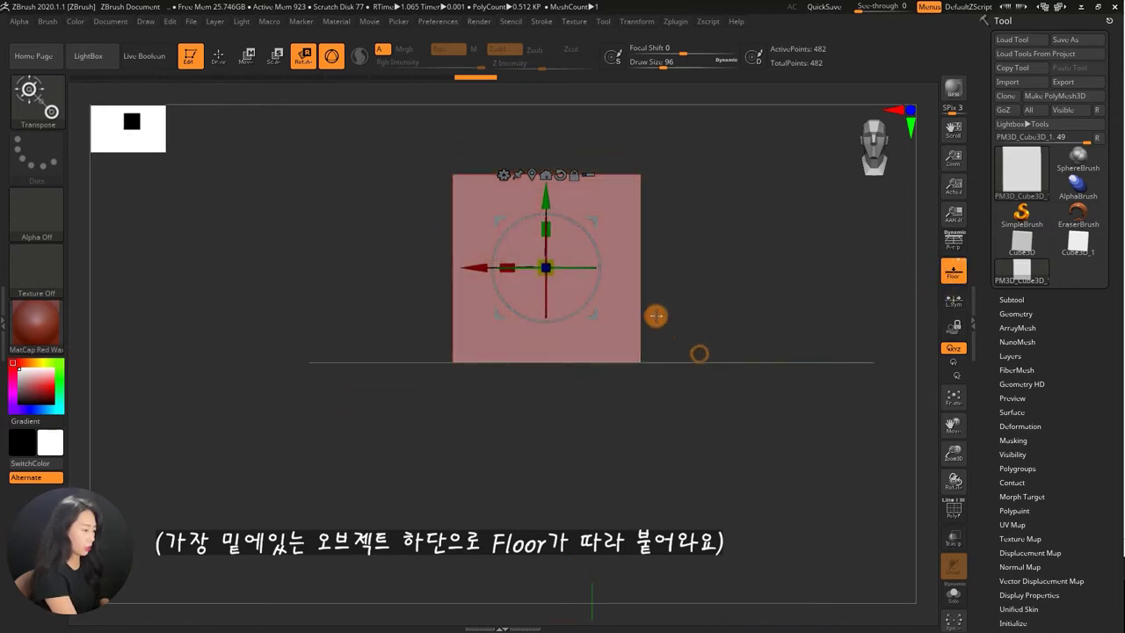
- Lift the cube about 0.6418 units off the floor, shift it sideways, then settle it back flush
left_click_drag(547, 198, 542, 108)
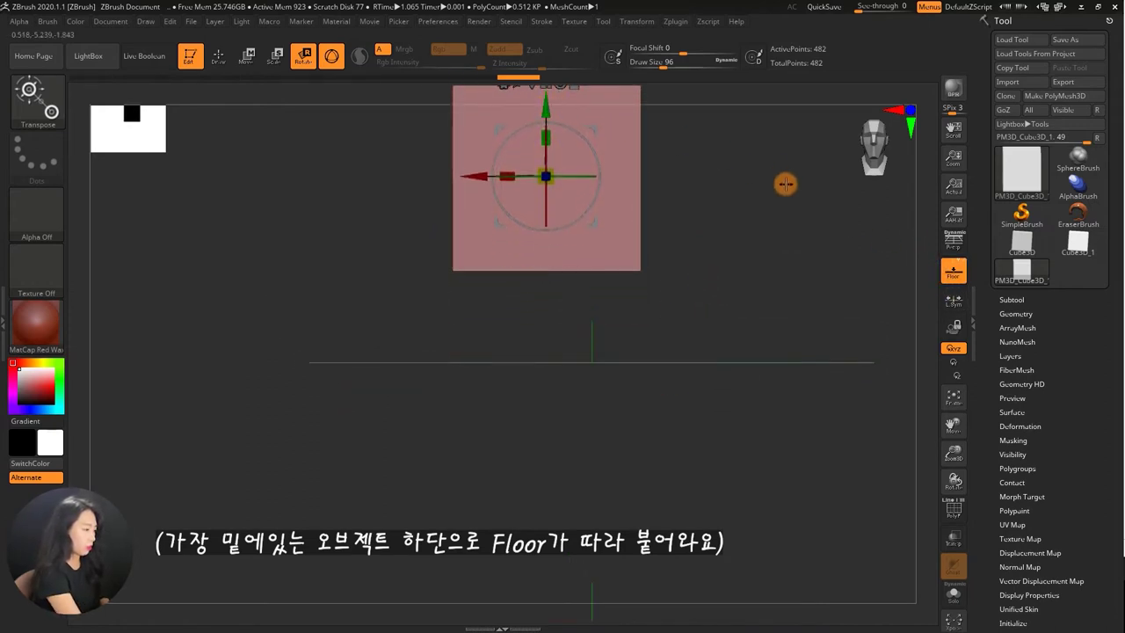
mouse_move(781, 186)
left_mouse_down()
mouse_move(729, 185)
mouse_move(719, 318)
left_mouse_up()
mouse_move(688, 231)
left_mouse_down()
mouse_move(715, 252)
mouse_move(680, 258)
left_mouse_up()
mouse_move(745, 226)
left_mouse_down()
mouse_move(744, 263)
mouse_move(736, 248)
left_mouse_up()
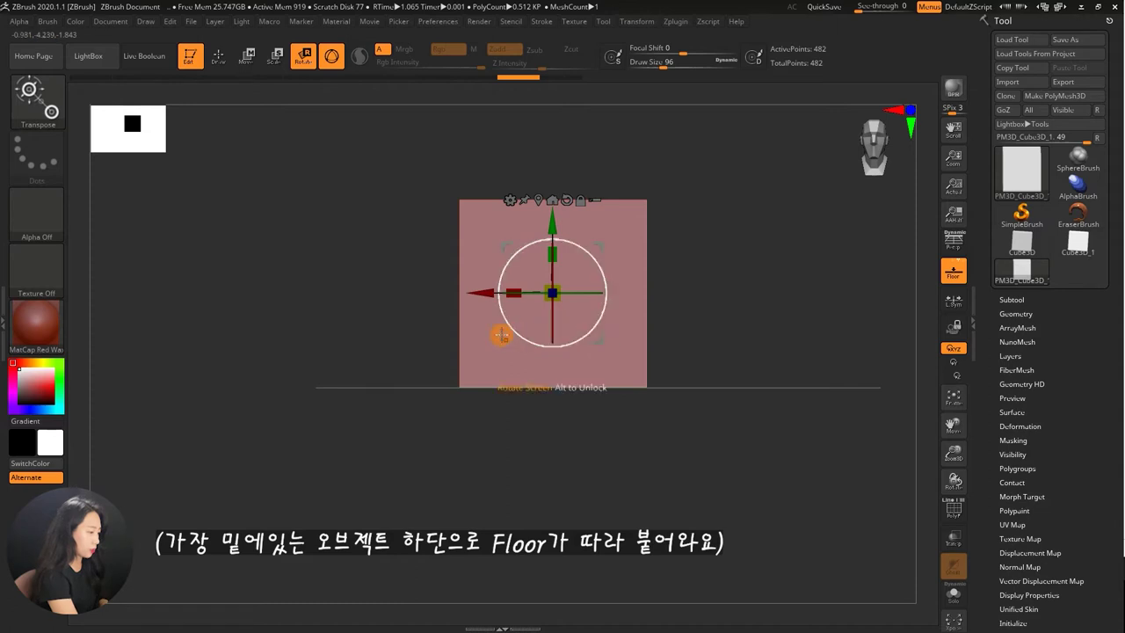
left_click_drag(622, 211, 739, 161)
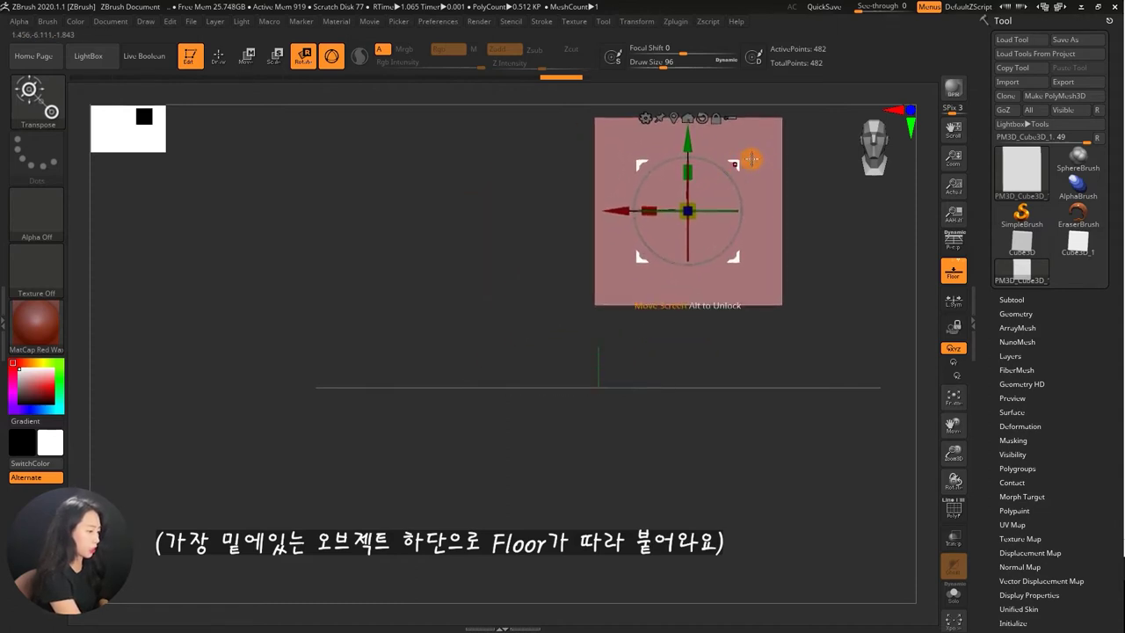
mouse_move(736, 256)
left_mouse_down()
mouse_move(571, 276)
mouse_move(772, 254)
left_mouse_up()
mouse_move(570, 179)
left_mouse_down()
mouse_move(671, 150)
mouse_move(459, 167)
left_mouse_up()
mouse_move(650, 220)
left_mouse_down()
mouse_move(600, 226)
mouse_move(711, 205)
mouse_move(700, 241)
left_mouse_up()
mouse_move(548, 228)
left_mouse_down()
mouse_move(582, 174)
mouse_move(671, 143)
mouse_move(703, 220)
mouse_move(671, 225)
mouse_move(671, 247)
mouse_move(662, 234)
mouse_move(677, 232)
mouse_move(678, 252)
mouse_move(688, 252)
mouse_move(680, 211)
mouse_move(682, 226)
mouse_move(659, 246)
mouse_move(707, 227)
mouse_move(598, 232)
left_mouse_up()
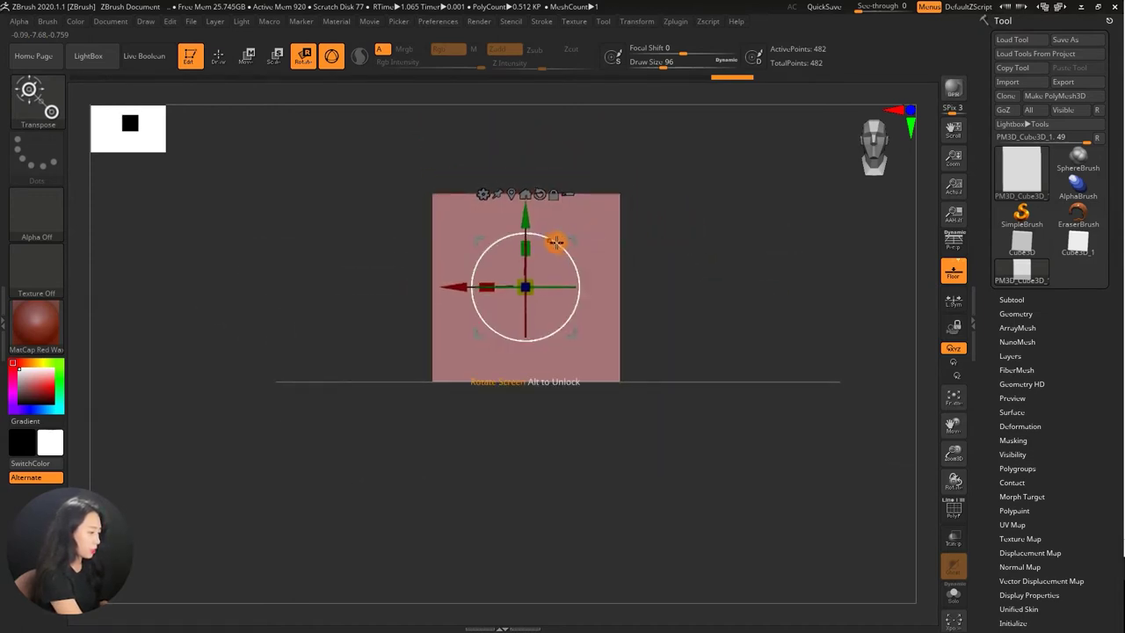
- Rotate the tilted cube back toward upright, then turn it -15° in the screen plane
mouse_move(597, 276)
left_mouse_down("alt")
mouse_move(677, 233)
mouse_move(673, 243)
mouse_move(711, 246)
mouse_move(642, 241)
mouse_move(562, 259)
mouse_move(558, 287)
left_mouse_up("alt")
mouse_move(488, 319)
left_mouse_down()
mouse_move(562, 263)
mouse_move(542, 234)
mouse_move(667, 217)
left_mouse_up()
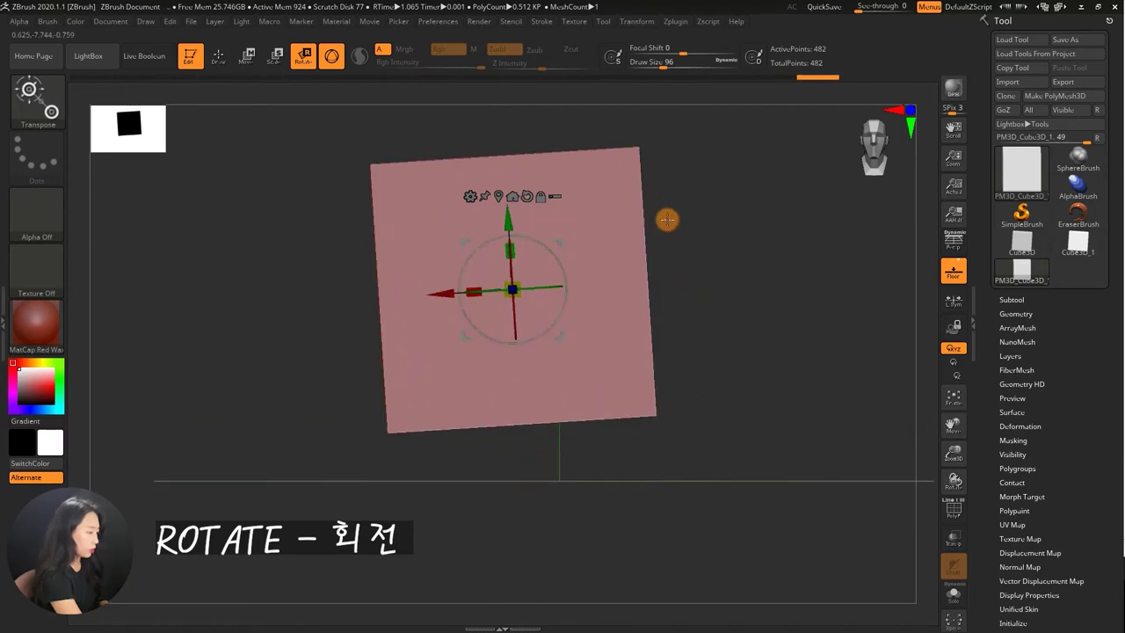
left_click_drag(553, 257, 617, 229)
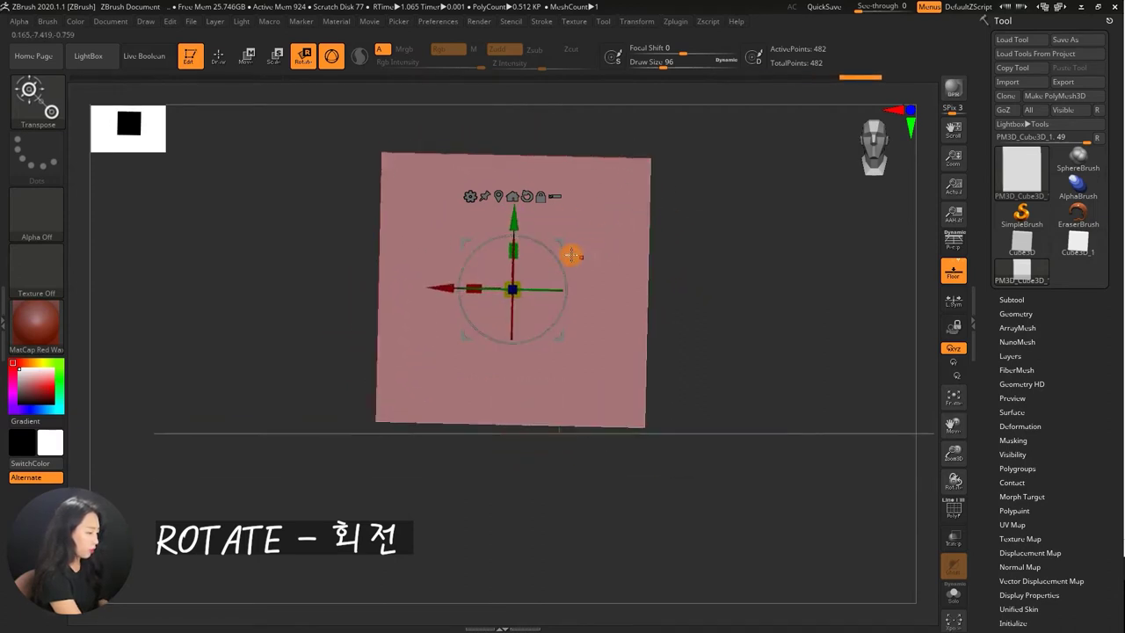
mouse_move(562, 261)
left_mouse_down()
mouse_move(570, 284)
mouse_move(559, 310)
mouse_move(571, 284)
left_mouse_up()
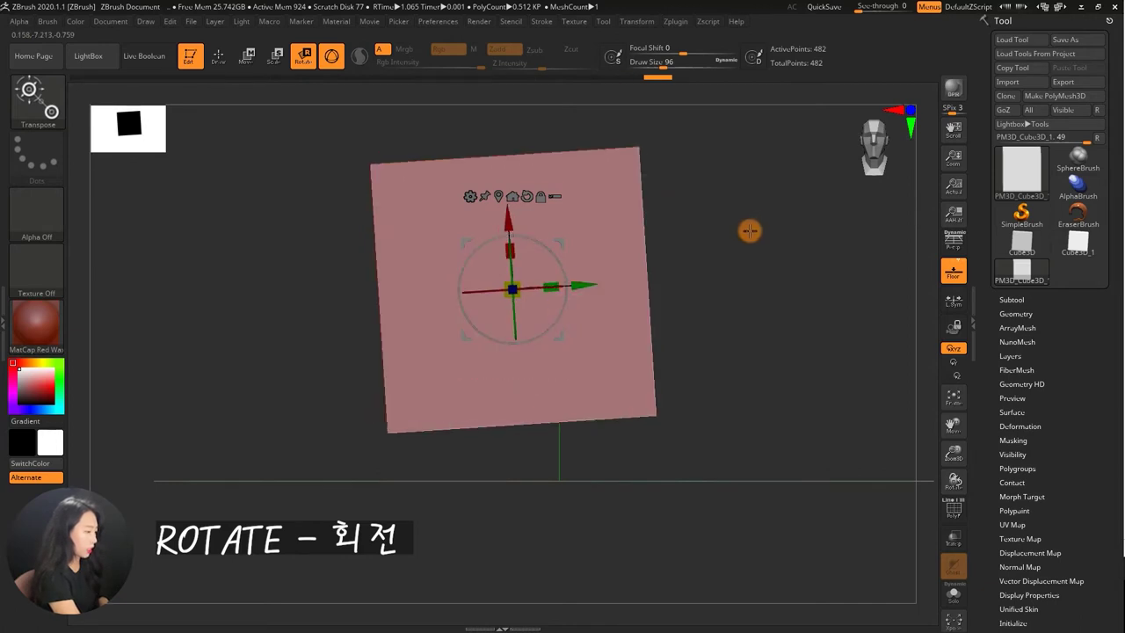
- Spin the cube around its Z and vertical axes until square again, then frame it
left_click_drag(712, 254, 770, 243)
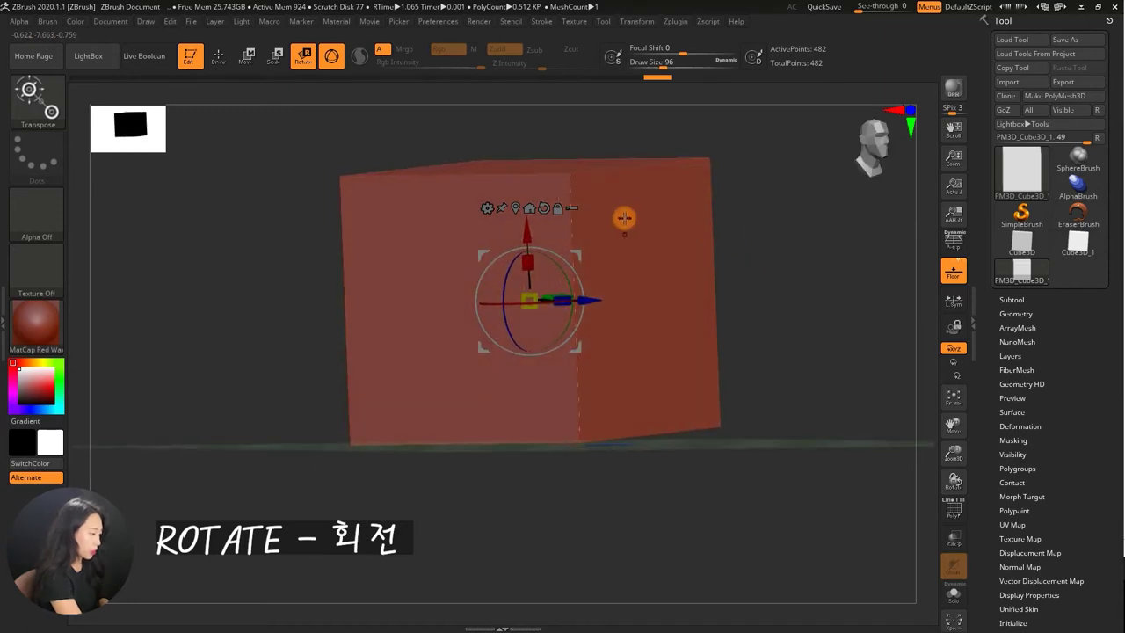
left_click_drag(753, 198, 753, 228)
mouse_move(511, 280)
left_mouse_down()
mouse_move(497, 301)
mouse_move(531, 283)
mouse_move(495, 328)
mouse_move(528, 248)
mouse_move(495, 347)
mouse_move(514, 290)
mouse_move(484, 339)
mouse_move(550, 272)
mouse_move(585, 306)
mouse_move(530, 297)
mouse_move(527, 264)
mouse_move(562, 264)
left_mouse_up()
mouse_move(766, 240)
left_mouse_down()
mouse_move(758, 185)
mouse_move(704, 239)
left_mouse_up()
mouse_move(545, 290)
left_mouse_down()
mouse_move(562, 303)
mouse_move(532, 307)
mouse_move(553, 294)
mouse_move(546, 281)
left_mouse_up()
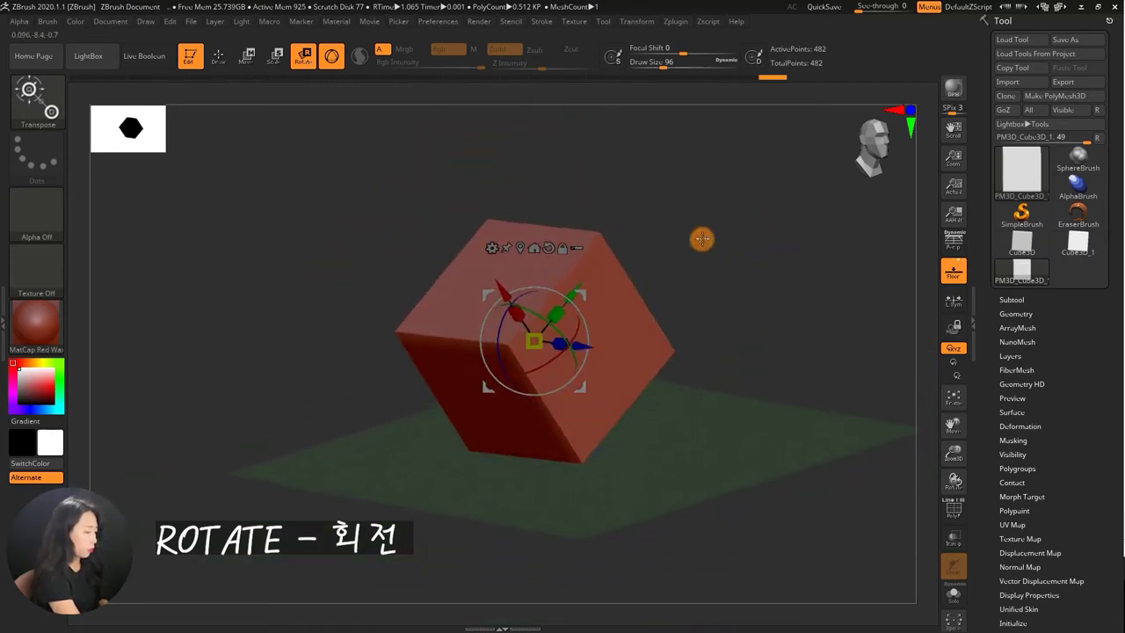
mouse_move(697, 248)
left_mouse_down()
mouse_move(683, 226)
mouse_move(673, 246)
mouse_move(716, 199)
mouse_move(664, 252)
left_mouse_up()
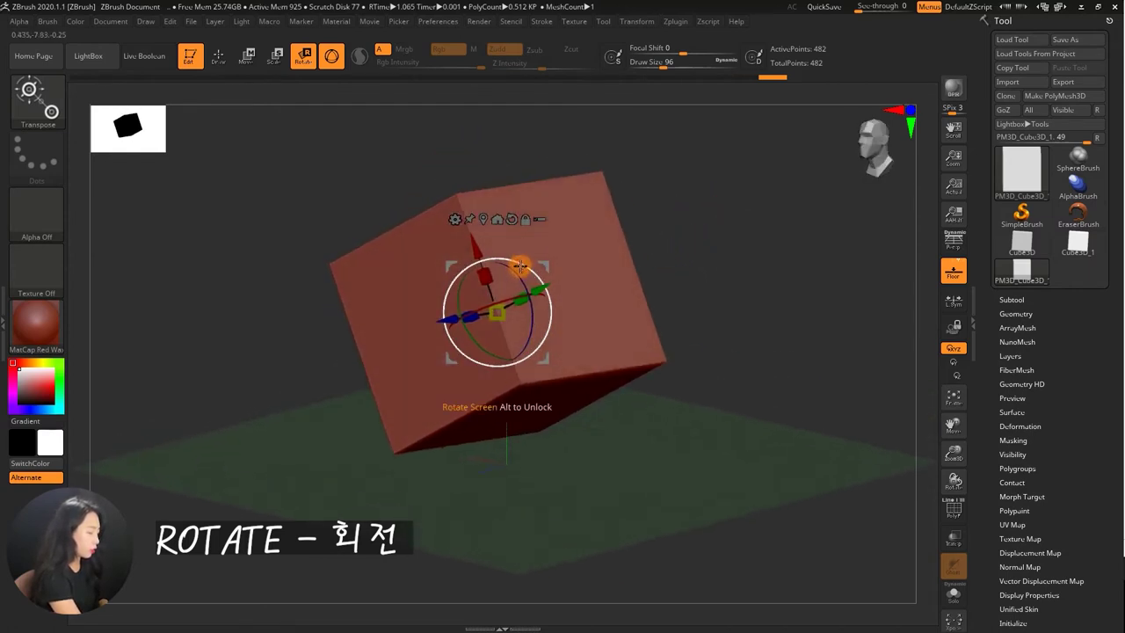
mouse_move(522, 262)
left_mouse_down()
mouse_move(495, 311)
mouse_move(527, 339)
mouse_move(542, 274)
mouse_move(610, 254)
mouse_move(712, 188)
mouse_move(719, 205)
left_mouse_up()
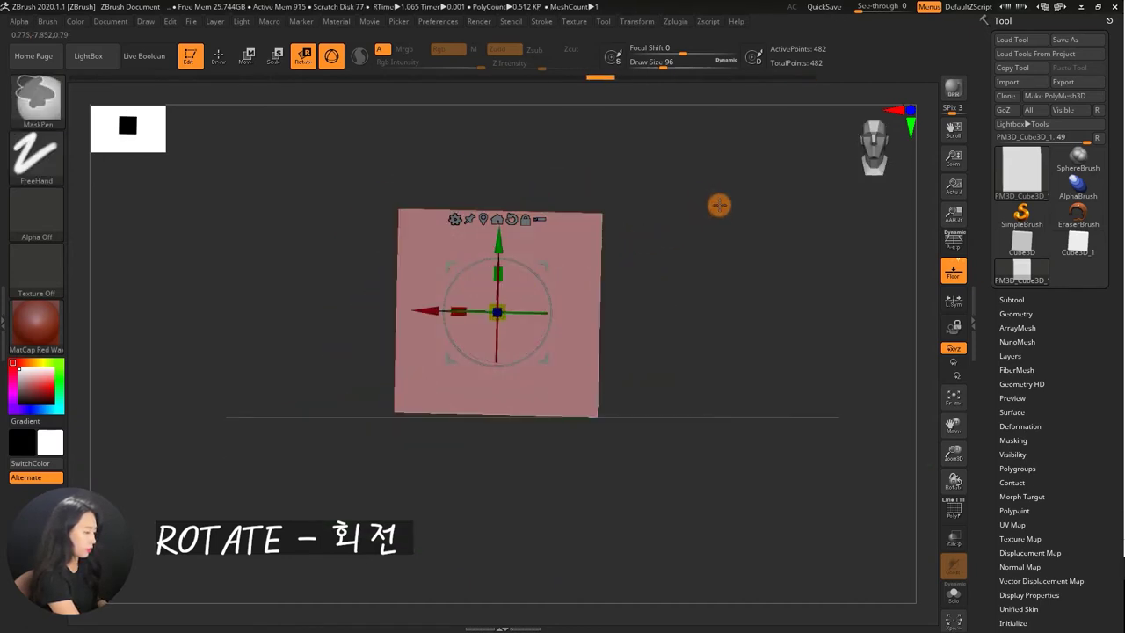
mouse_move(648, 228)
left_mouse_down()
mouse_move(617, 249)
mouse_move(625, 273)
left_mouse_up()
key("f")
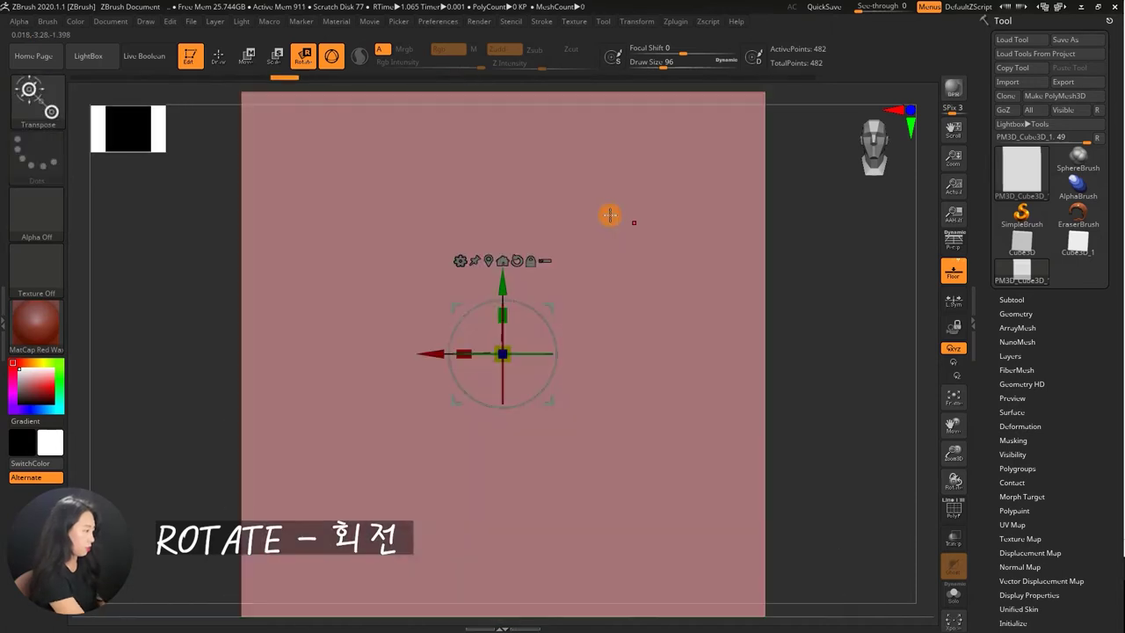
- Rotate the cube about its X axis and undo it, then apply a new tilt of about -7.6°
left_click_drag(648, 265, 597, 170, "alt")
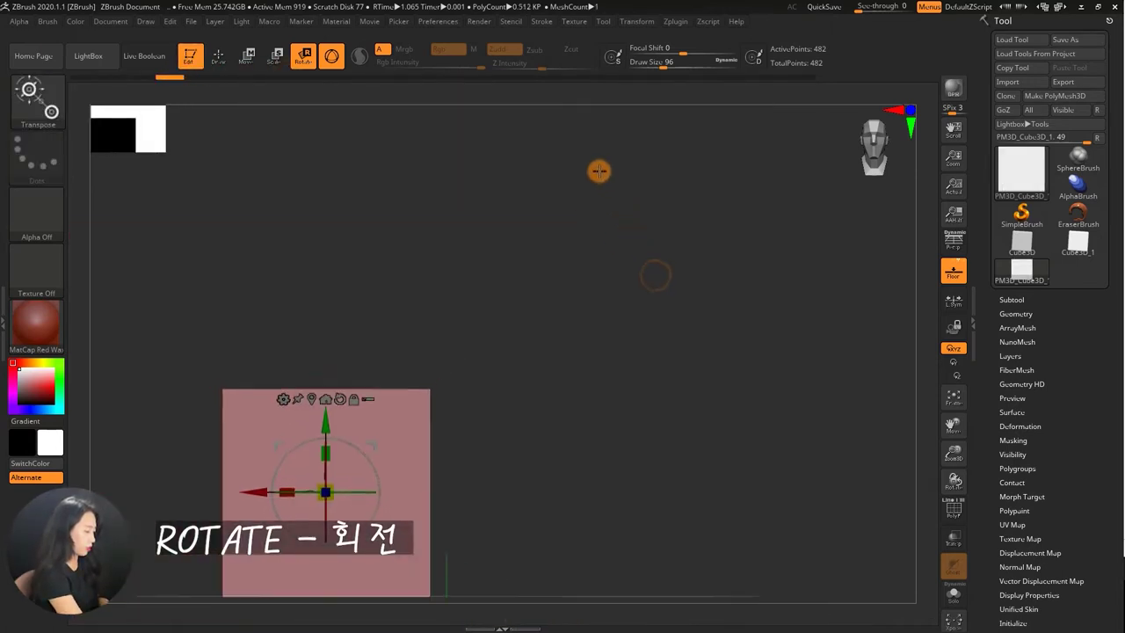
mouse_move(540, 334)
left_mouse_down("alt")
mouse_move(640, 227)
mouse_move(665, 256)
mouse_move(653, 259)
left_mouse_up("alt")
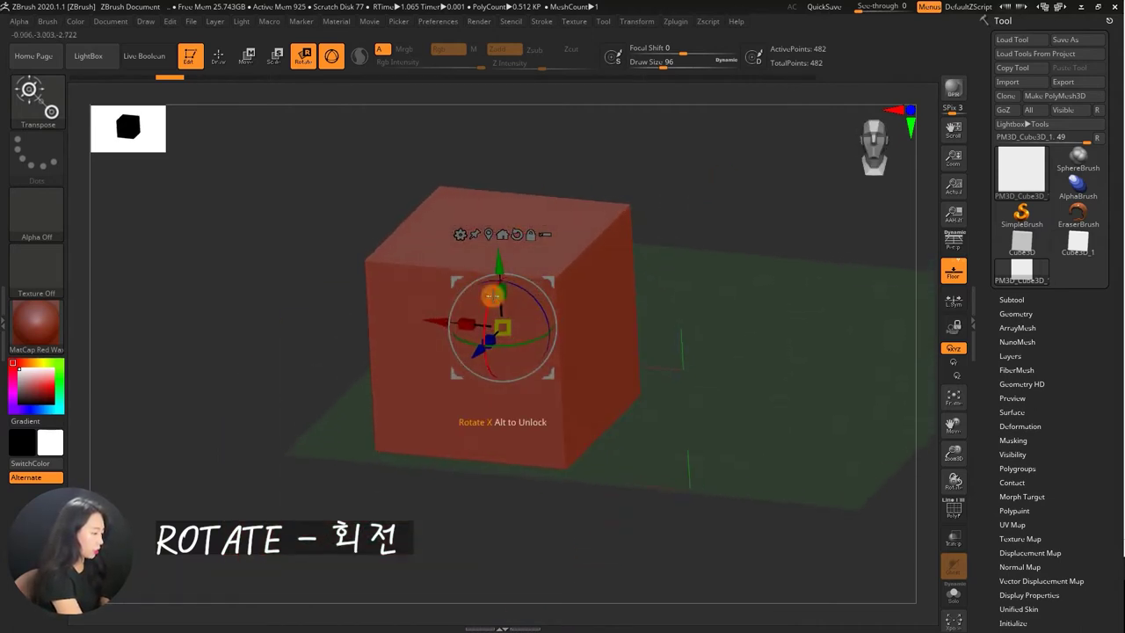
left_click_drag(489, 296, 533, 295)
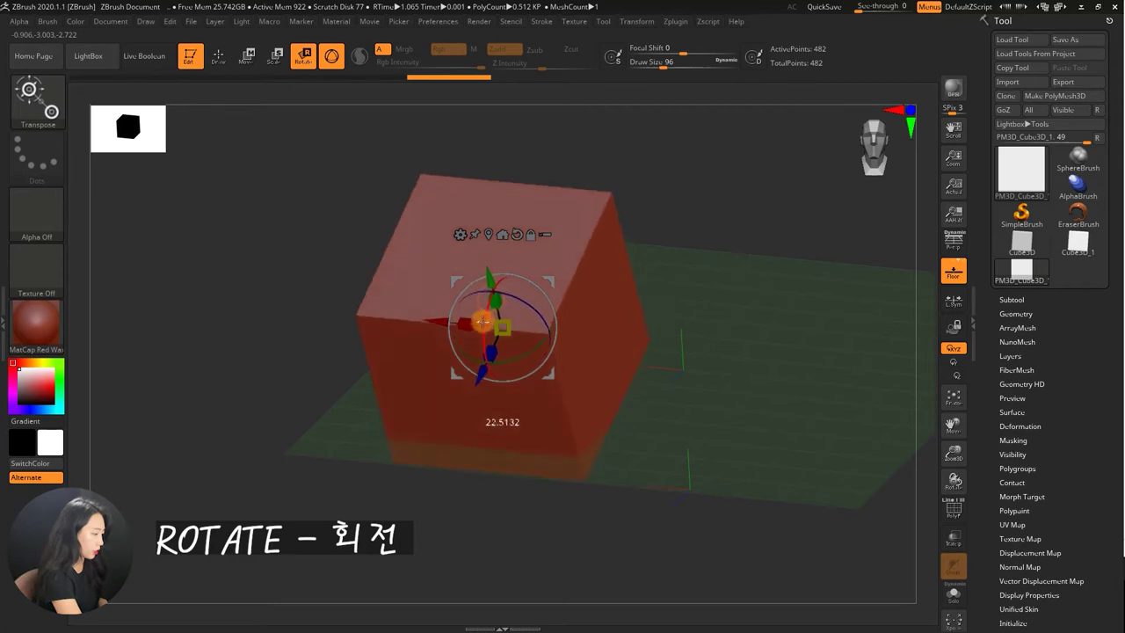
key("ctrl+z")
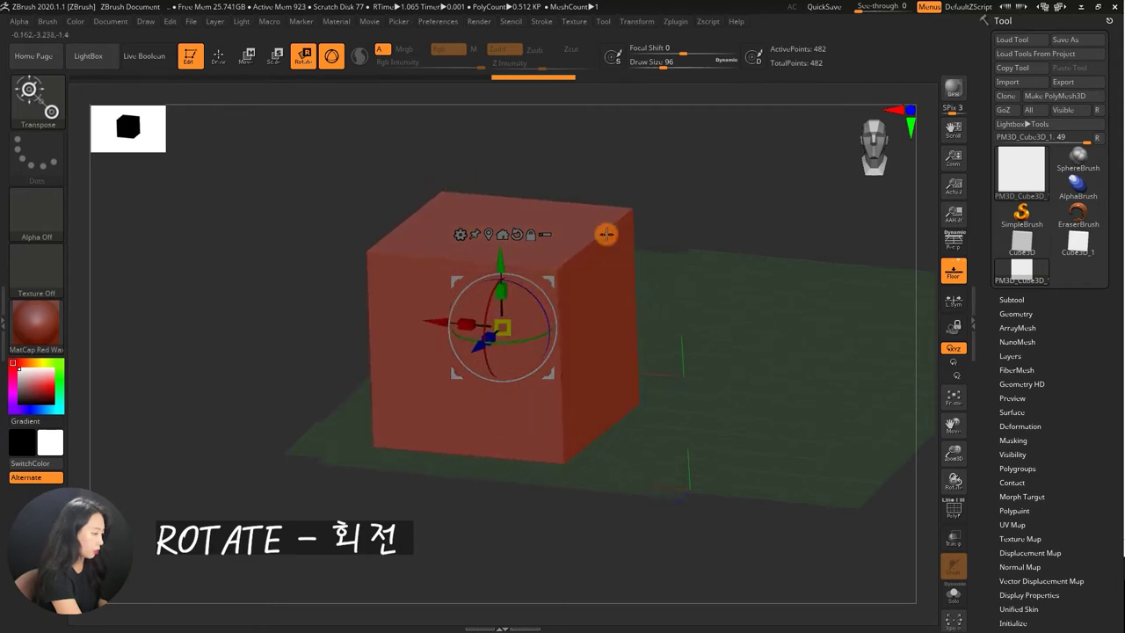
mouse_move(715, 193)
left_mouse_down()
mouse_move(714, 227)
mouse_move(700, 206)
mouse_move(706, 216)
mouse_move(665, 213)
left_mouse_up()
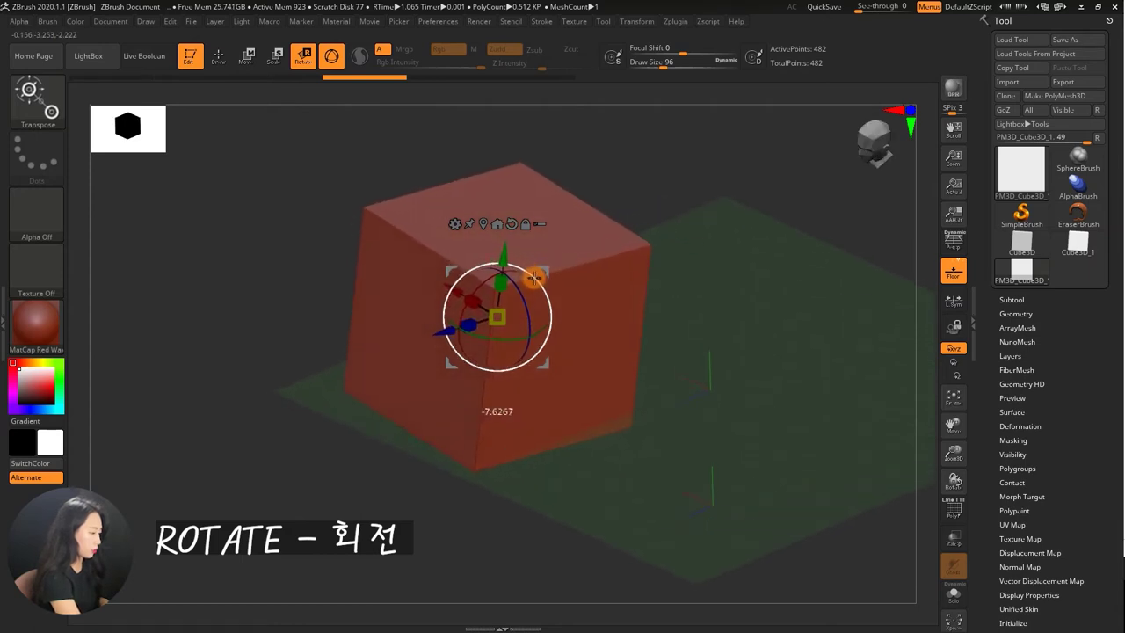
left_click_drag(529, 274, 617, 297)
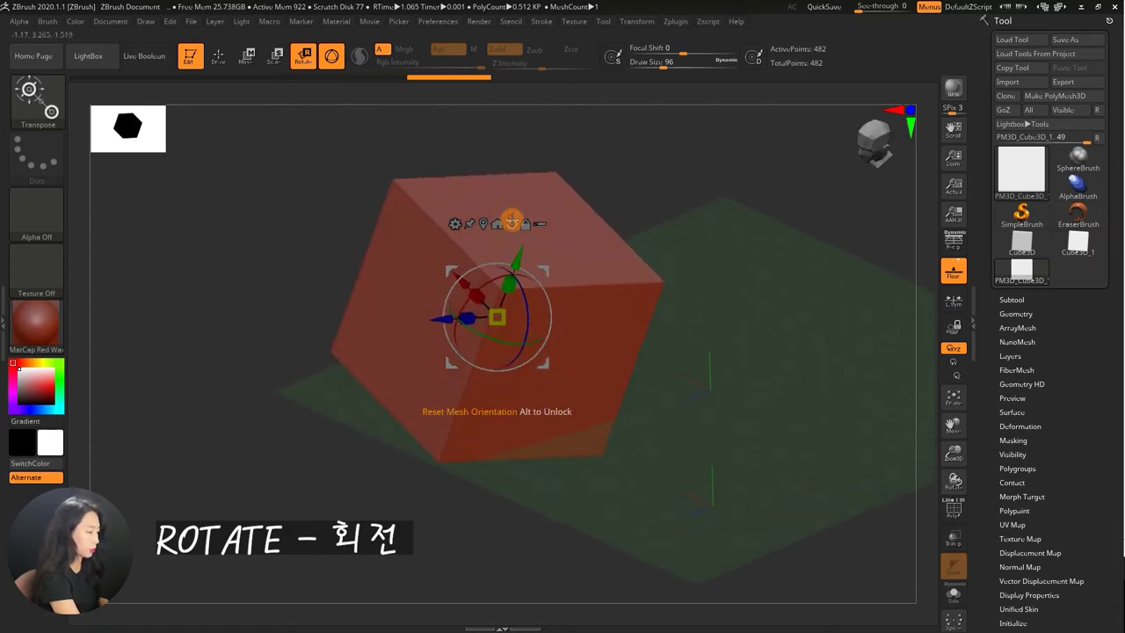
mouse_move(726, 231)
left_mouse_down()
mouse_move(731, 222)
mouse_move(718, 273)
mouse_move(682, 188)
left_mouse_up()
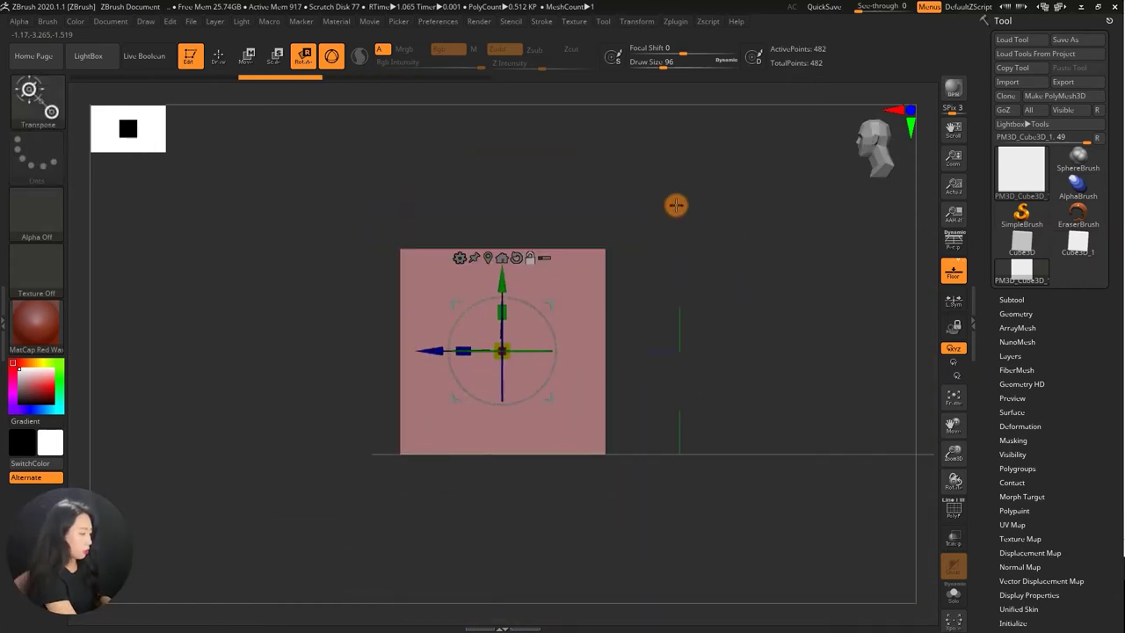
mouse_move(673, 261)
left_mouse_down()
mouse_move(708, 234)
mouse_move(726, 264)
mouse_move(718, 249)
mouse_move(758, 191)
left_mouse_up()
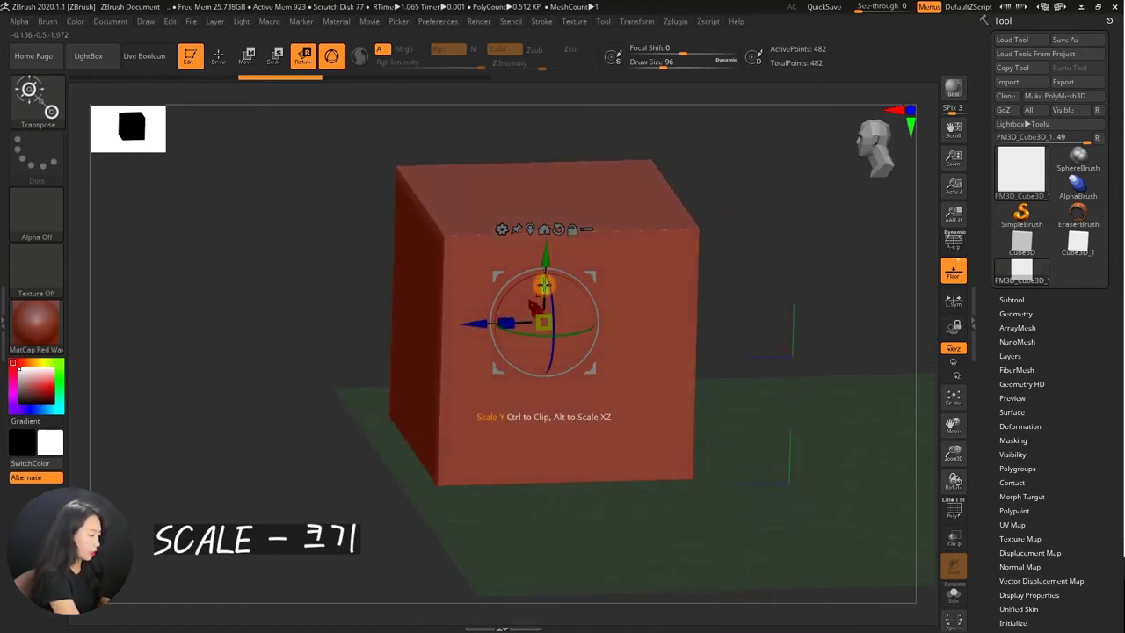
- Stretch the cube along Y and X, scale it uniformly, then move it slightly right and up
mouse_move(543, 286)
left_mouse_down()
mouse_move(542, 170)
mouse_move(540, 322)
mouse_move(439, 324)
mouse_move(501, 320)
mouse_move(484, 296)
left_mouse_up()
mouse_move(791, 233)
left_mouse_down()
mouse_move(800, 180)
mouse_move(822, 221)
mouse_move(756, 251)
mouse_move(735, 246)
mouse_move(705, 296)
left_mouse_up()
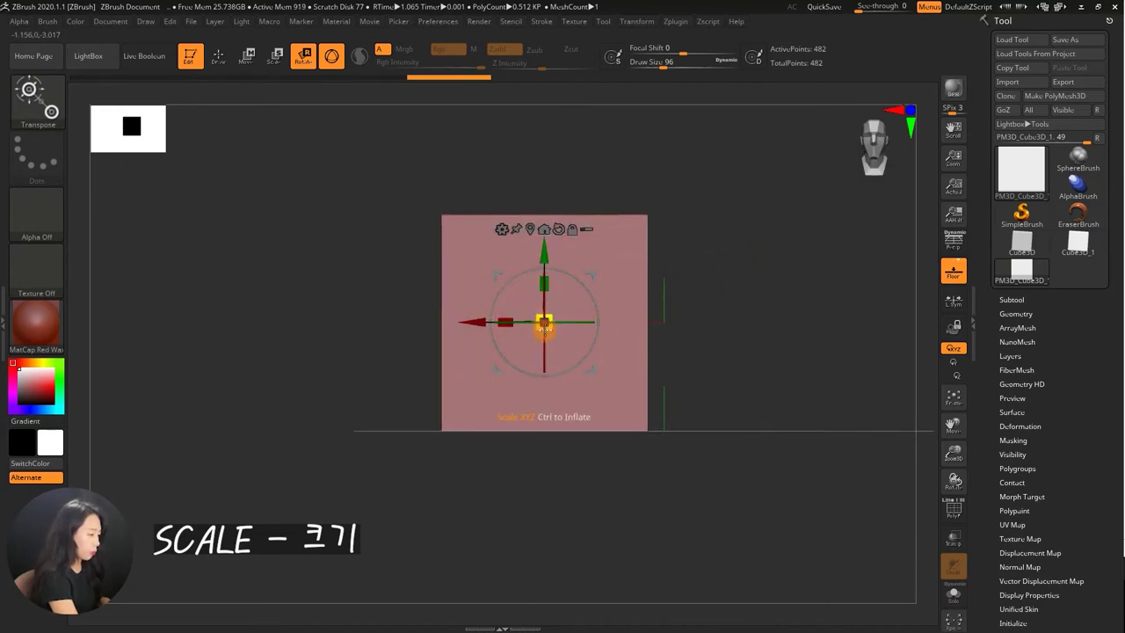
mouse_move(550, 313)
left_mouse_down()
mouse_move(577, 269)
mouse_move(640, 238)
mouse_move(545, 319)
mouse_move(576, 289)
mouse_move(653, 263)
left_mouse_up()
left_click(492, 311)
mouse_move(492, 311)
left_mouse_down()
mouse_move(617, 307)
mouse_move(626, 282)
left_mouse_up()
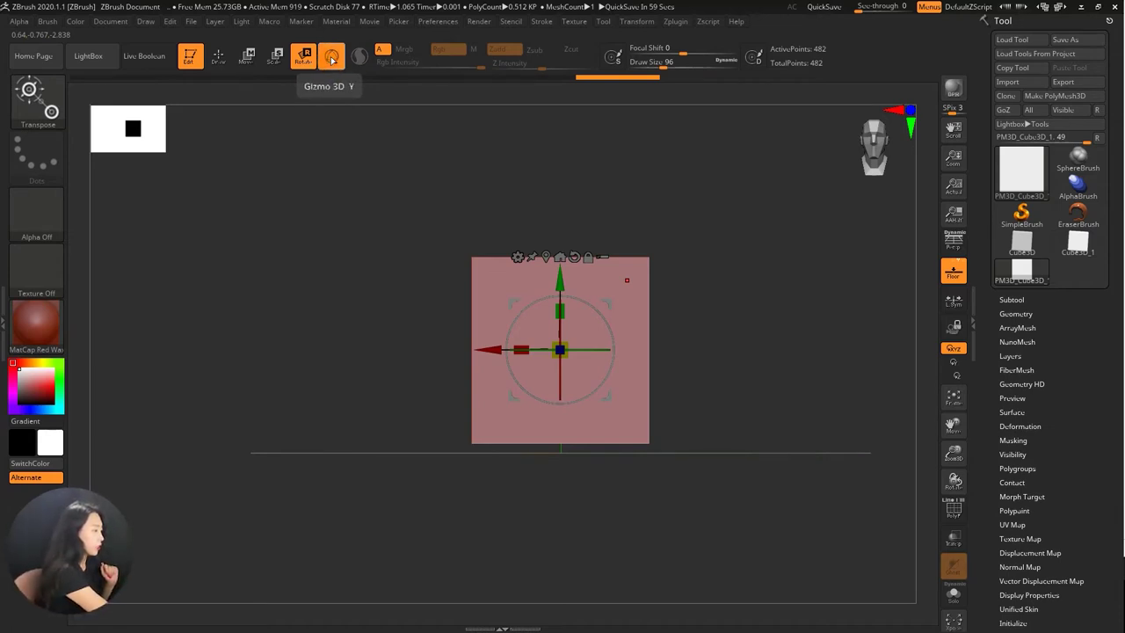
- Replace Gizmo 3D with a horizontal transpose line drawn from the cube's top, in Move mode
left_click(331, 59)
mouse_move(680, 238)
left_mouse_down()
mouse_move(707, 201)
mouse_move(648, 156)
left_mouse_up()
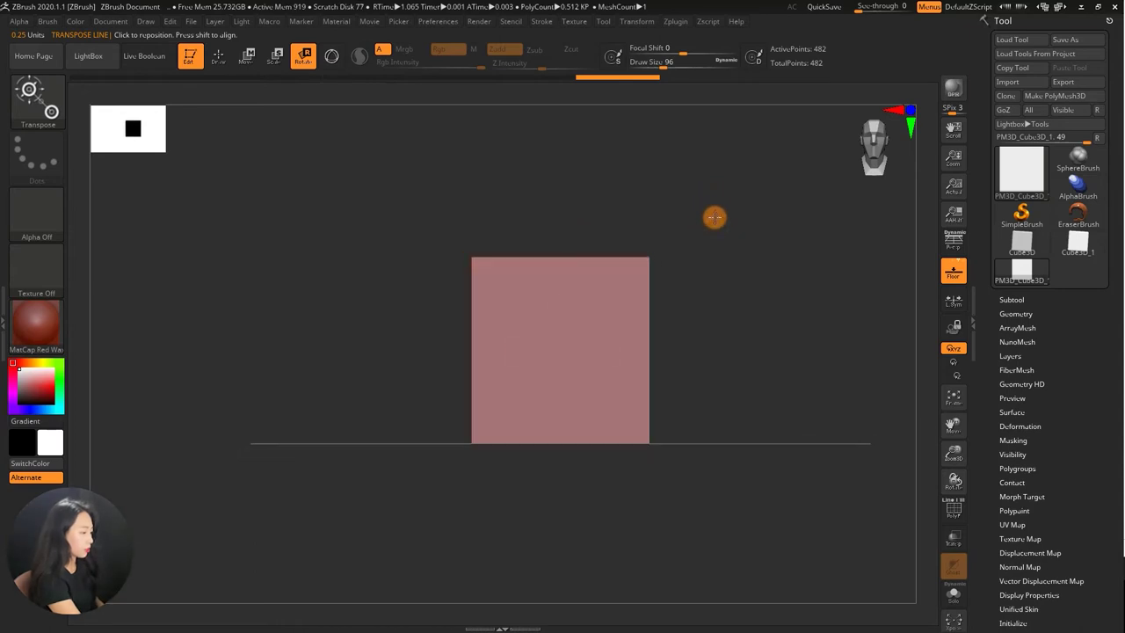
mouse_move(648, 239)
left_mouse_down()
mouse_move(866, 205)
mouse_move(840, 202)
left_mouse_up()
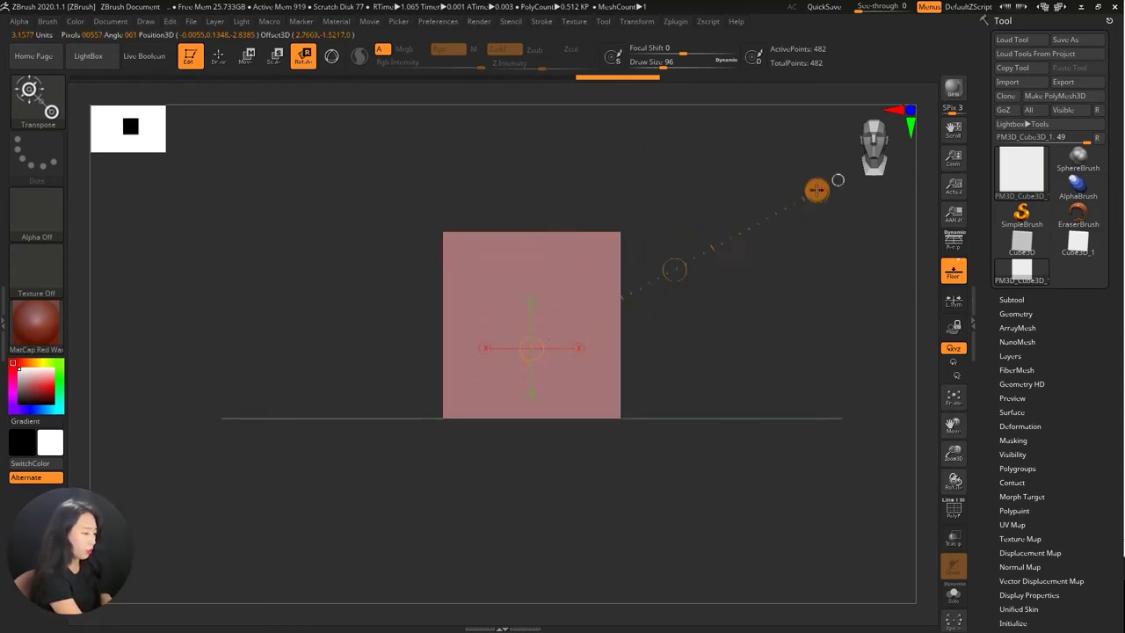
mouse_move(557, 243)
left_mouse_down("shift")
mouse_move(751, 260)
mouse_move(825, 337)
mouse_move(594, 536)
mouse_move(621, 187)
mouse_move(626, 301)
mouse_move(733, 246)
mouse_move(731, 294)
mouse_move(668, 332)
mouse_move(647, 301)
mouse_move(674, 258)
left_mouse_up("shift")
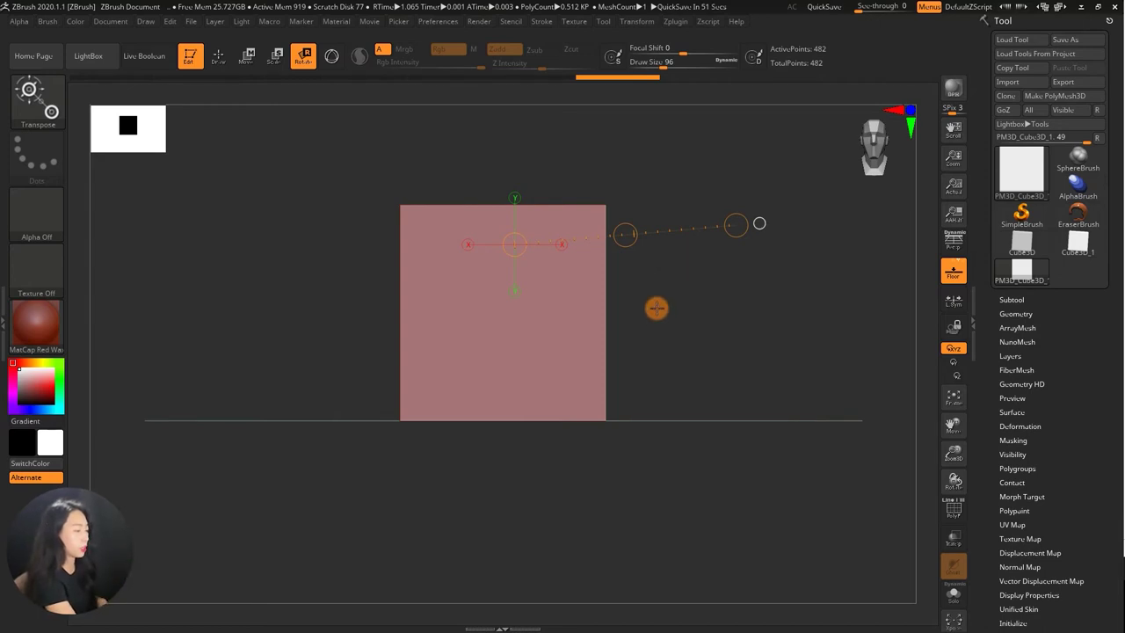
left_click_drag(675, 292, 653, 307, "alt")
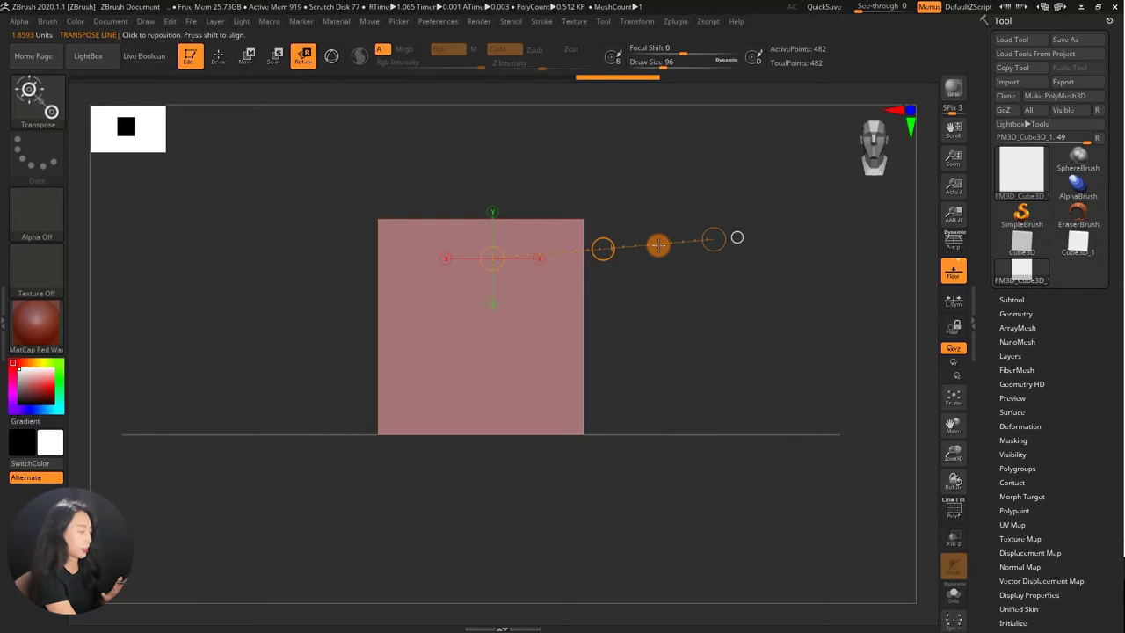
left_click(247, 55)
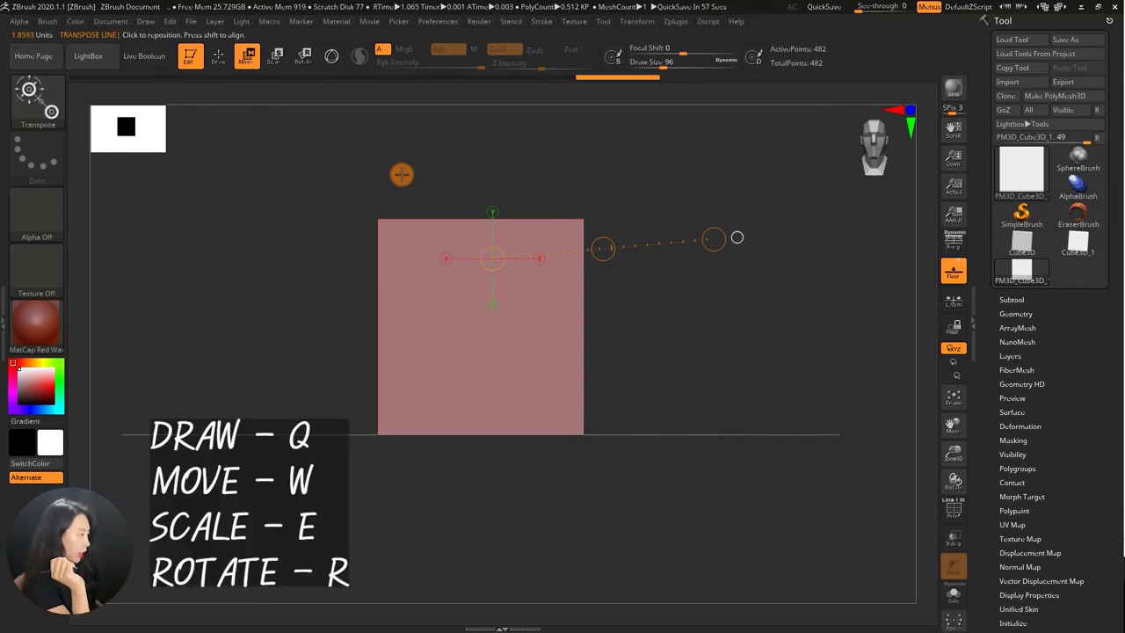
- Set transpose to Move, draw a line from the cube's centre and move the cube up-right
key("r")
key("q")
key("w")
key("e")
key("r")
key("w")
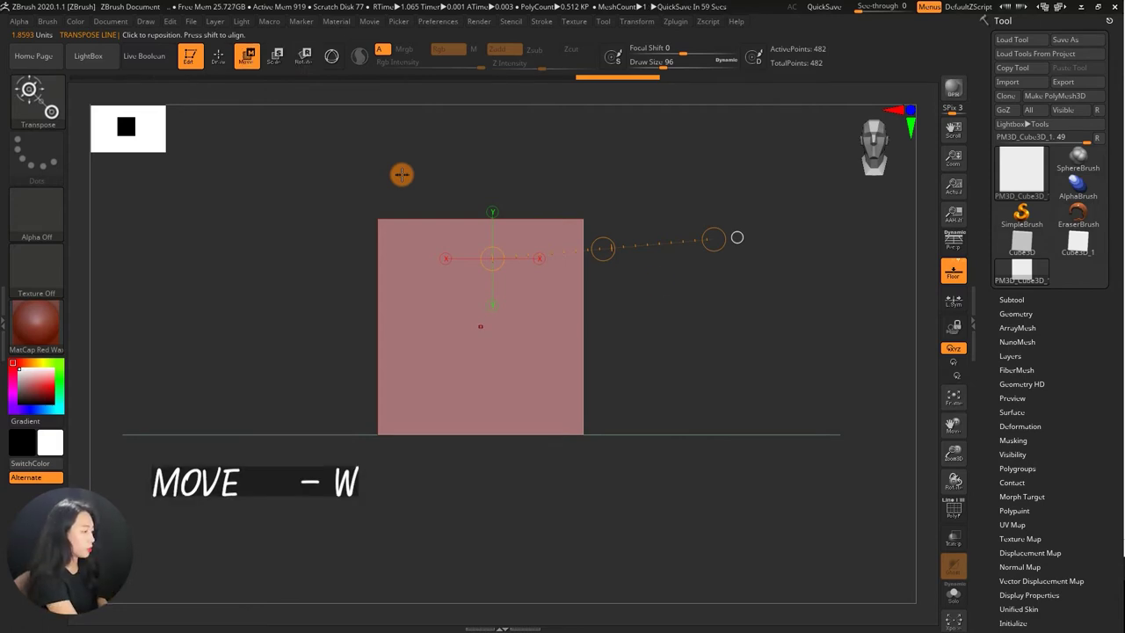
mouse_move(648, 296)
left_mouse_down("alt")
mouse_move(660, 290)
mouse_move(662, 254)
mouse_move(668, 314)
mouse_move(646, 266)
left_mouse_up("alt")
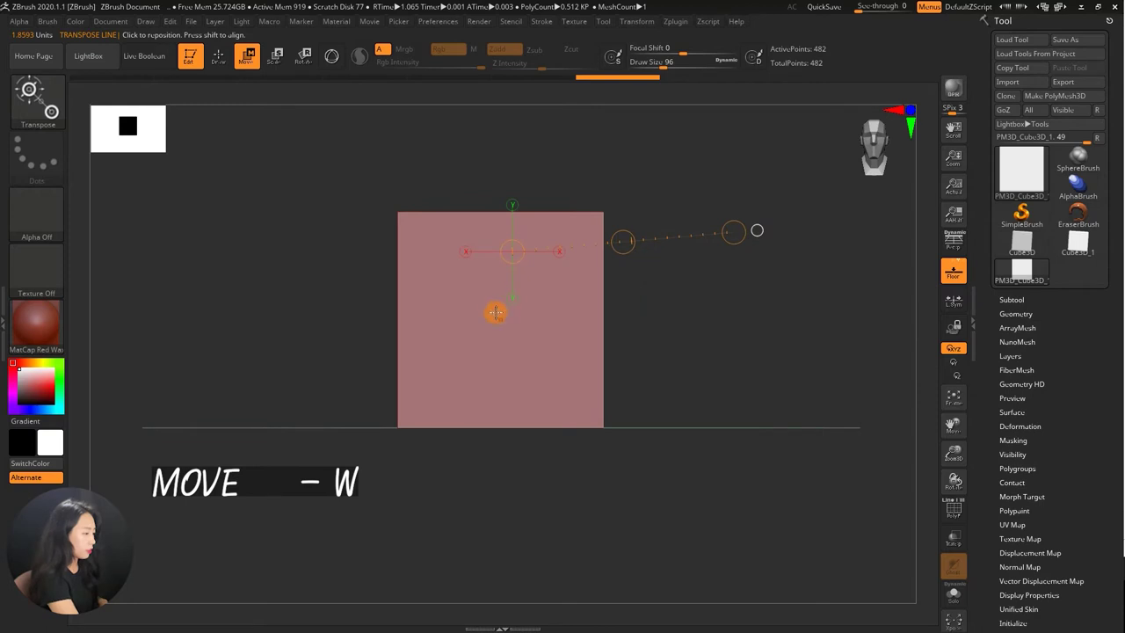
mouse_move(494, 329)
left_mouse_down()
mouse_move(592, 324)
mouse_move(797, 282)
mouse_move(797, 314)
mouse_move(735, 317)
left_mouse_up()
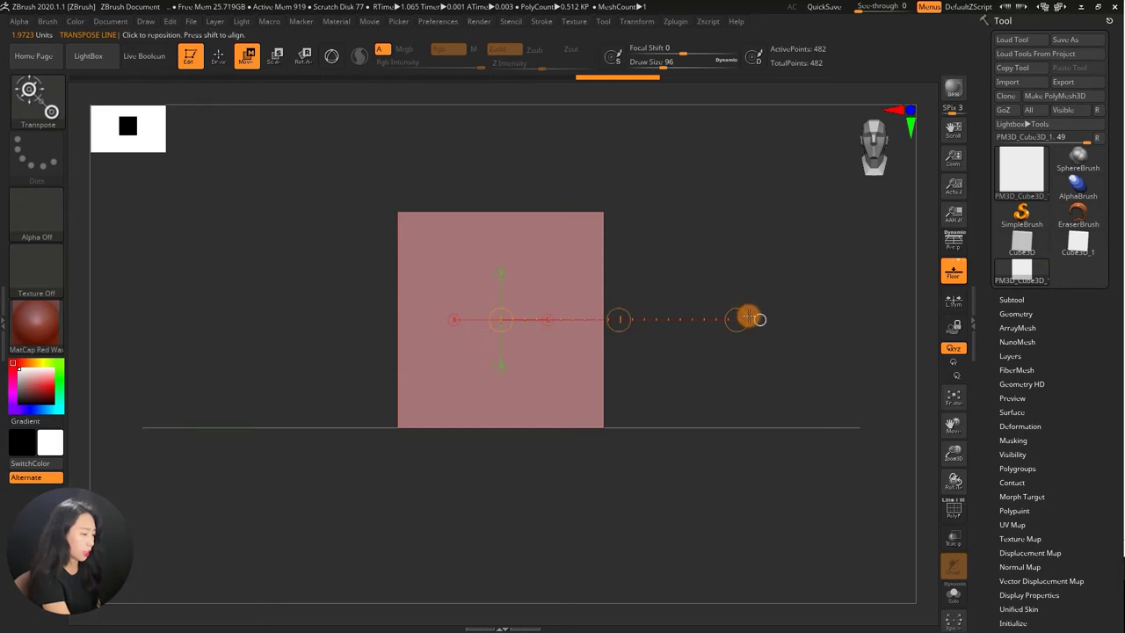
right_click_drag(743, 319, 710, 214)
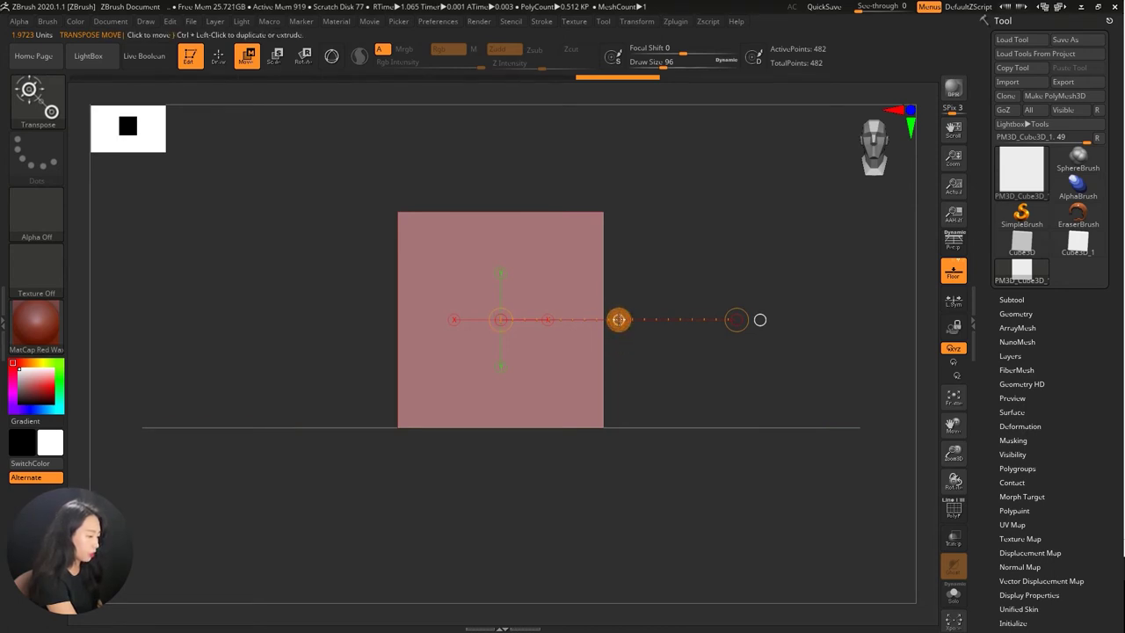
left_click_drag(619, 319, 778, 202)
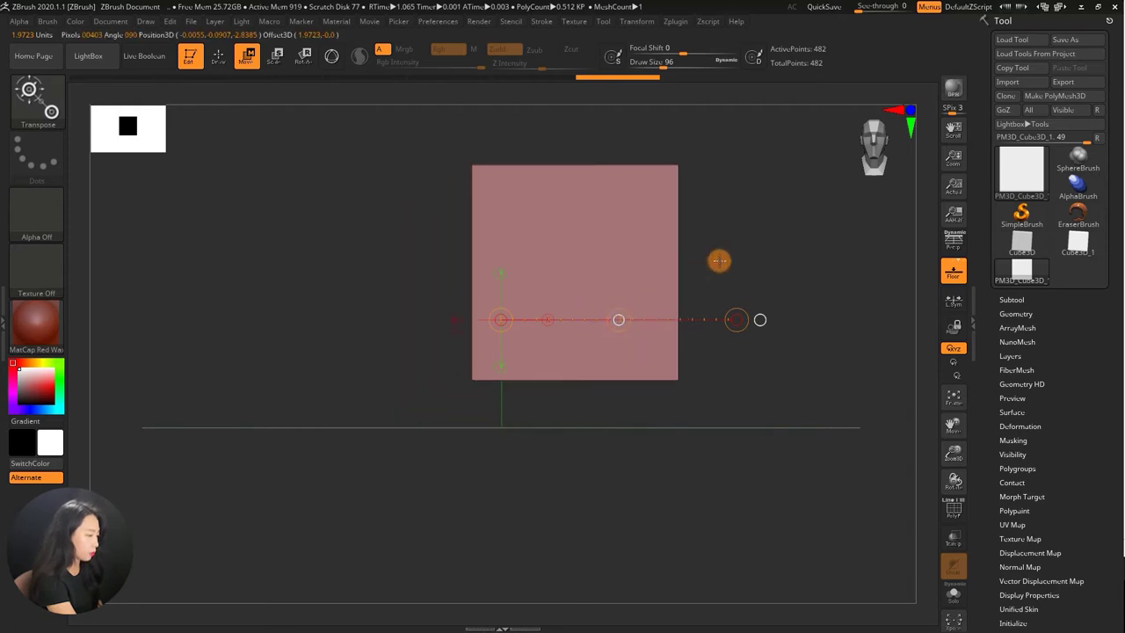
- Move the cube down-right along a vertical line, then twice up-right along horizontal lines
left_click_drag(683, 243, 723, 404)
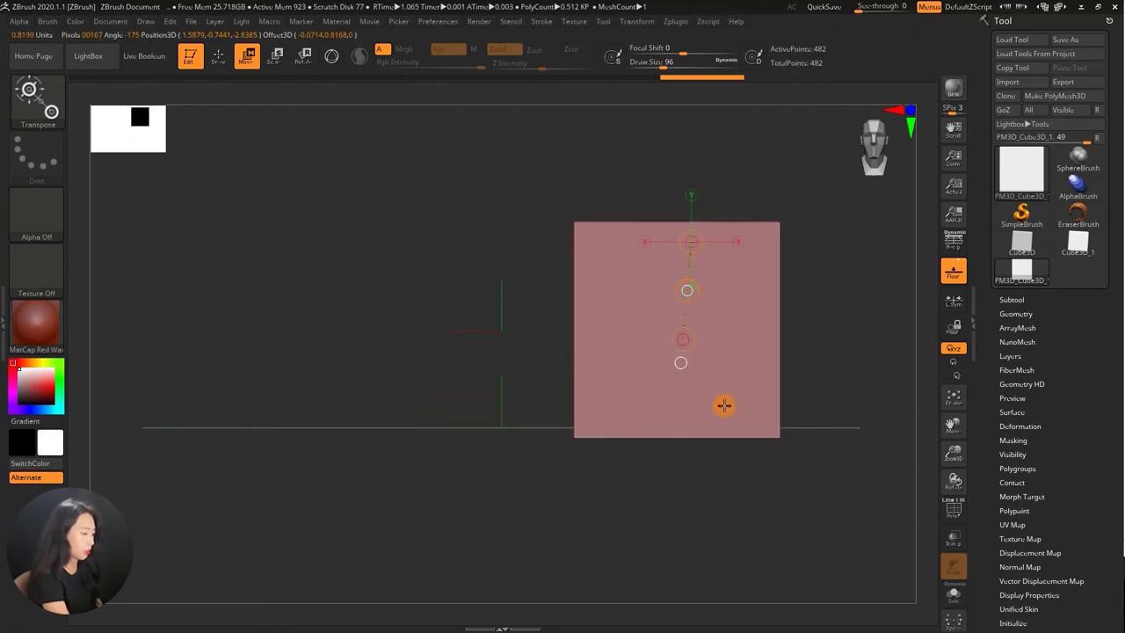
mouse_move(786, 329)
left_mouse_down("alt")
mouse_move(716, 328)
mouse_move(706, 305)
left_mouse_up("alt")
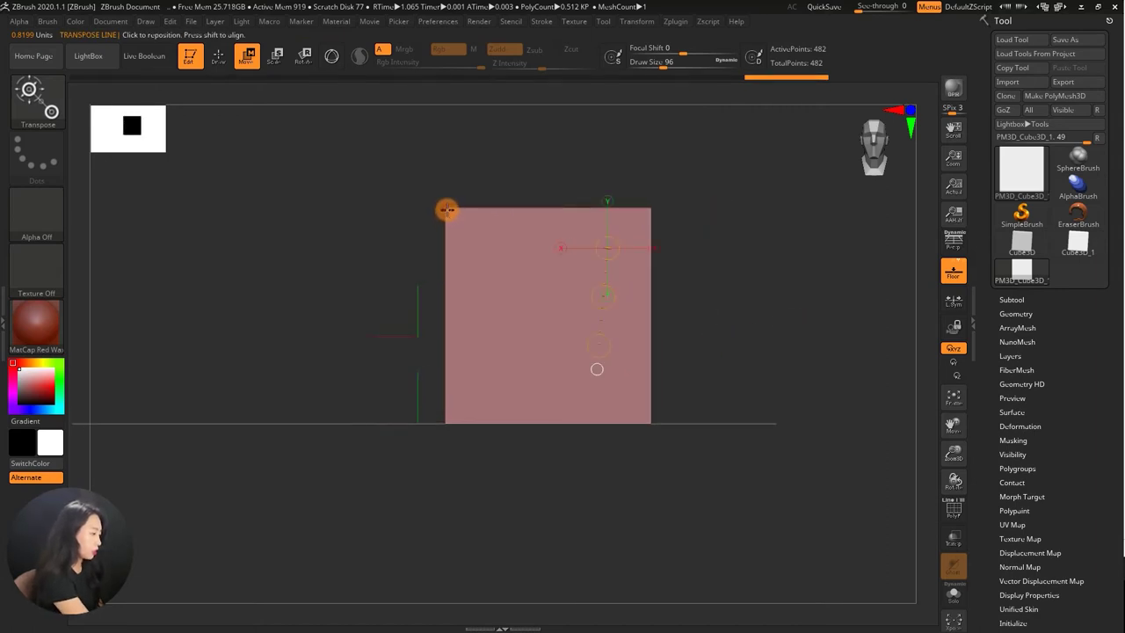
left_click_drag(445, 208, 788, 205)
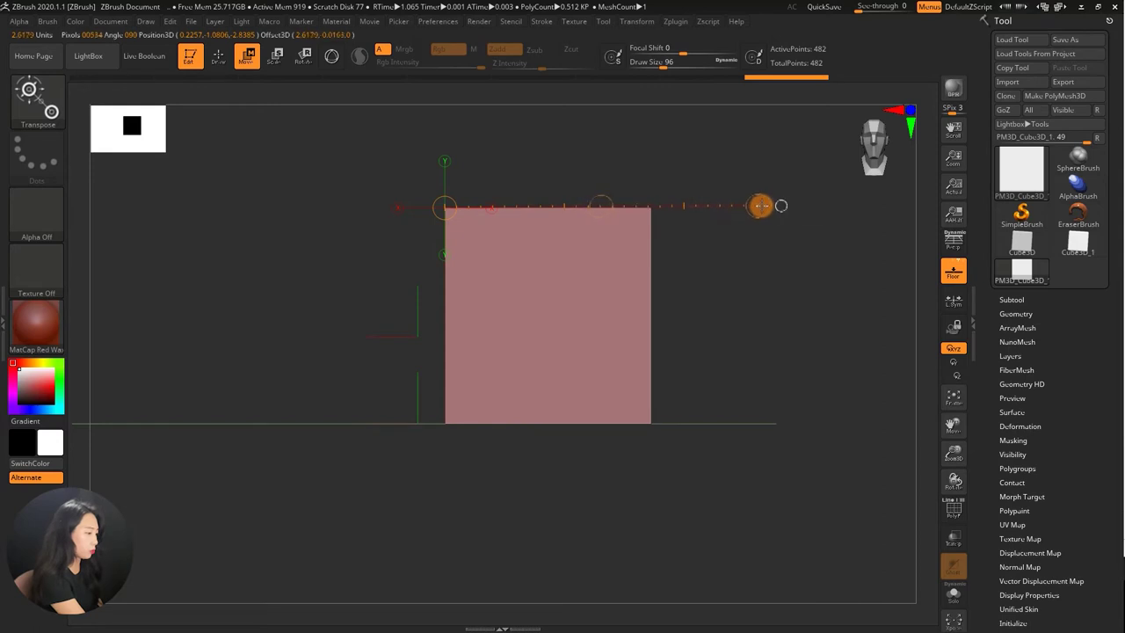
left_click_drag(616, 207, 674, 147)
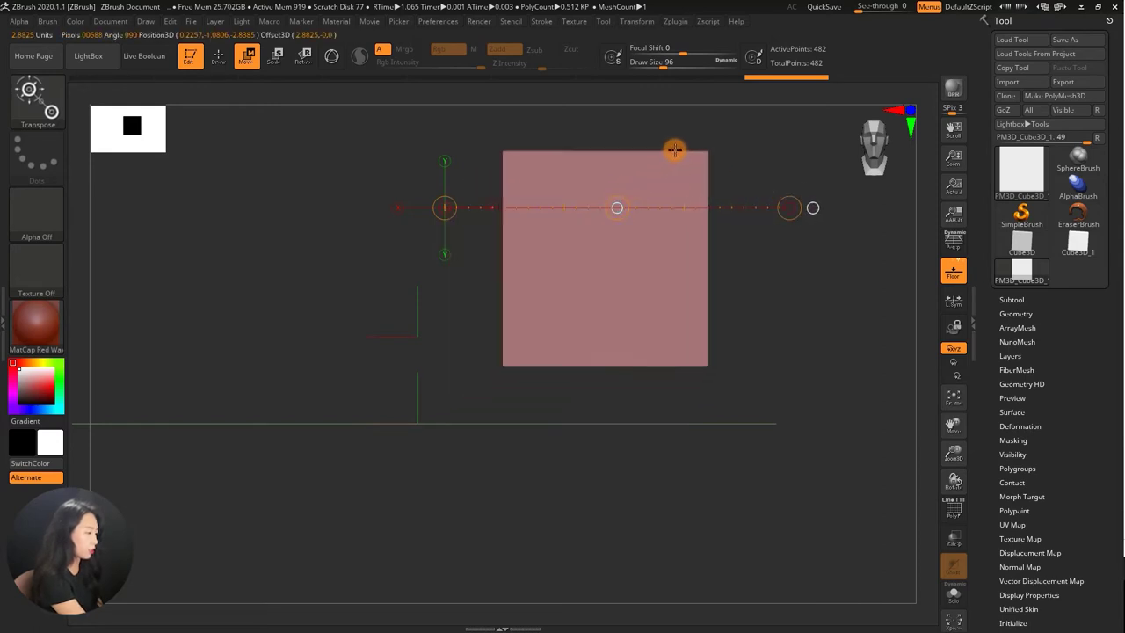
mouse_move(765, 135)
left_mouse_down("alt")
mouse_move(686, 209)
mouse_move(664, 200)
mouse_move(627, 257)
left_mouse_up("alt")
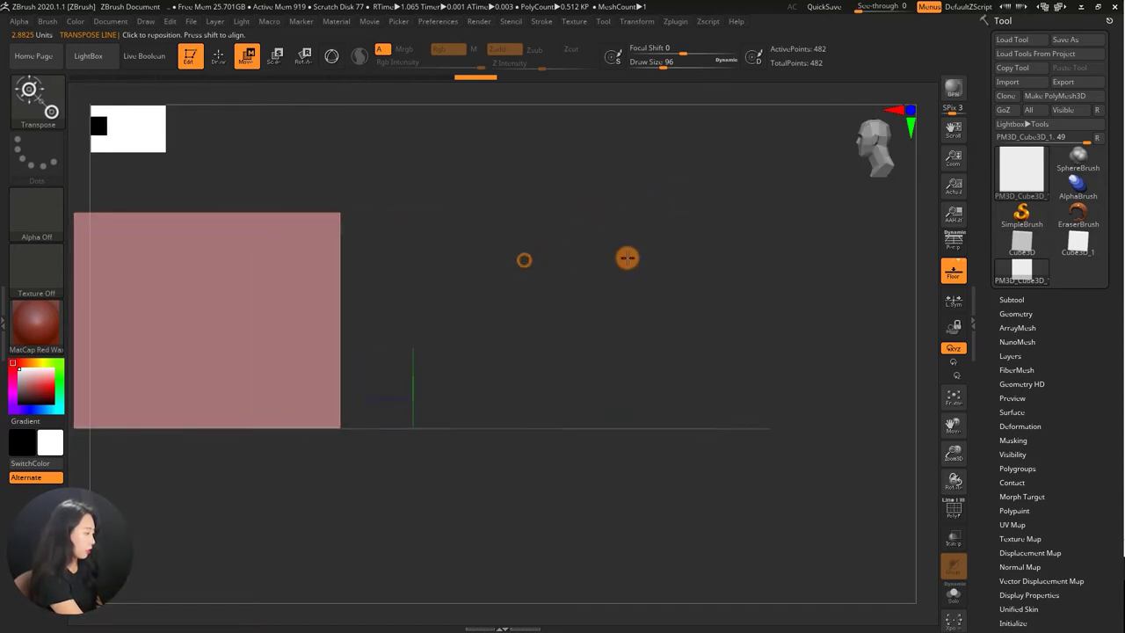
left_click_drag(351, 291, 688, 283)
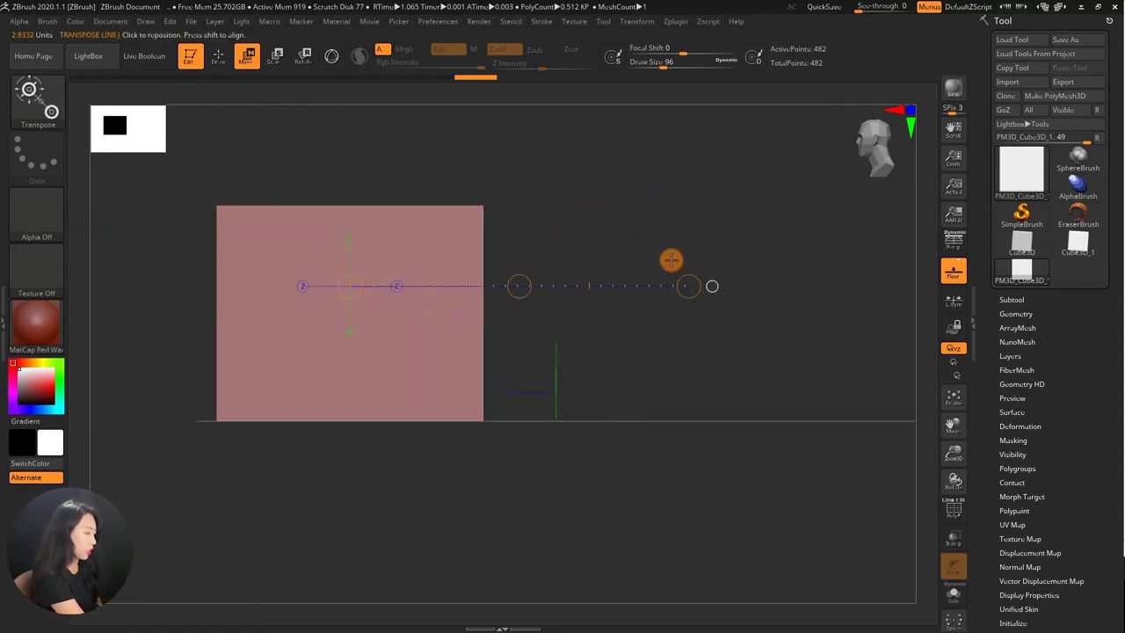
mouse_move(519, 285)
left_mouse_down()
mouse_move(743, 224)
mouse_move(692, 211)
left_mouse_up()
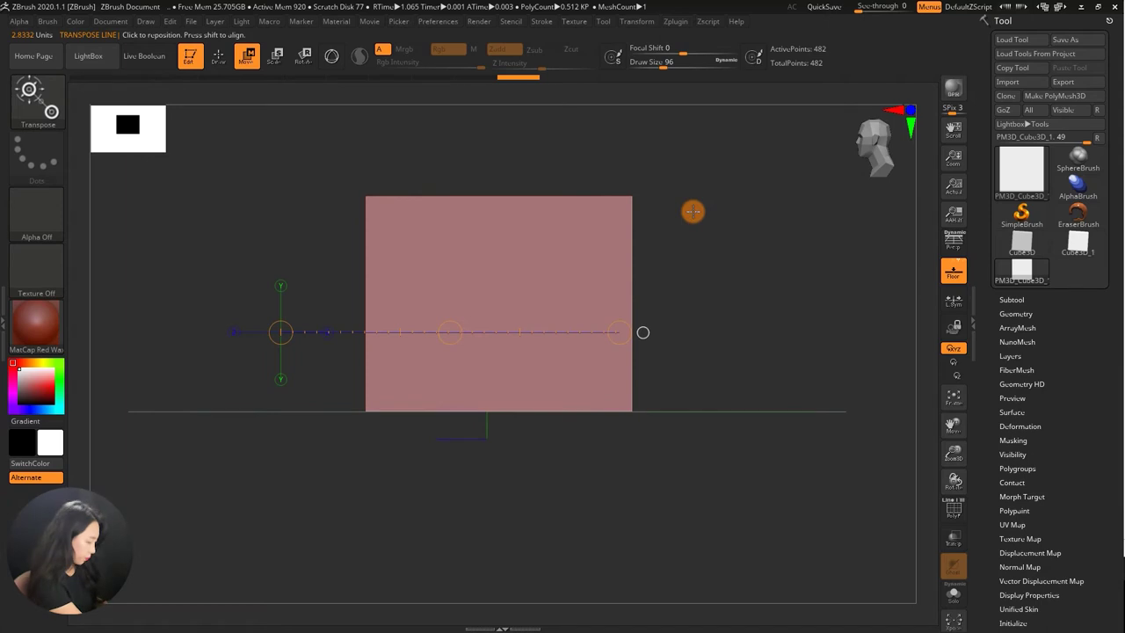
- In transpose Scale mode, draw a line from the cube's centre and scale it up, then smaller
key("e")
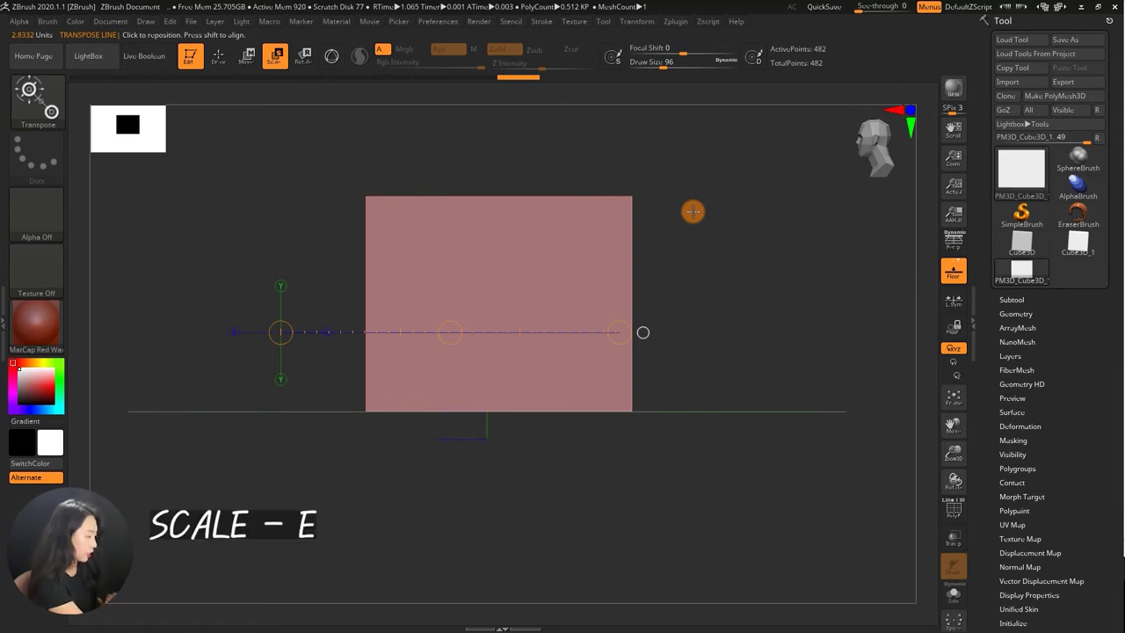
left_click_drag(692, 211, 668, 230, "alt")
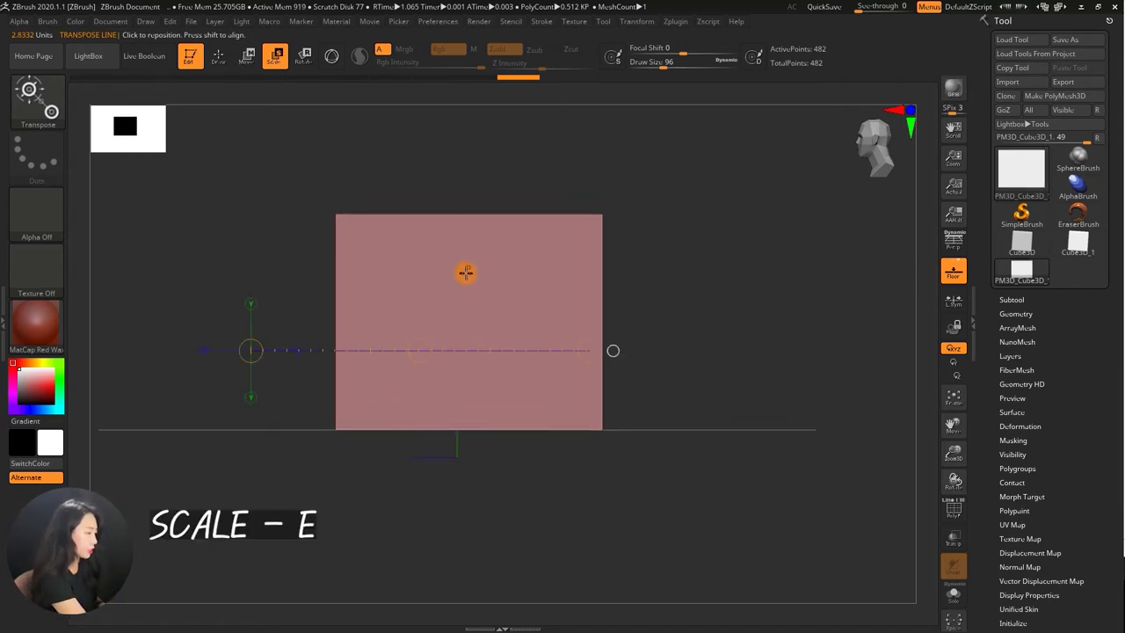
left_click_drag(468, 300, 720, 285)
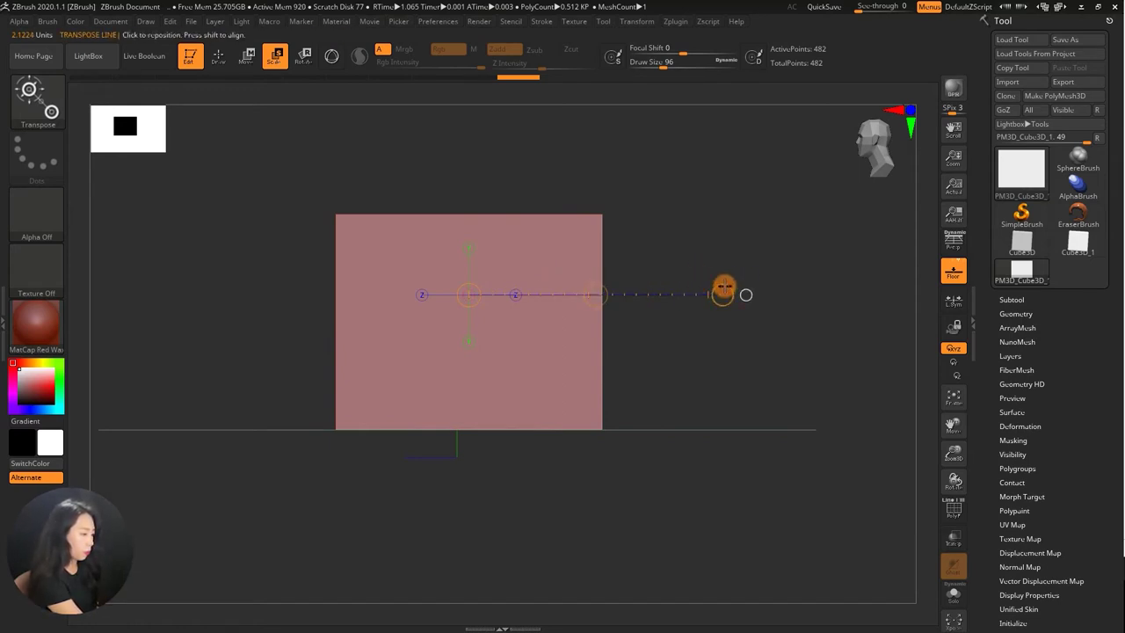
mouse_move(723, 294)
left_mouse_down()
mouse_move(922, 284)
mouse_move(848, 261)
left_mouse_up()
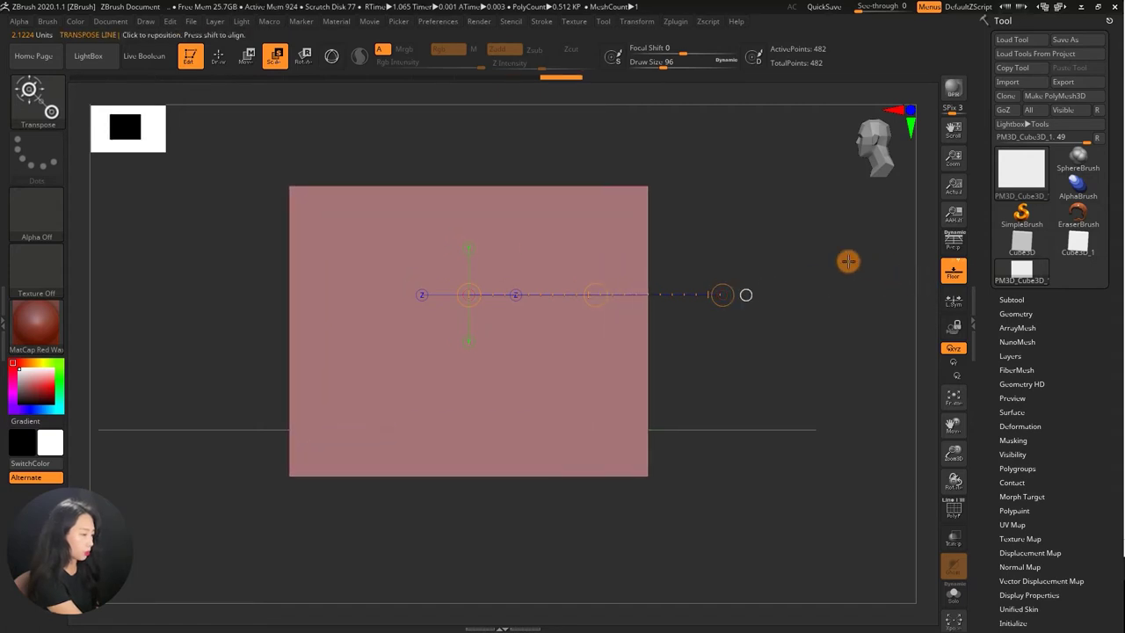
mouse_move(726, 294)
left_mouse_down()
mouse_move(848, 282)
mouse_move(585, 329)
mouse_move(531, 351)
mouse_move(816, 269)
mouse_move(605, 316)
mouse_move(601, 298)
left_mouse_up()
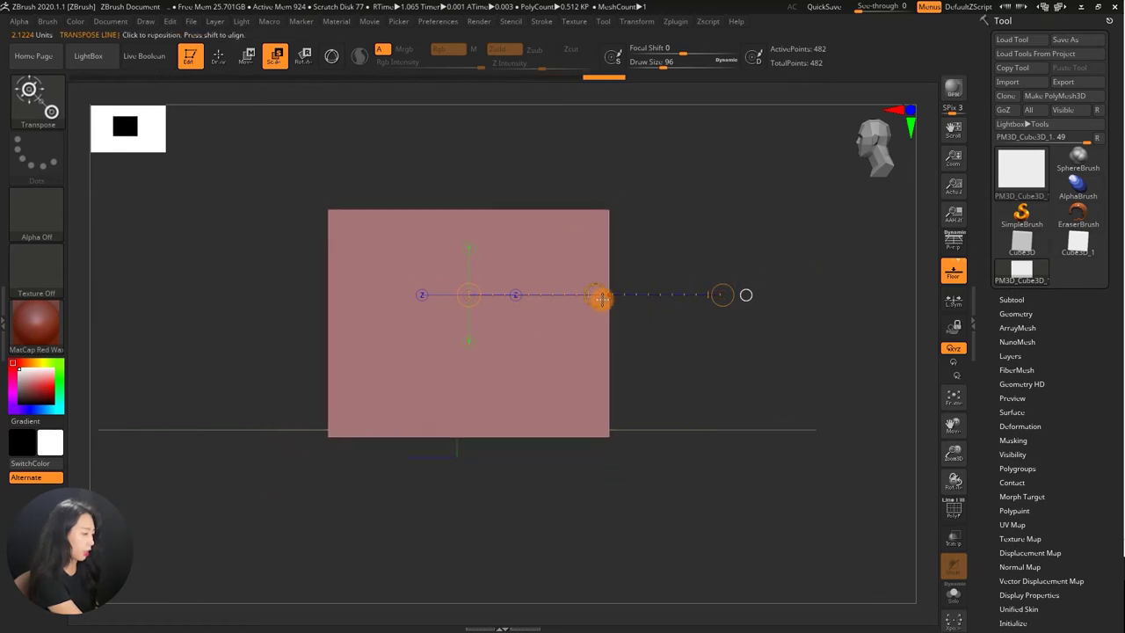
- Stretch the cube into a wider block, undoing a vertical flatten, with an axis from its bottom-left corner
left_click_drag(758, 245, 706, 220)
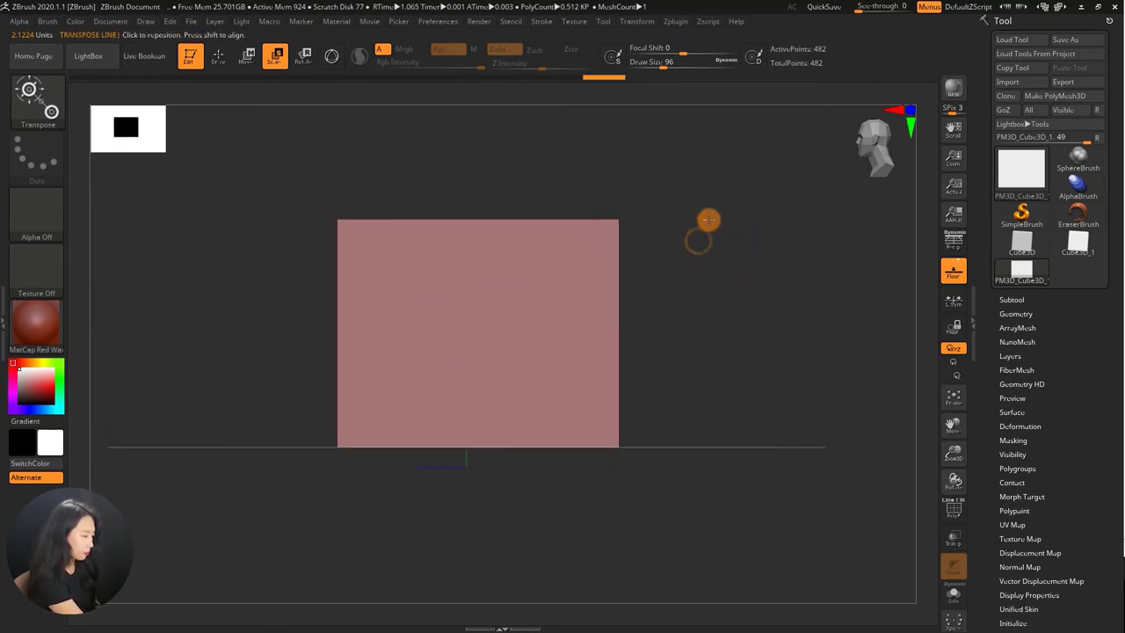
mouse_move(540, 309)
left_mouse_down()
mouse_move(537, 118)
mouse_move(552, 243)
mouse_move(522, 130)
mouse_move(537, 271)
mouse_move(633, 168)
mouse_move(597, 209)
left_mouse_up()
mouse_move(533, 254)
left_mouse_down()
mouse_move(535, 193)
mouse_move(534, 325)
mouse_move(539, 206)
mouse_move(720, 234)
mouse_move(730, 184)
mouse_move(693, 258)
mouse_move(718, 287)
mouse_move(708, 308)
mouse_move(695, 294)
left_mouse_up()
mouse_move(455, 354)
left_mouse_down()
mouse_move(489, 255)
mouse_move(486, 185)
left_mouse_up()
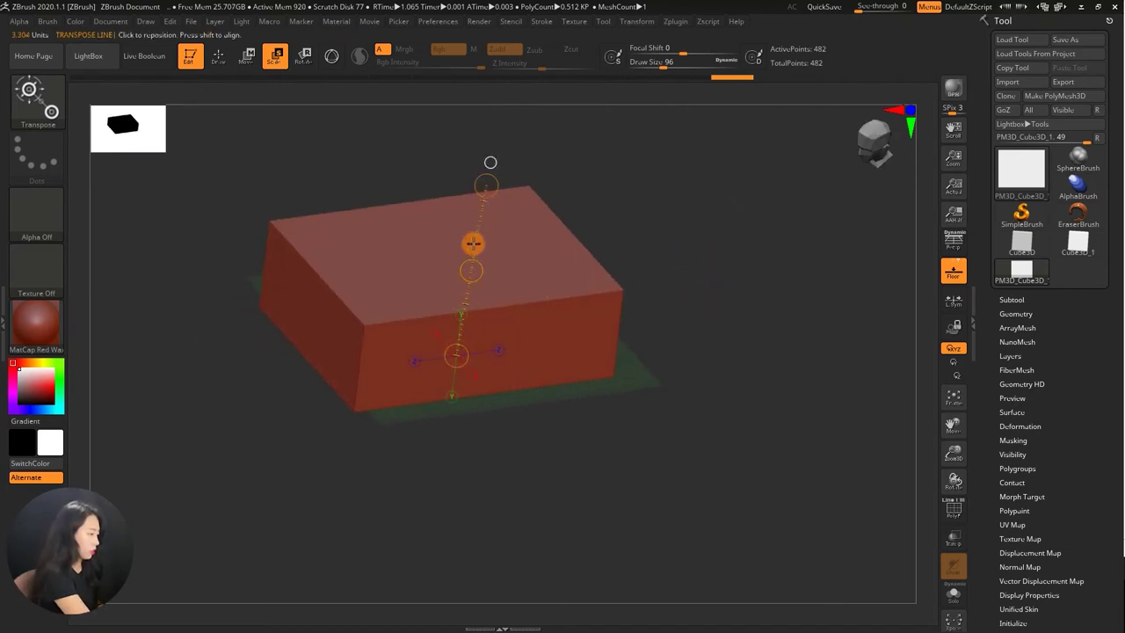
left_click_drag(476, 229, 480, 158)
key("ctrl+z")
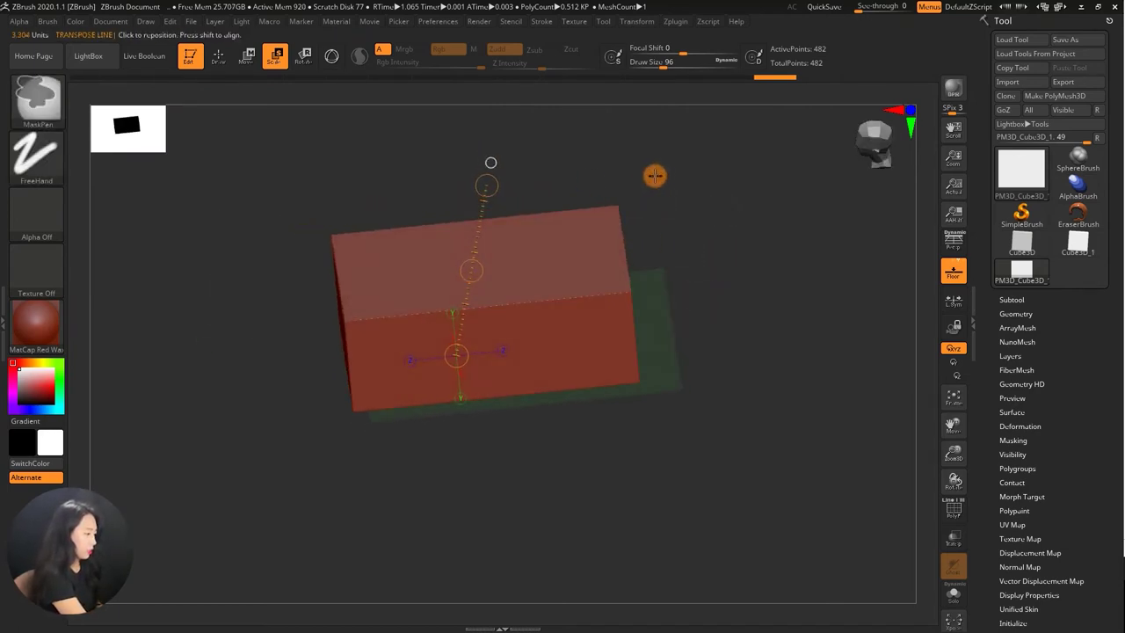
mouse_move(673, 190)
left_mouse_down("shift")
mouse_move(673, 202)
mouse_move(671, 158)
left_mouse_up("shift")
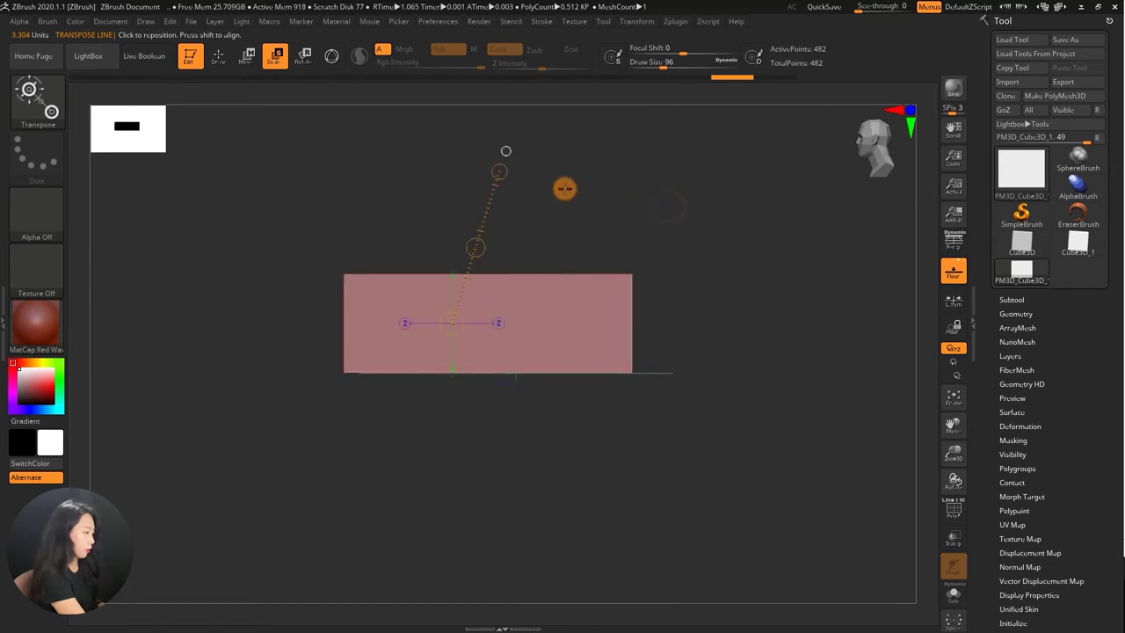
mouse_move(343, 371)
left_mouse_down()
mouse_move(545, 202)
mouse_move(654, 69)
mouse_move(740, 4)
left_mouse_up()
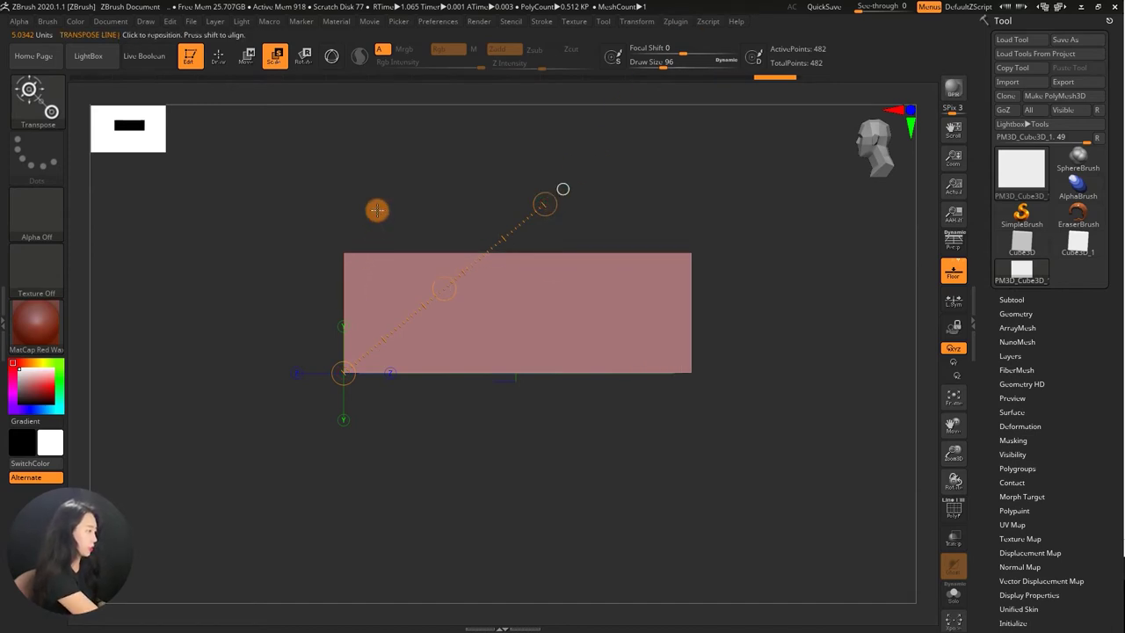
key("r")
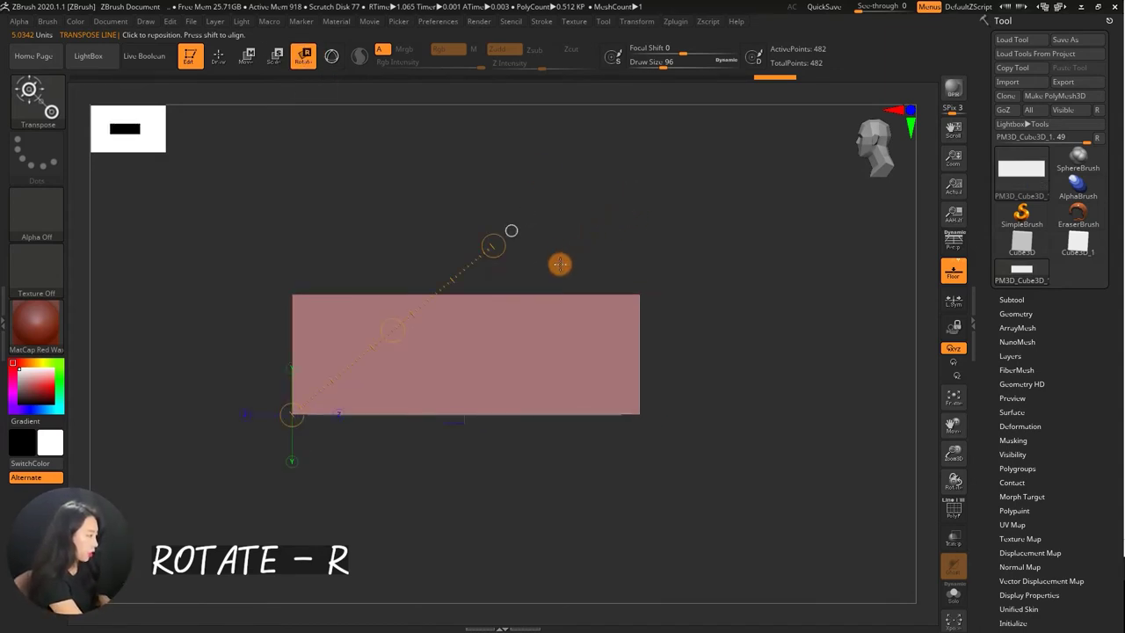
- Rotate the flat box about its centre, then level it again pivoting on its bottom-left corner
left_click_drag(350, 401, 644, 206)
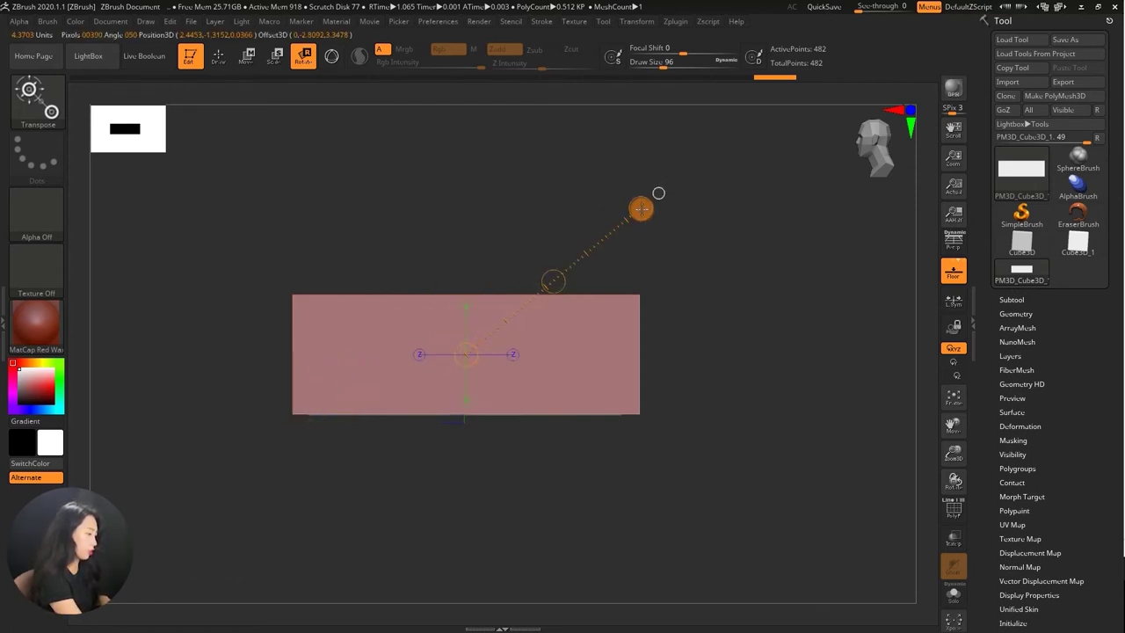
left_click_drag(466, 354, 698, 172)
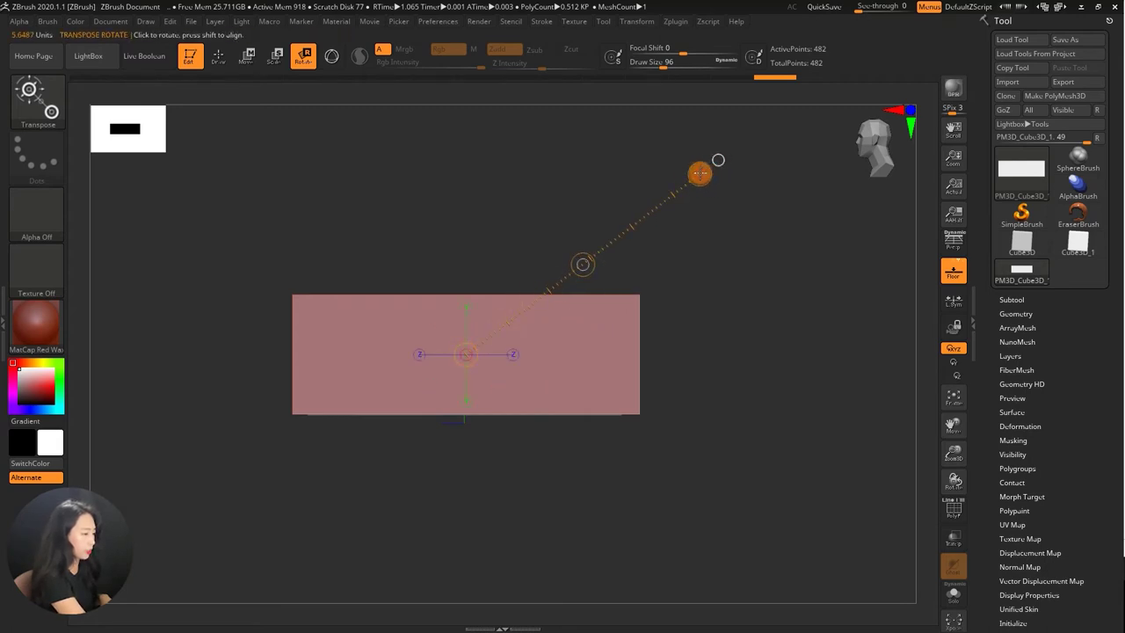
mouse_move(699, 171)
left_mouse_down()
mouse_move(723, 251)
mouse_move(684, 367)
mouse_move(535, 454)
mouse_move(340, 366)
mouse_move(623, 218)
mouse_move(602, 466)
mouse_move(467, 472)
mouse_move(421, 387)
left_mouse_up()
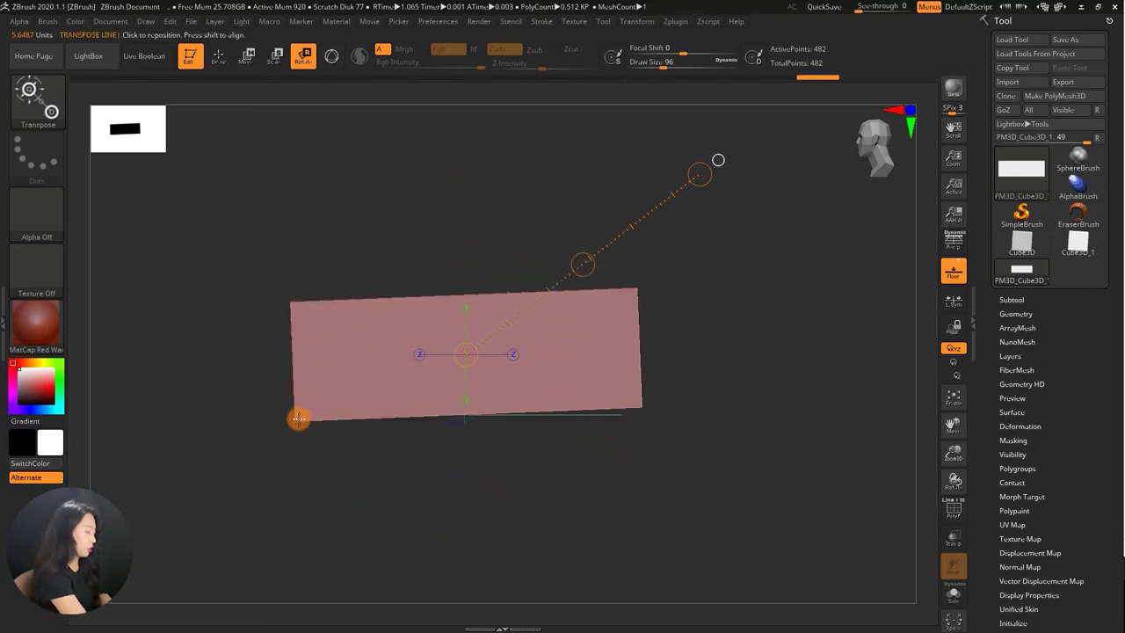
mouse_move(298, 418)
left_mouse_down()
mouse_move(489, 179)
mouse_move(557, 301)
mouse_move(407, 497)
mouse_move(251, 414)
mouse_move(369, 315)
mouse_move(431, 419)
mouse_move(276, 427)
mouse_move(309, 339)
mouse_move(337, 367)
mouse_move(334, 344)
left_mouse_up()
mouse_move(645, 234)
left_mouse_down()
mouse_move(633, 243)
mouse_move(673, 236)
mouse_move(753, 256)
left_mouse_up()
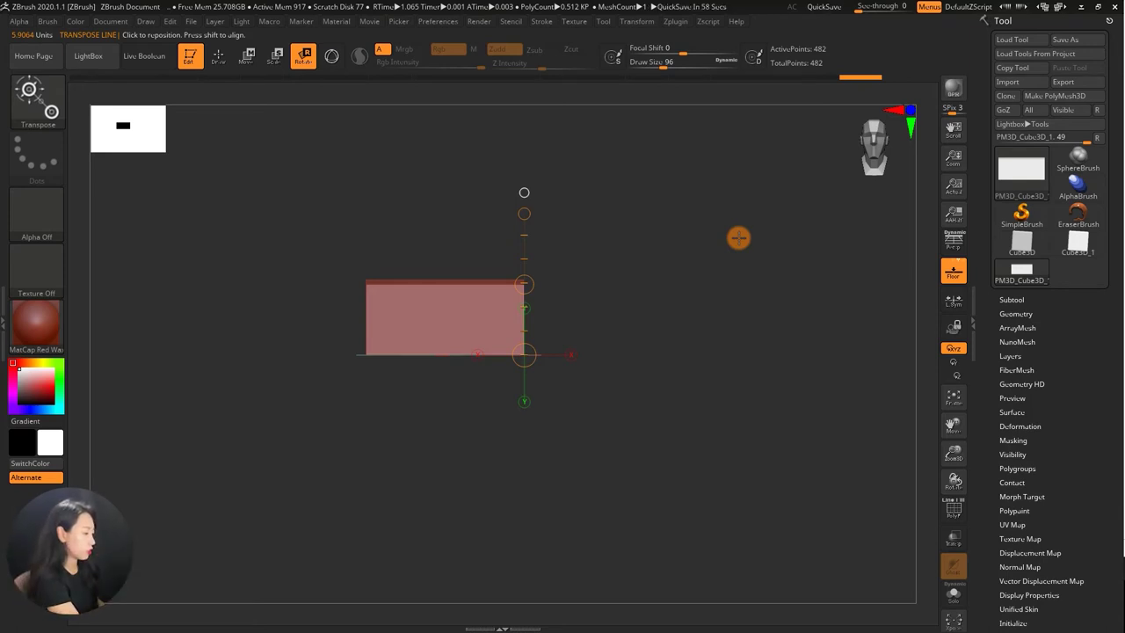
mouse_move(575, 243)
left_mouse_down("alt")
mouse_move(610, 226)
mouse_move(535, 235)
left_mouse_up("alt")
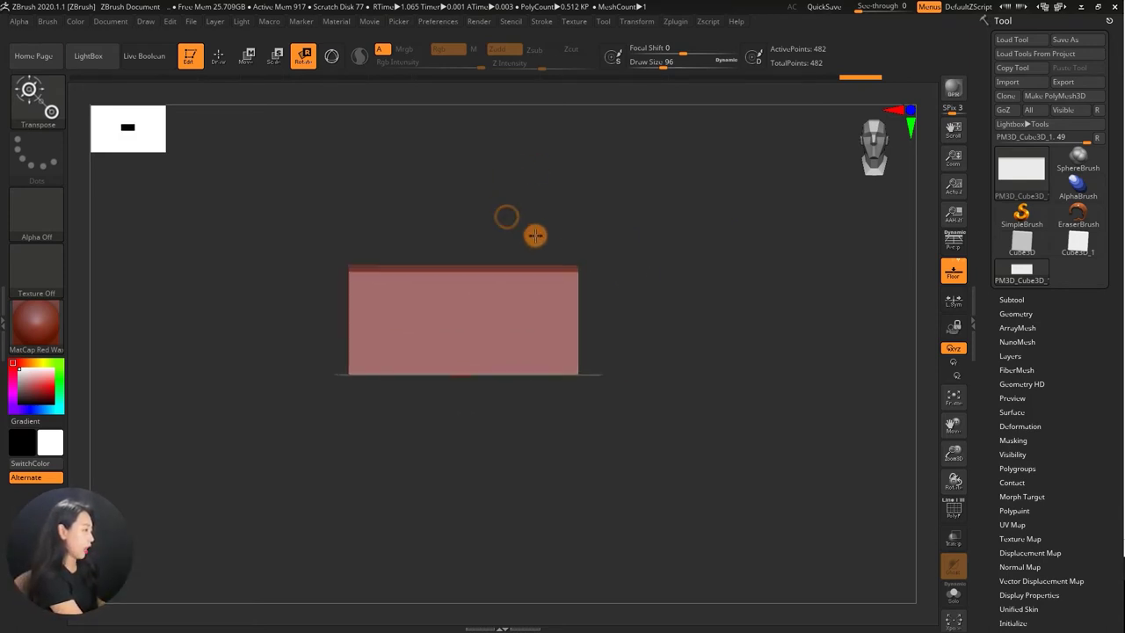
- Switch to the 3D gizmo and scrub the Undo History back to the original cube in front view
left_click(332, 55)
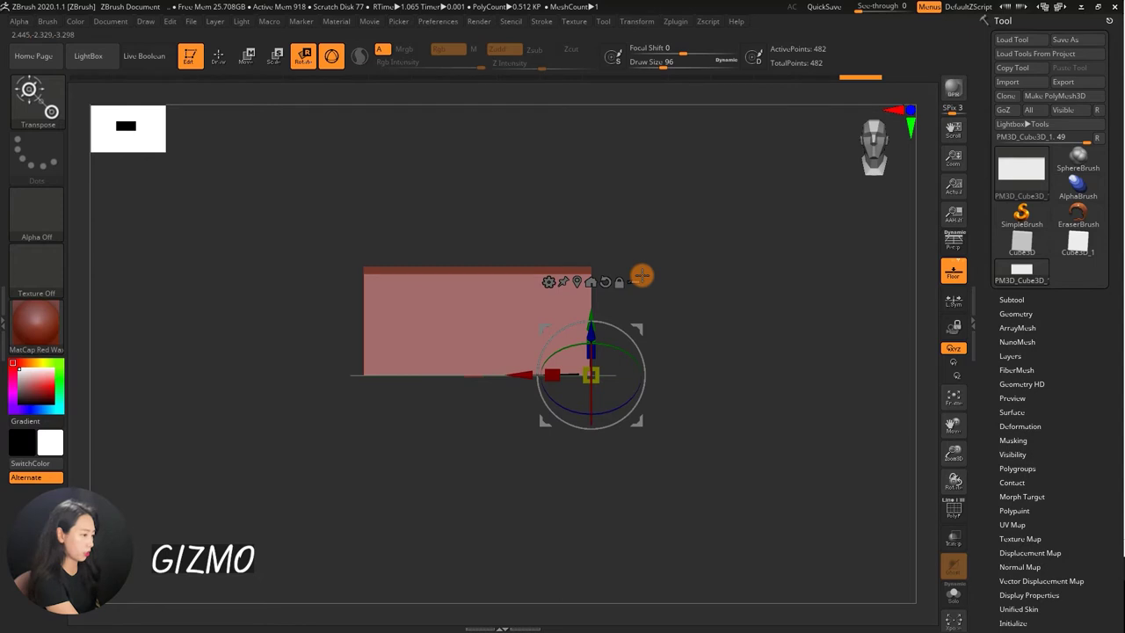
left_click(548, 281)
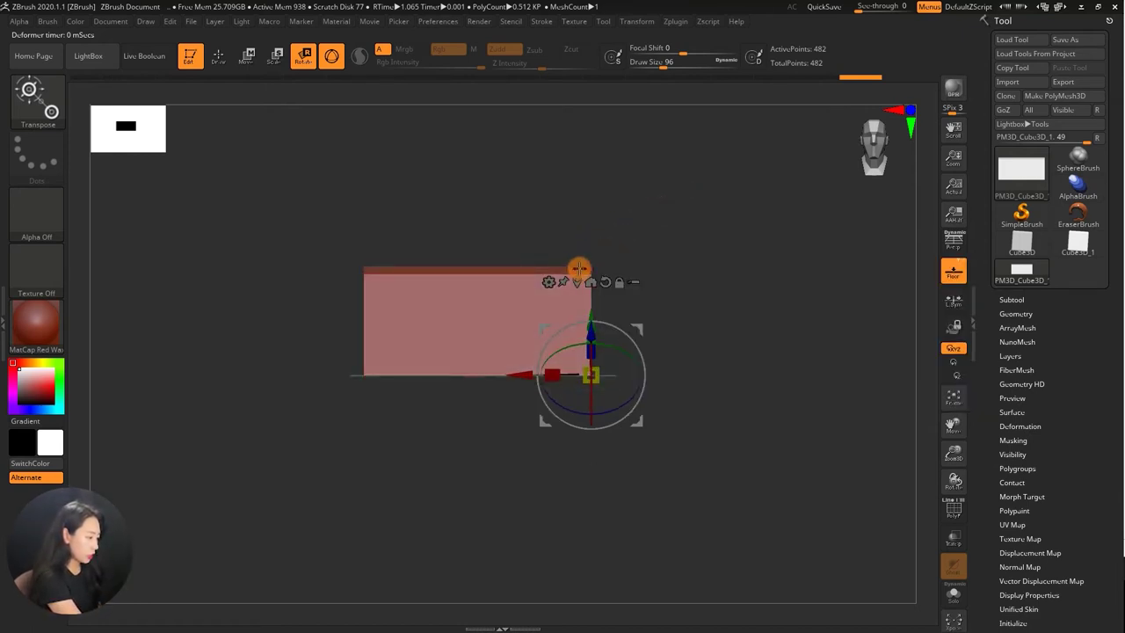
mouse_move(823, 79)
left_mouse_down()
mouse_move(733, 77)
mouse_move(858, 74)
mouse_move(151, 77)
mouse_move(171, 78)
left_mouse_up()
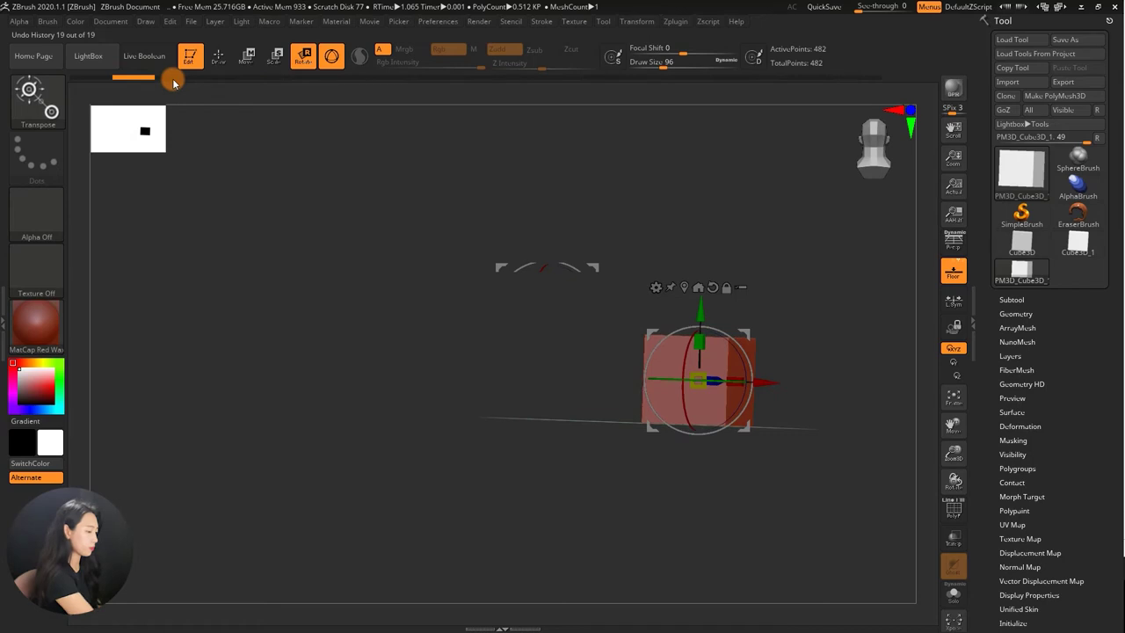
mouse_move(769, 196)
left_mouse_down()
mouse_move(702, 199)
mouse_move(723, 231)
mouse_move(706, 247)
mouse_move(678, 234)
mouse_move(688, 272)
mouse_move(671, 247)
left_mouse_up()
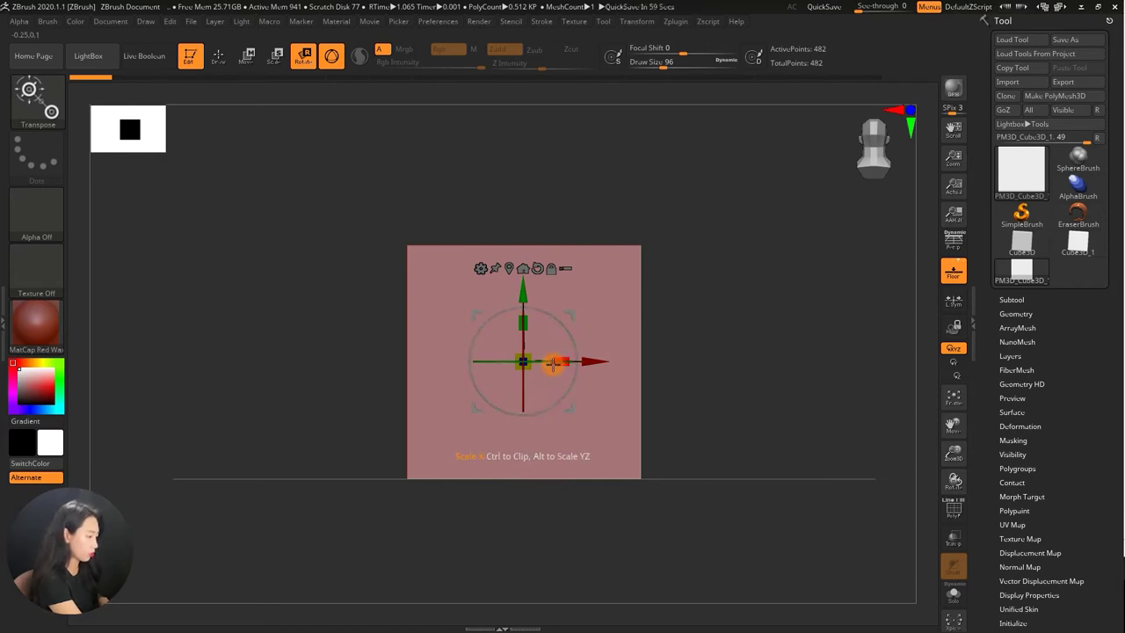
- From a view above the cube, drag the gizmo to slide it left and tilt its top into view
right_click_drag(576, 303, 588, 296)
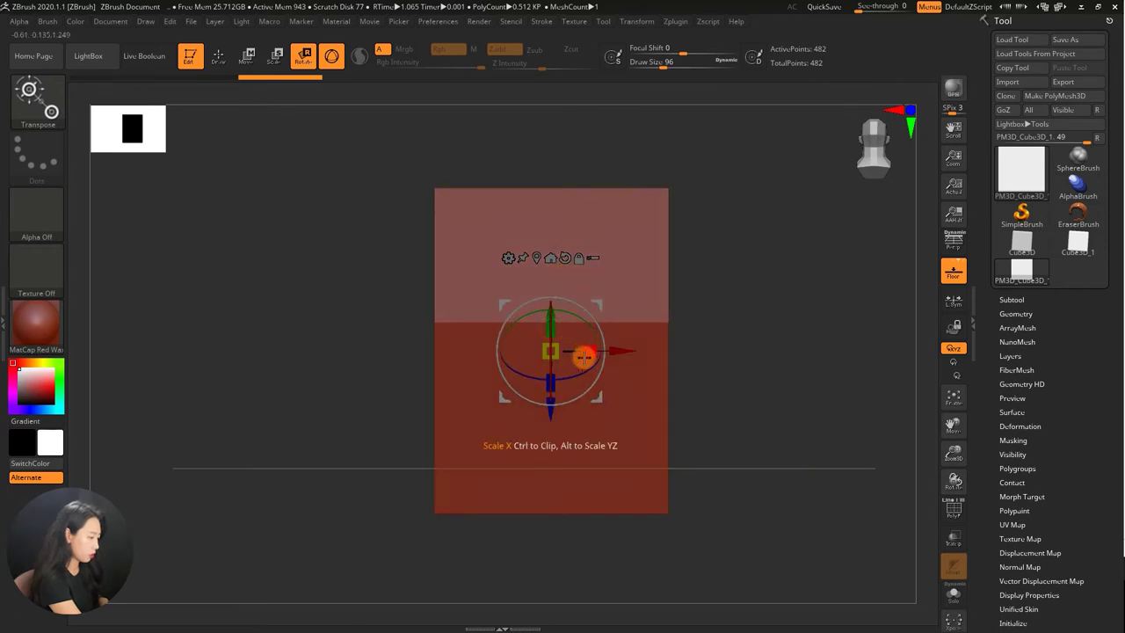
right_click_drag(582, 352, 598, 334)
left_click_drag(597, 307, 726, 243)
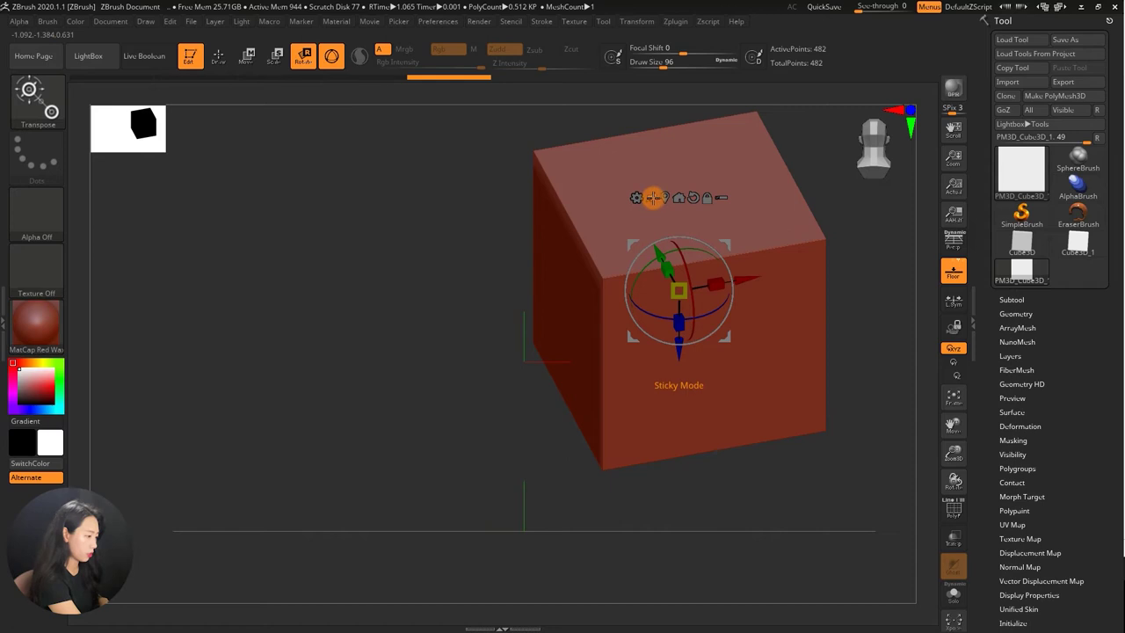
left_click_drag(729, 241, 568, 261)
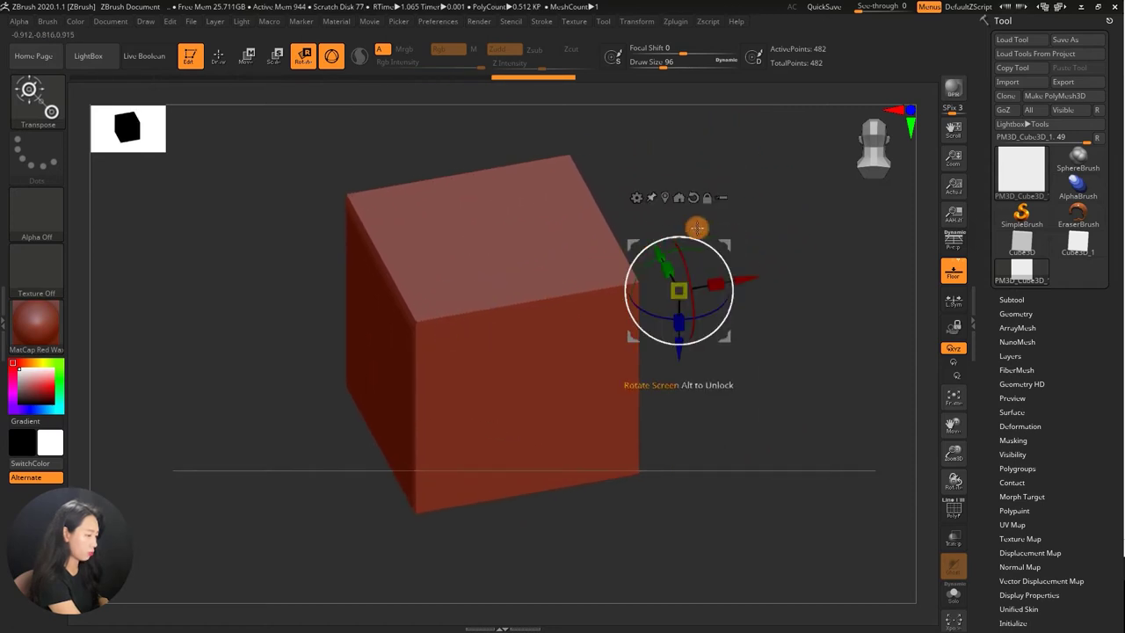
left_click_drag(725, 241, 595, 232)
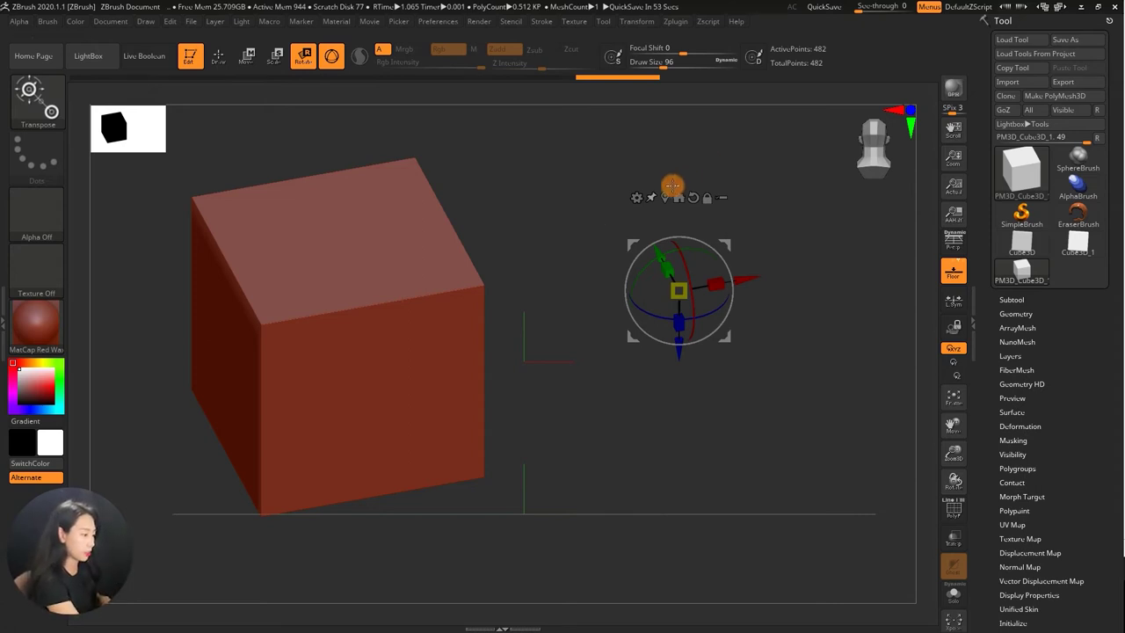
left_click_drag(729, 241, 876, 195)
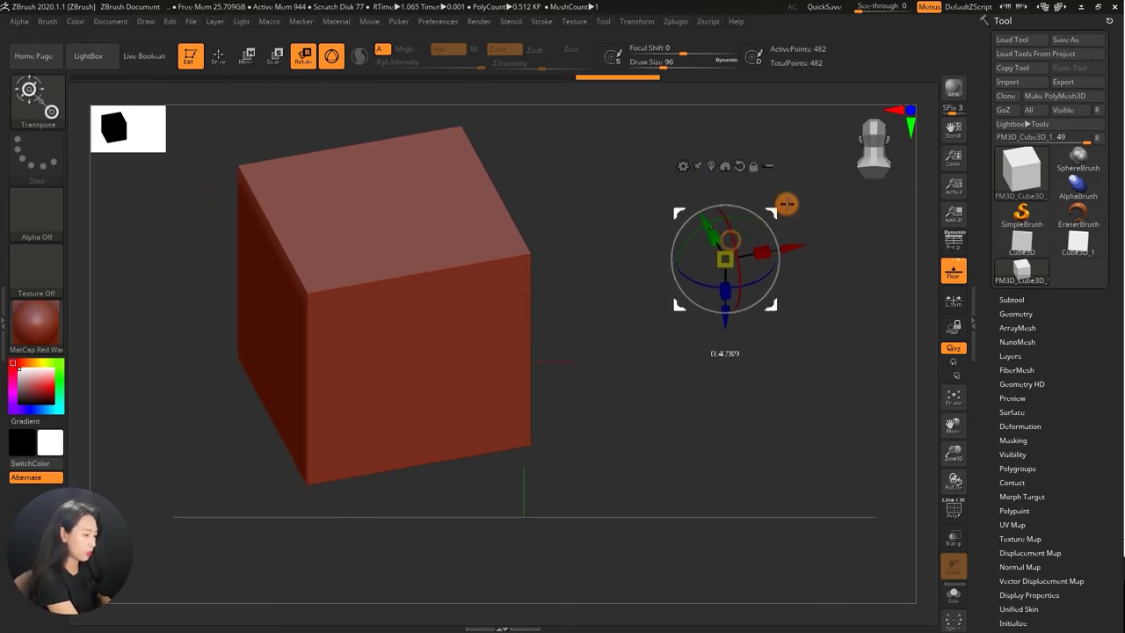
left_click_drag(761, 339, 681, 367)
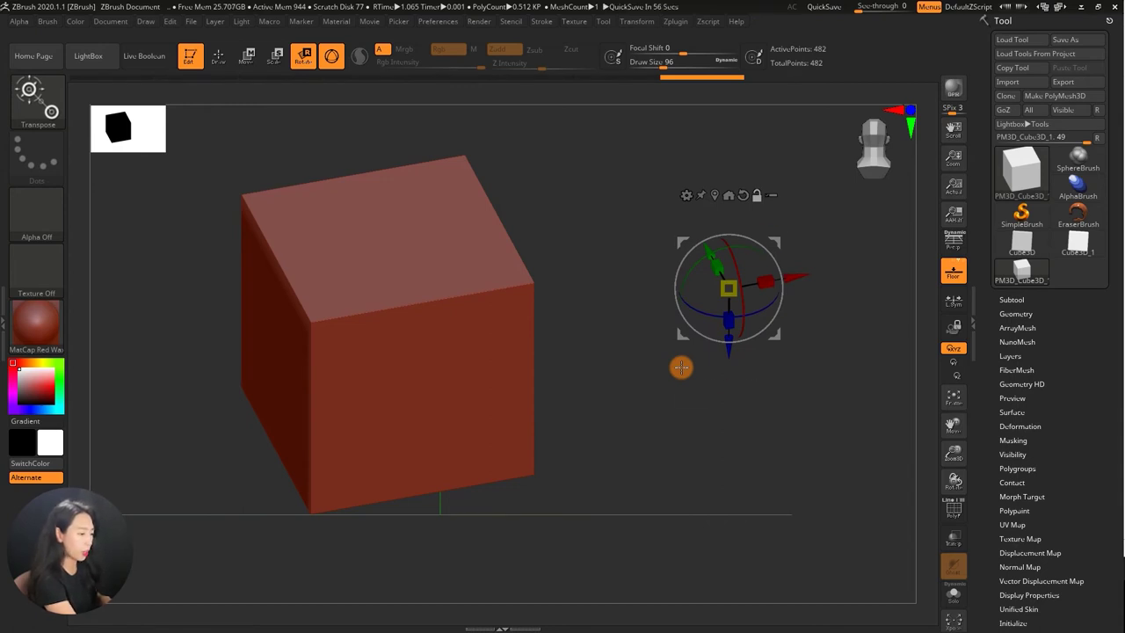
mouse_move(773, 241)
left_mouse_down()
mouse_move(673, 233)
mouse_move(739, 252)
mouse_move(725, 196)
left_mouse_up()
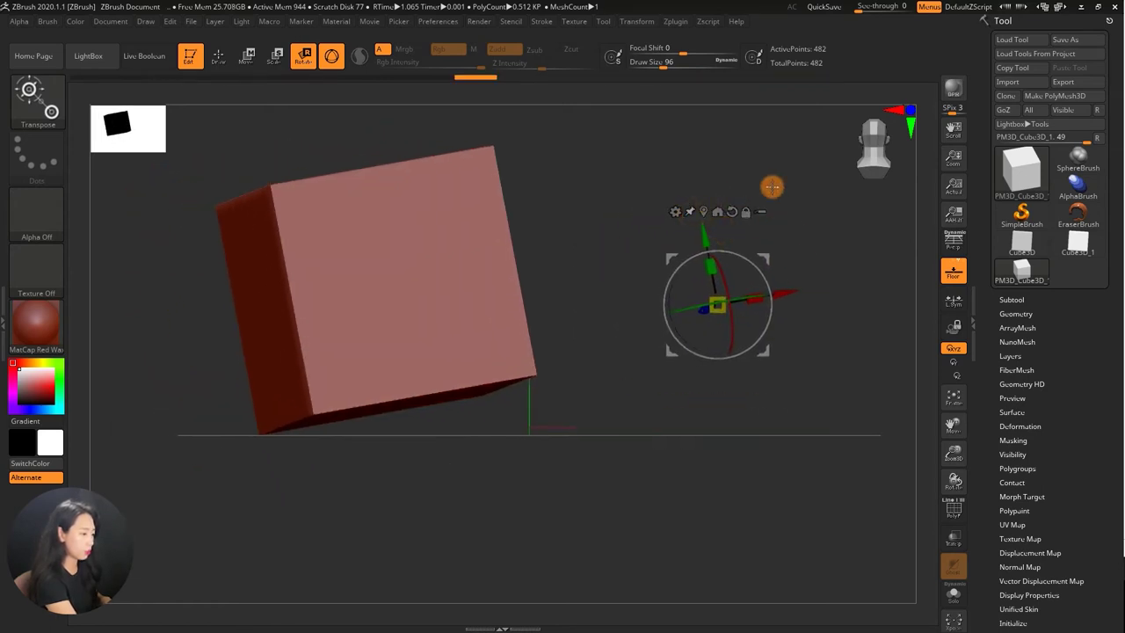
left_click_drag(765, 243, 674, 230)
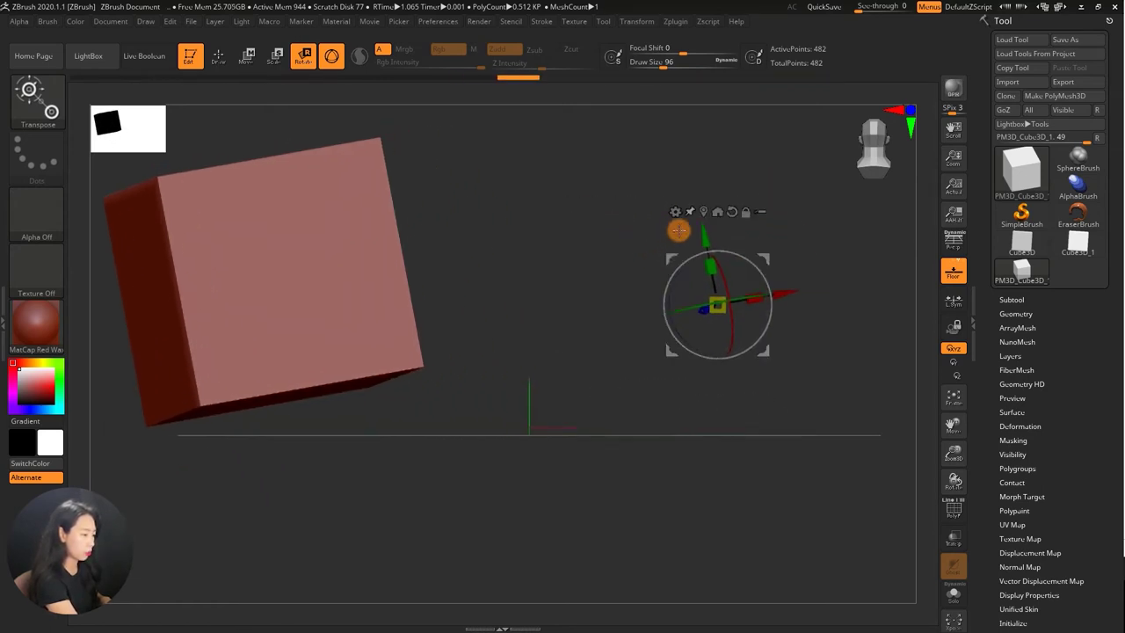
left_click_drag(734, 276, 831, 277)
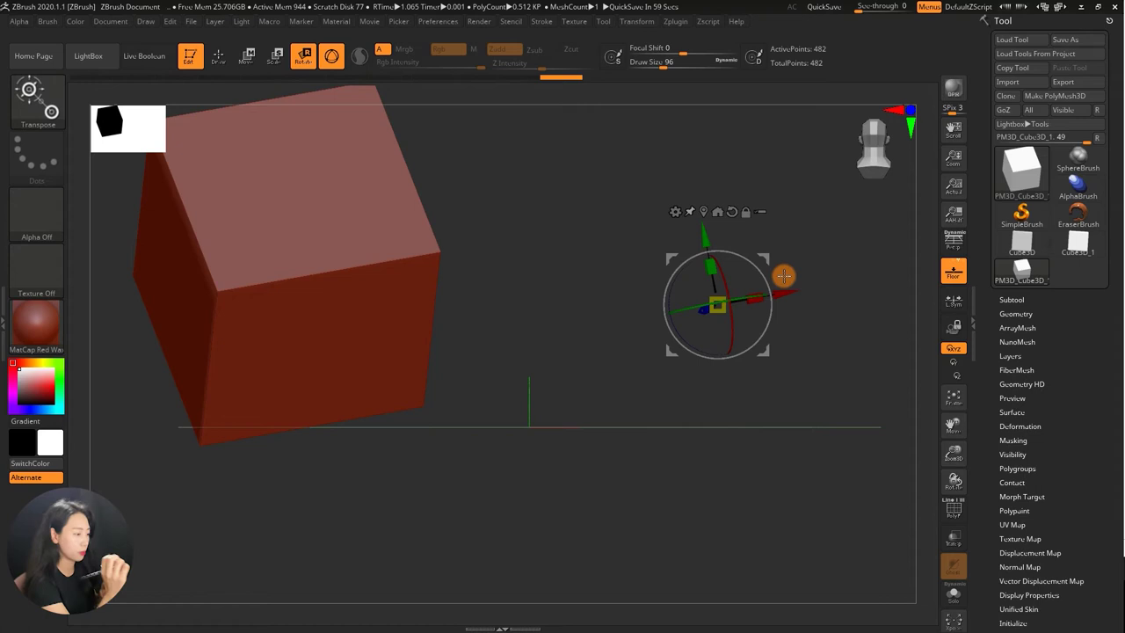
mouse_move(783, 276)
left_mouse_down()
mouse_move(797, 227)
mouse_move(713, 233)
left_mouse_up()
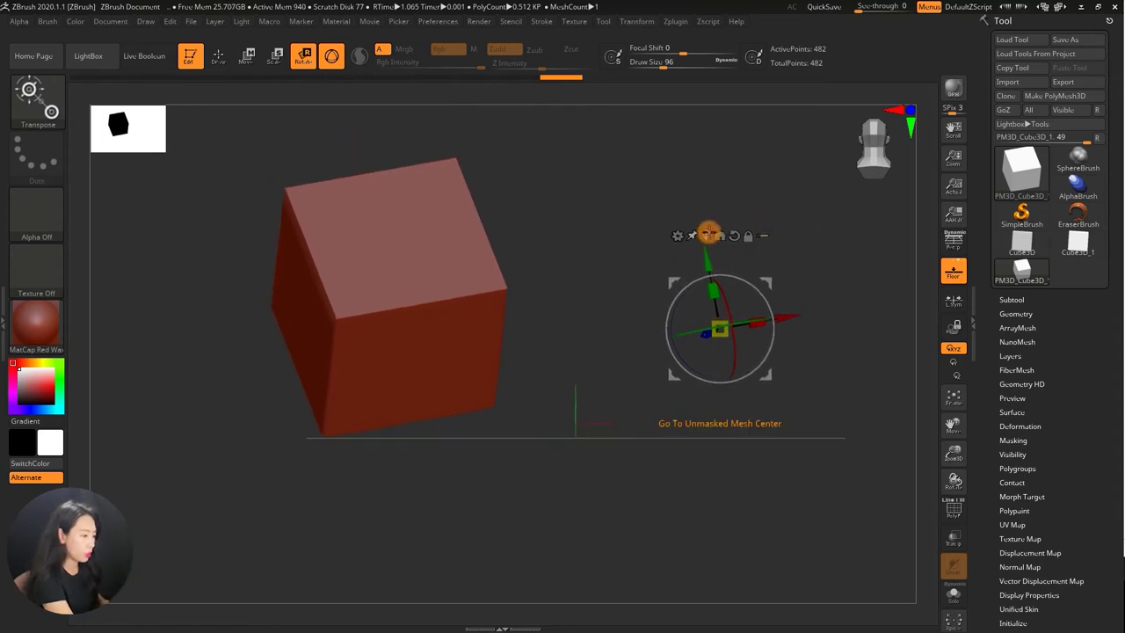
- Recentre the gizmo on the cube, slide it right, and shift the pivot to its upper-right corner
left_click(706, 236)
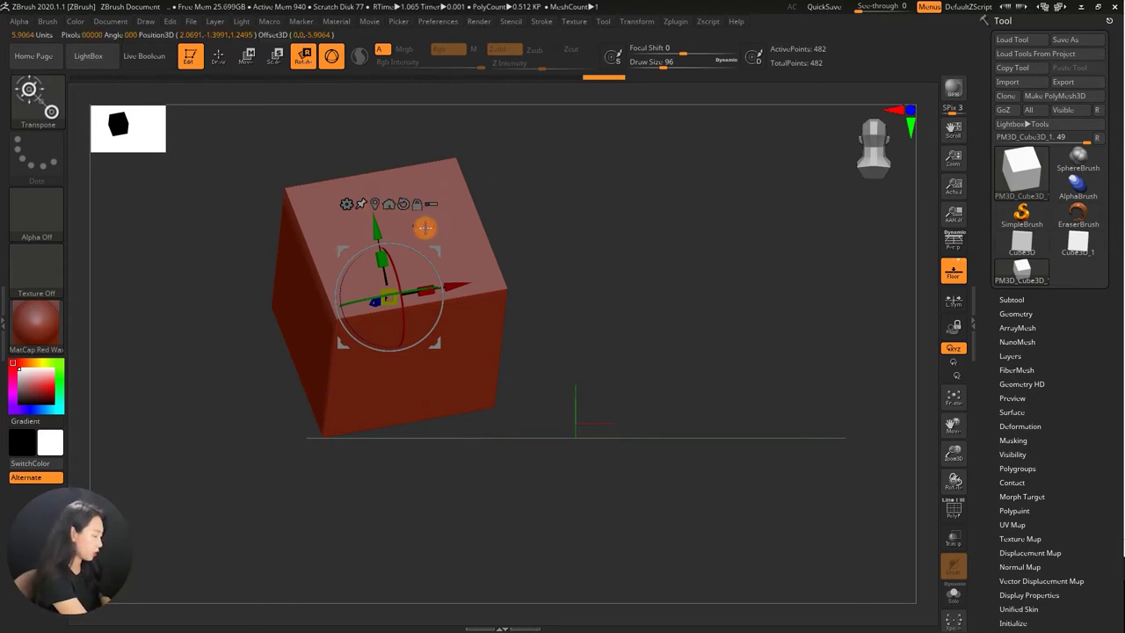
mouse_move(435, 243)
left_mouse_down()
mouse_move(565, 212)
mouse_move(600, 215)
left_mouse_up()
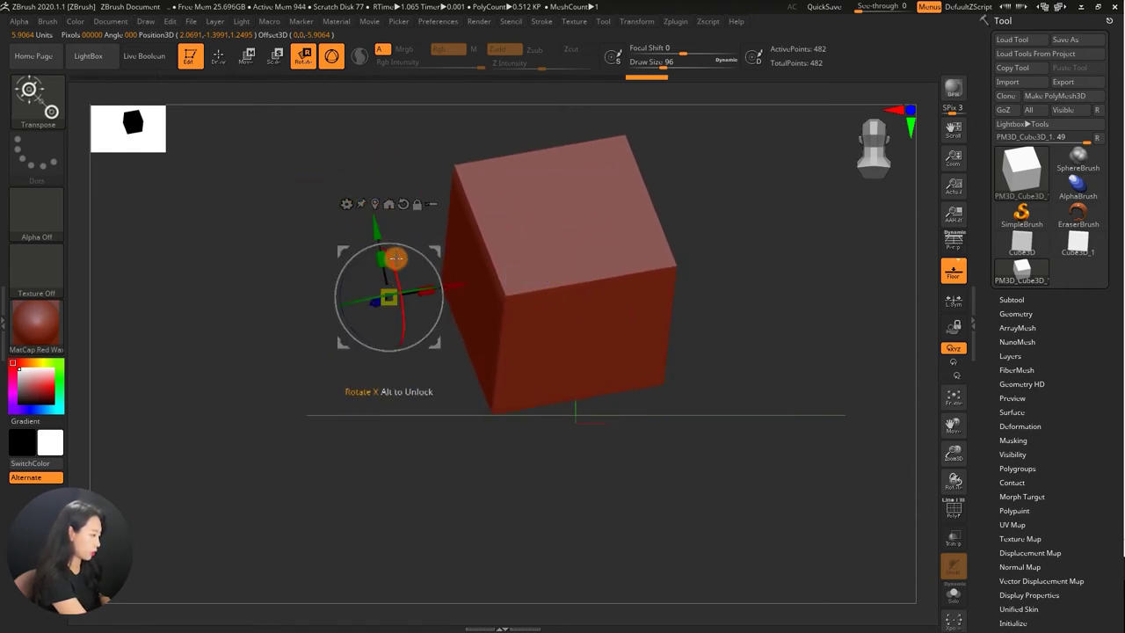
left_click_drag(346, 327, 474, 268)
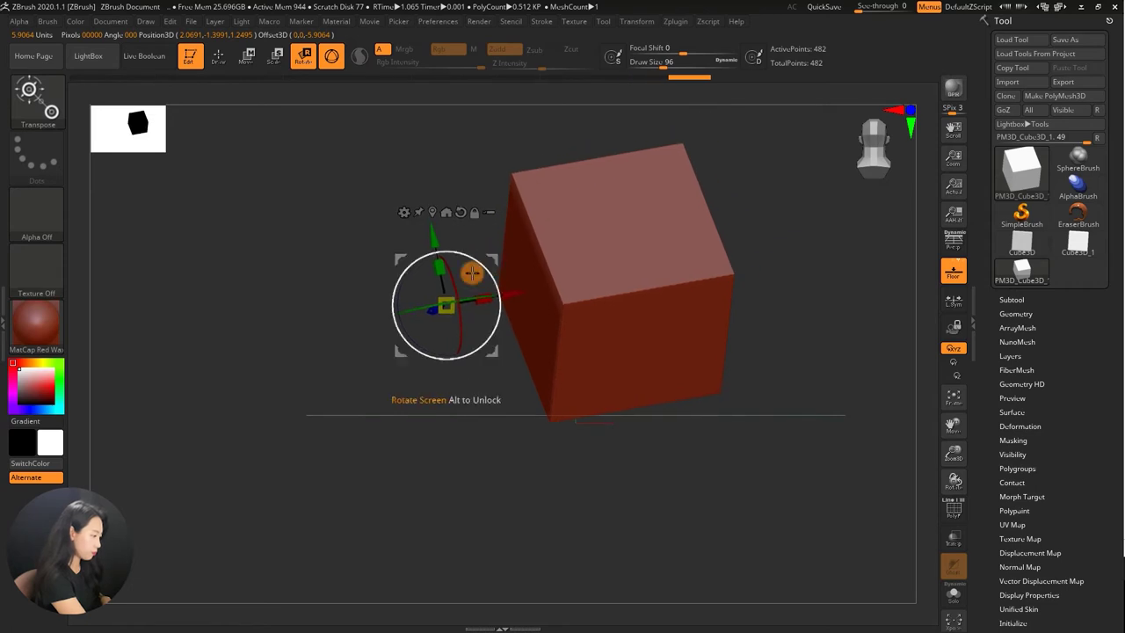
left_click(431, 210)
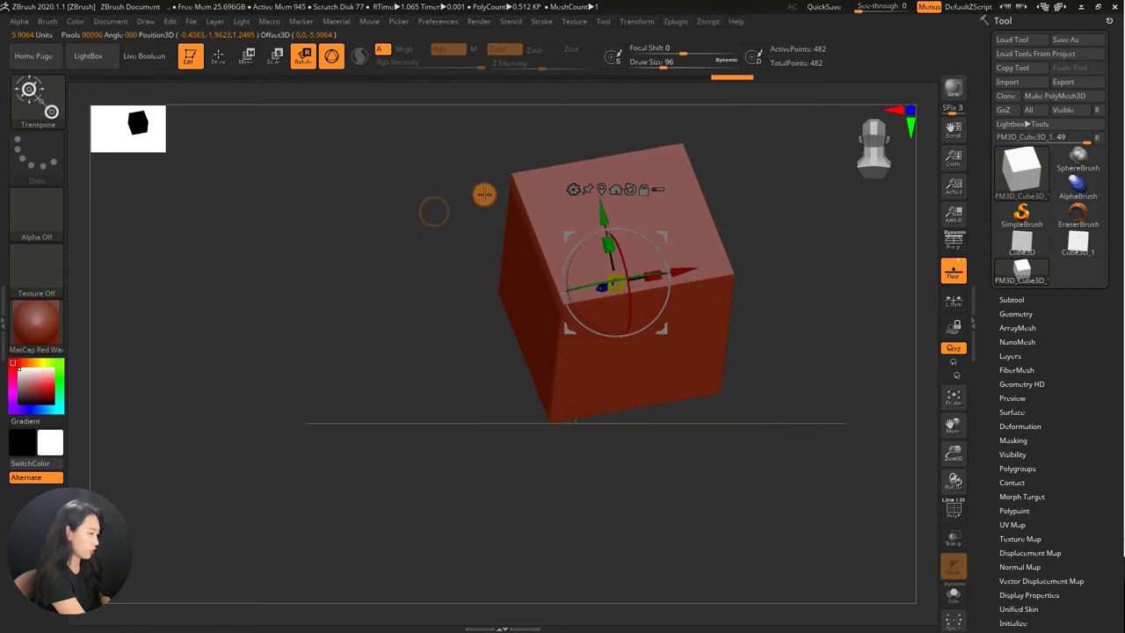
mouse_move(751, 215)
left_mouse_down("alt")
mouse_move(676, 237)
mouse_move(730, 244)
mouse_move(675, 244)
left_mouse_up("alt")
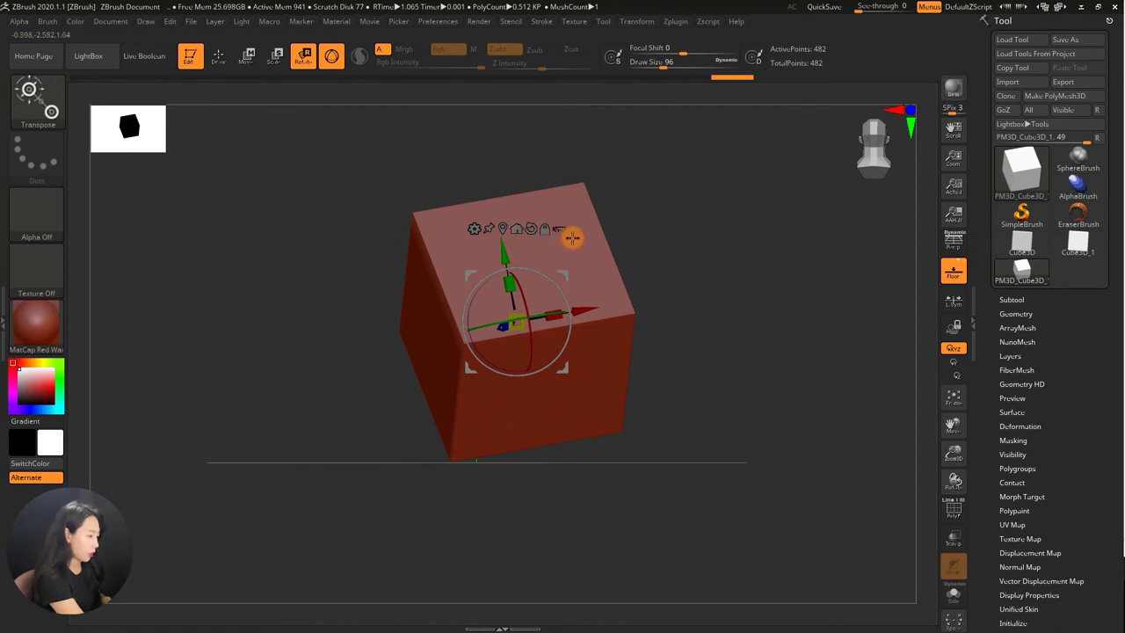
left_click_drag(564, 275, 705, 206, "alt")
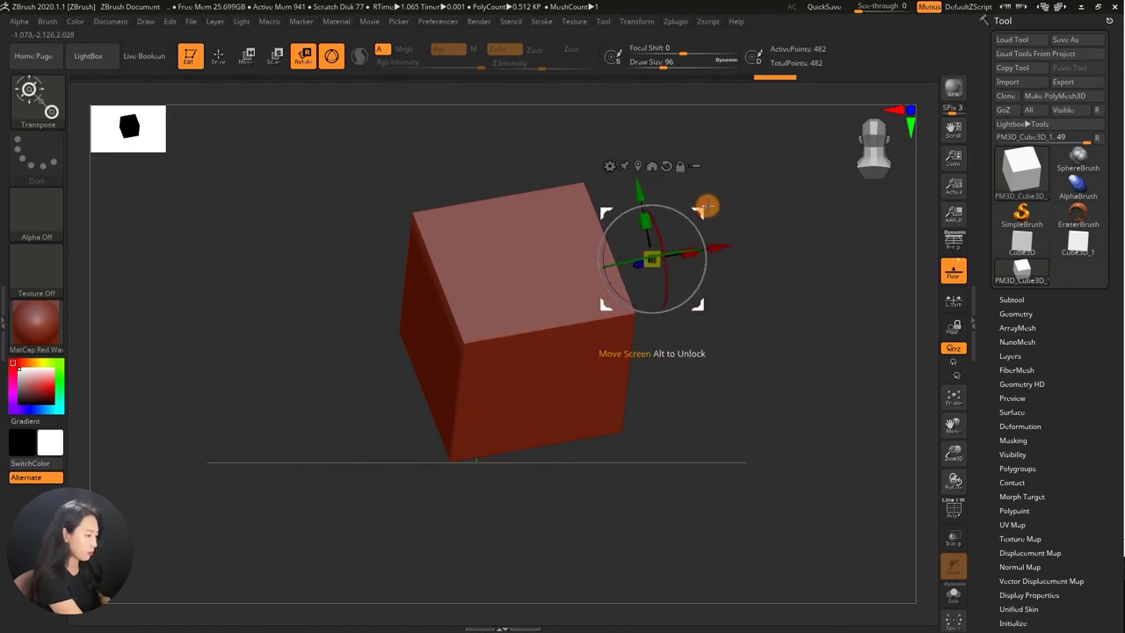
- Move the gizmo pivot onto the cube's top, toggle the lock, and swing the cube steeply
mouse_move(700, 209)
left_mouse_down("alt")
mouse_move(531, 281)
mouse_move(570, 245)
left_mouse_up("alt")
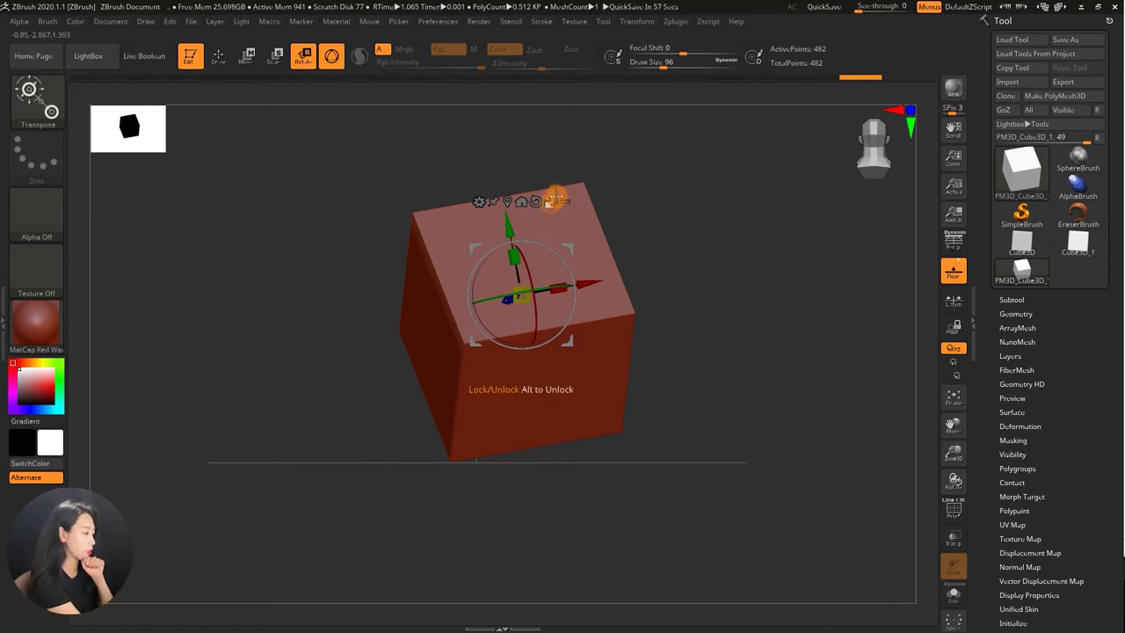
left_click_drag(554, 199, 580, 117)
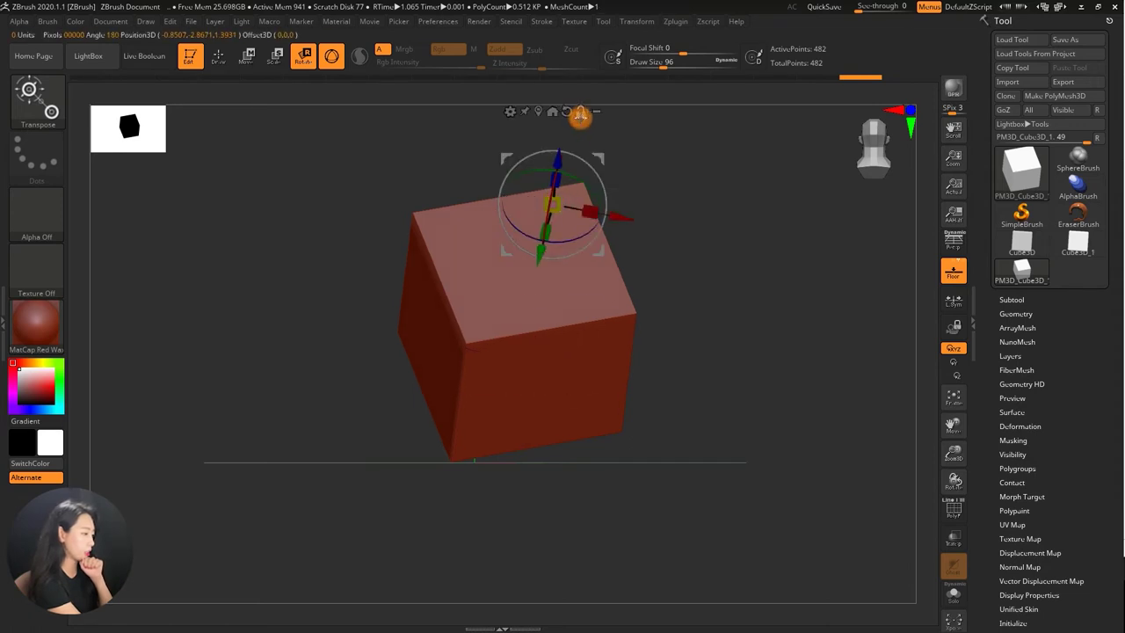
left_click_drag(651, 164, 652, 181, "alt")
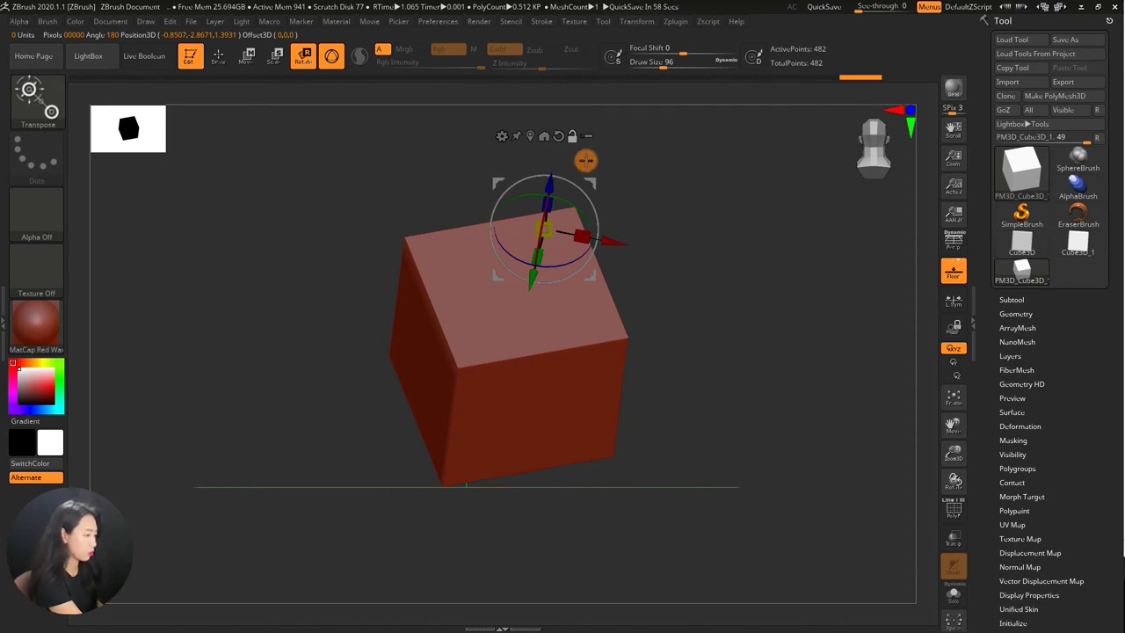
left_click_drag(608, 159, 605, 164)
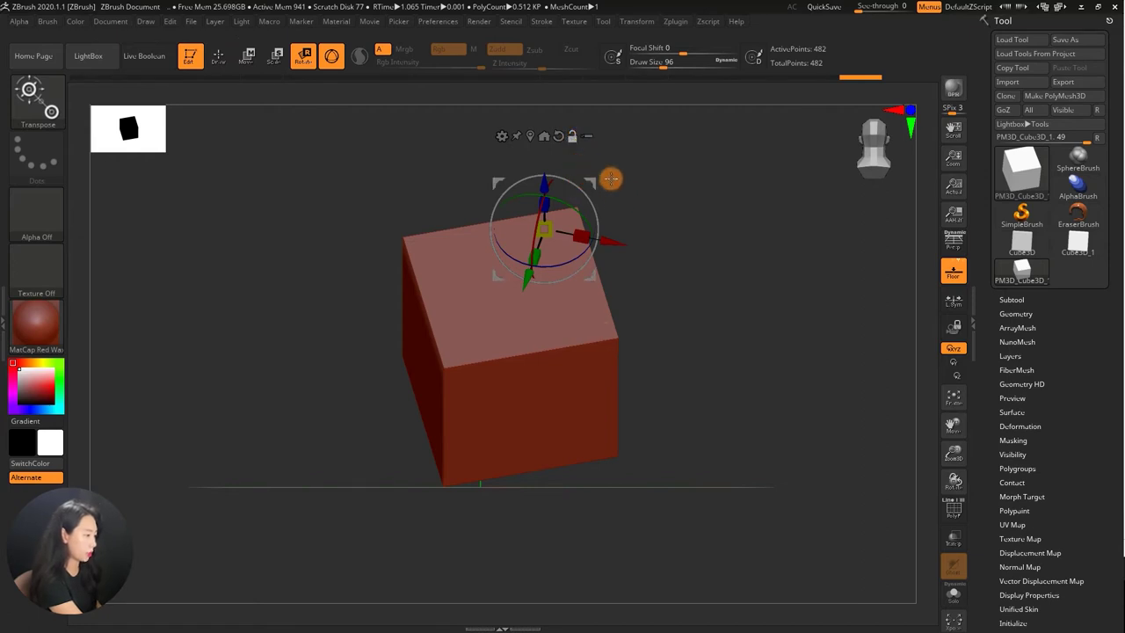
left_click(572, 135)
left_click_drag(612, 171, 608, 228)
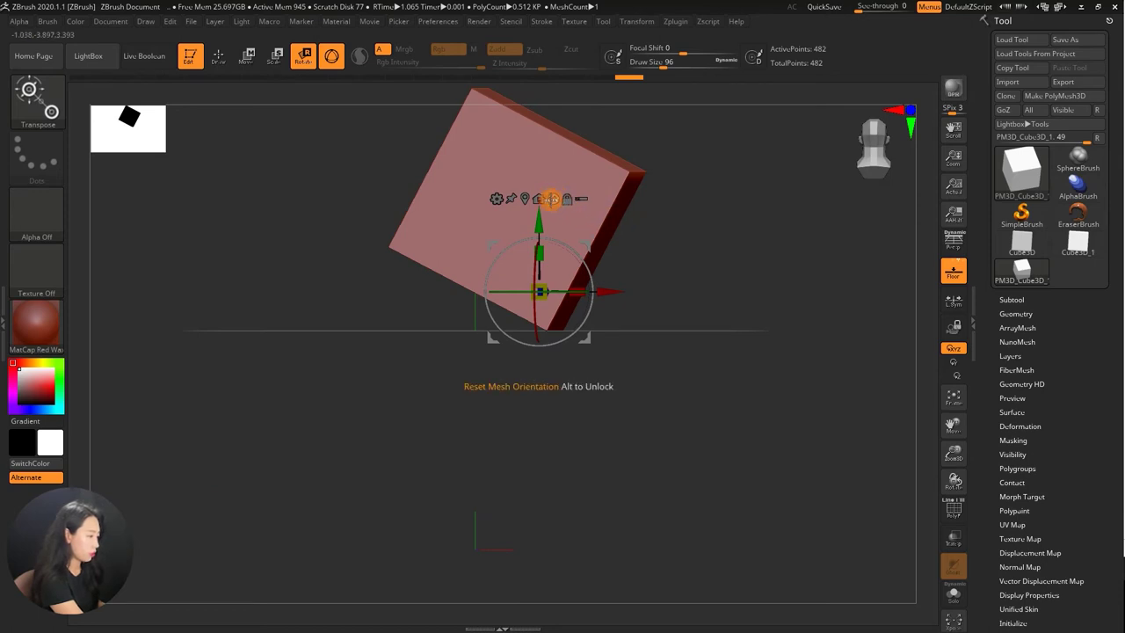
- Use Mesh To Axis, drag the cube to the upper right, and send the gizmo Home
left_click(538, 198)
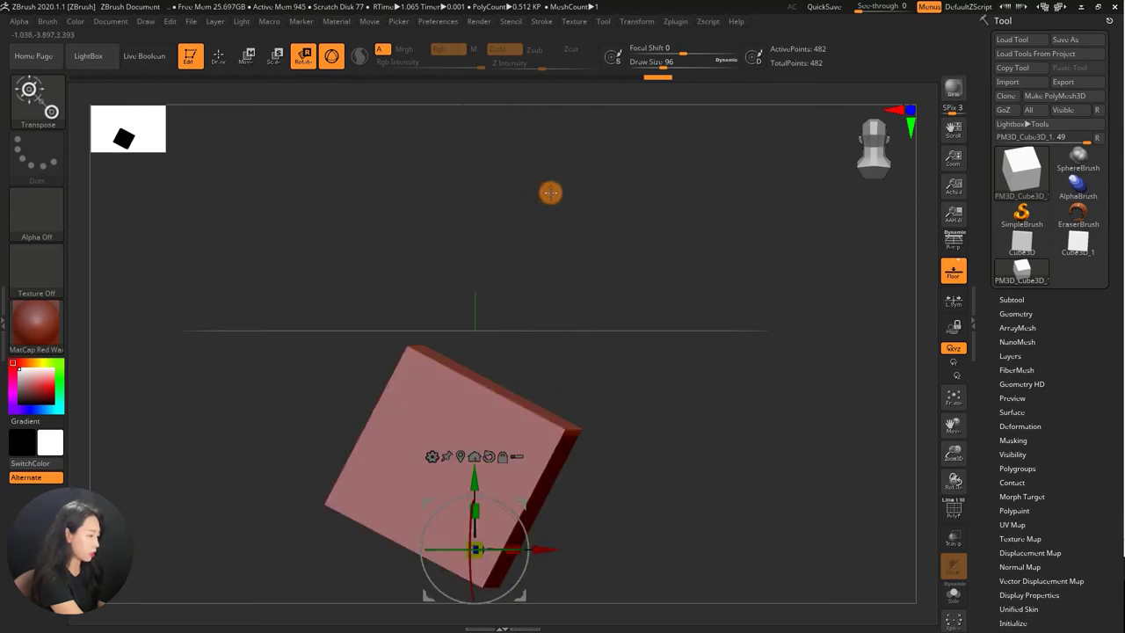
left_click_drag(574, 298, 562, 273)
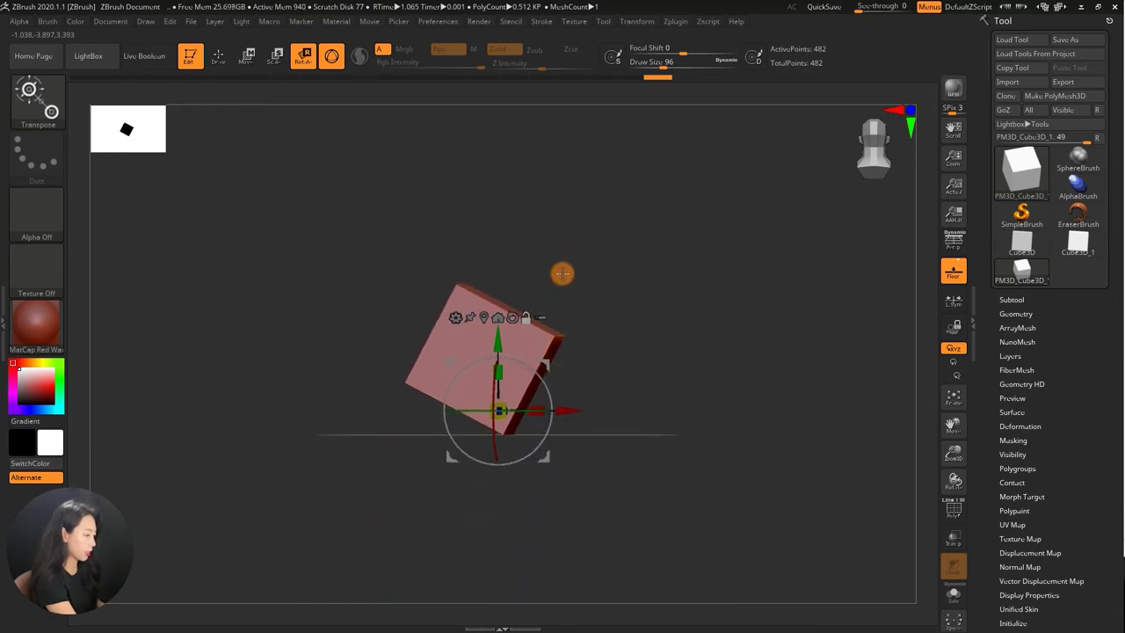
mouse_move(562, 274)
left_mouse_down()
mouse_move(660, 294)
mouse_move(632, 272)
left_mouse_up()
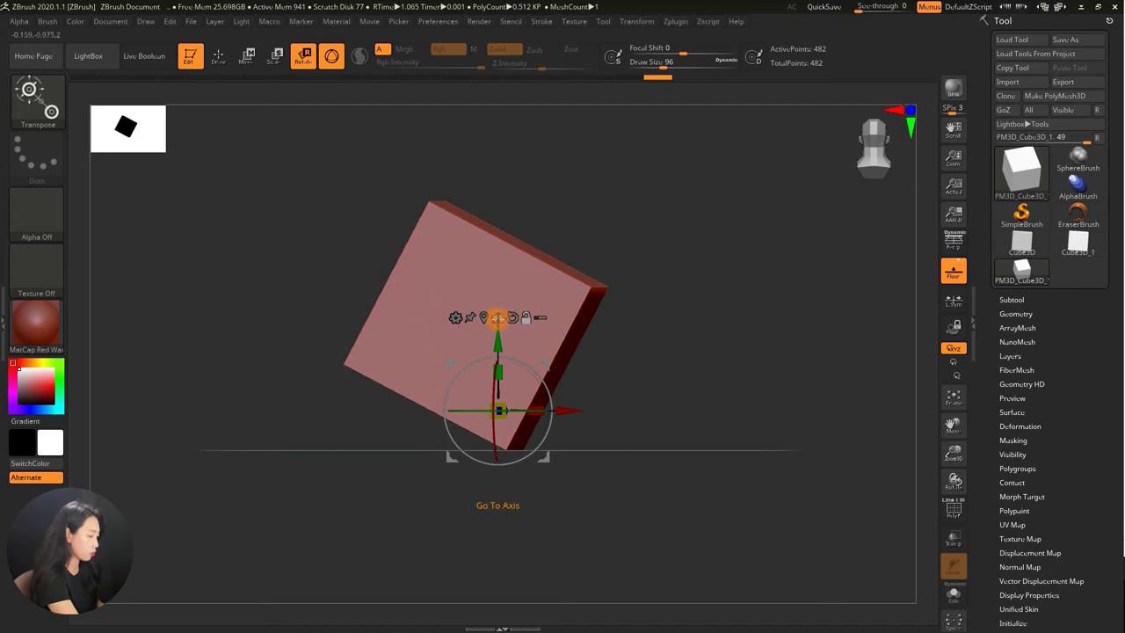
mouse_move(536, 346)
left_mouse_down("alt")
mouse_move(794, 221)
mouse_move(868, 234)
mouse_move(827, 278)
left_mouse_up("alt")
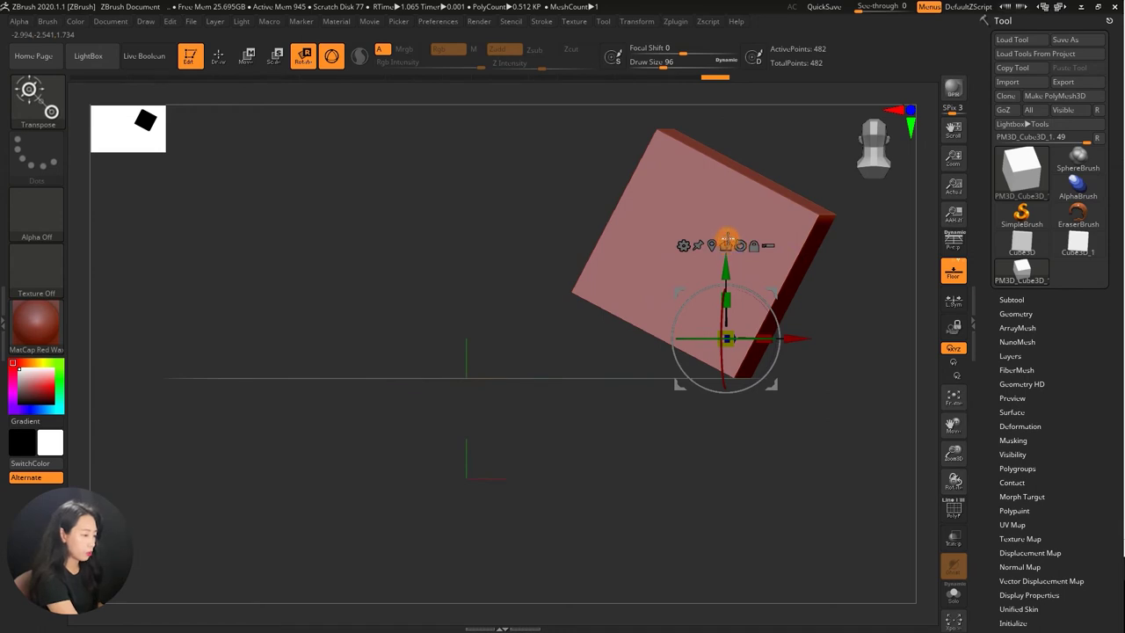
left_click(728, 244)
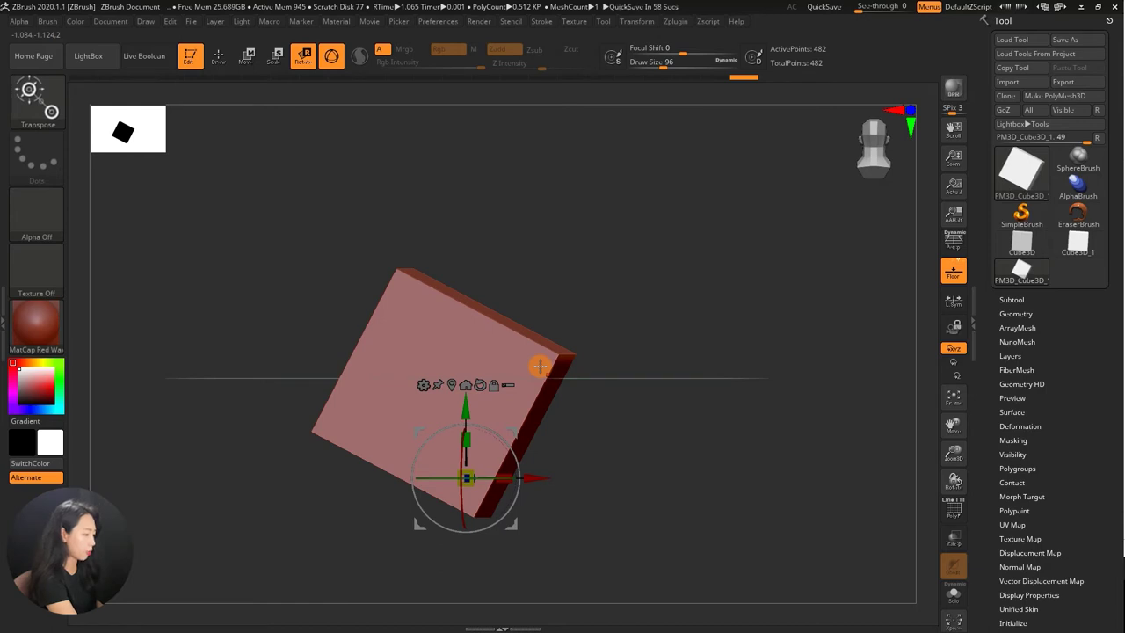
left_click_drag(539, 366, 635, 269)
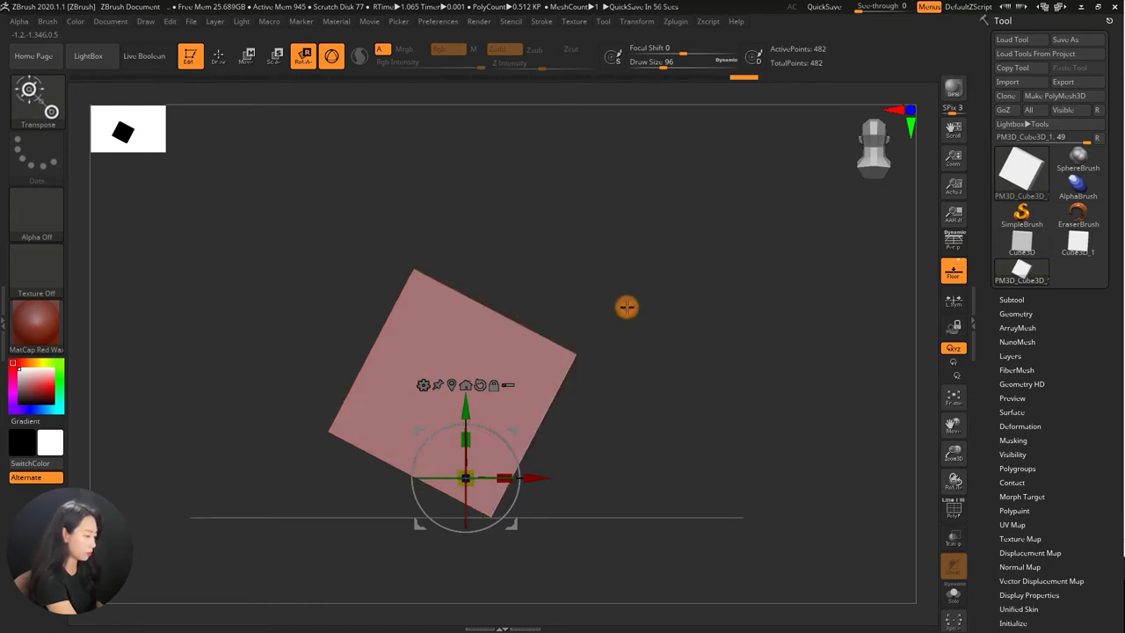
left_click_drag(525, 384, 758, 242)
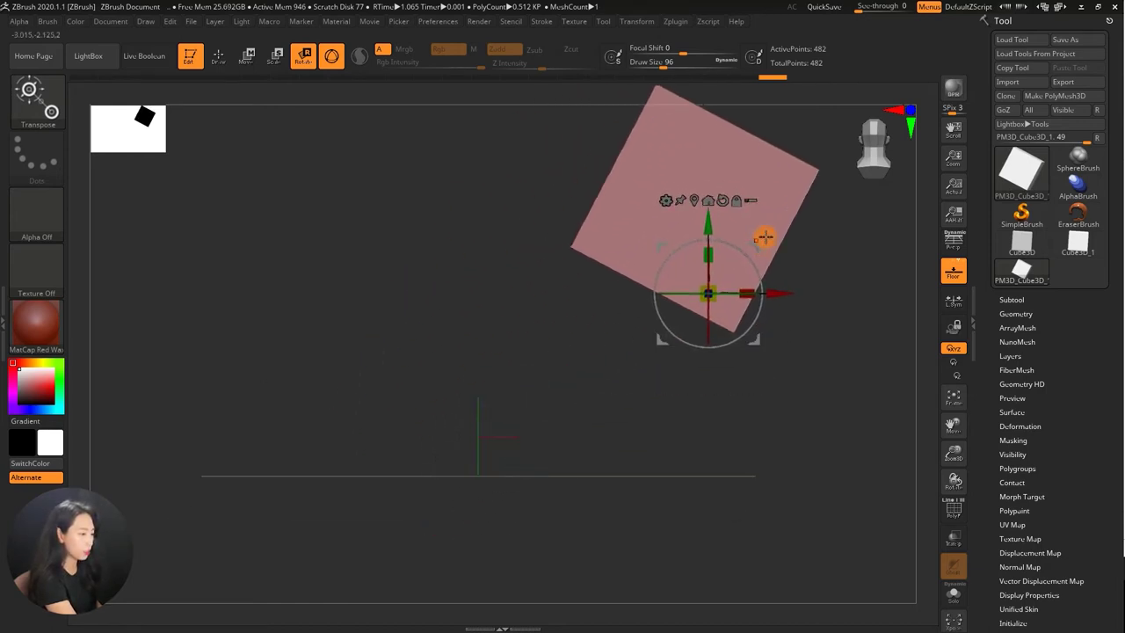
left_click(708, 200)
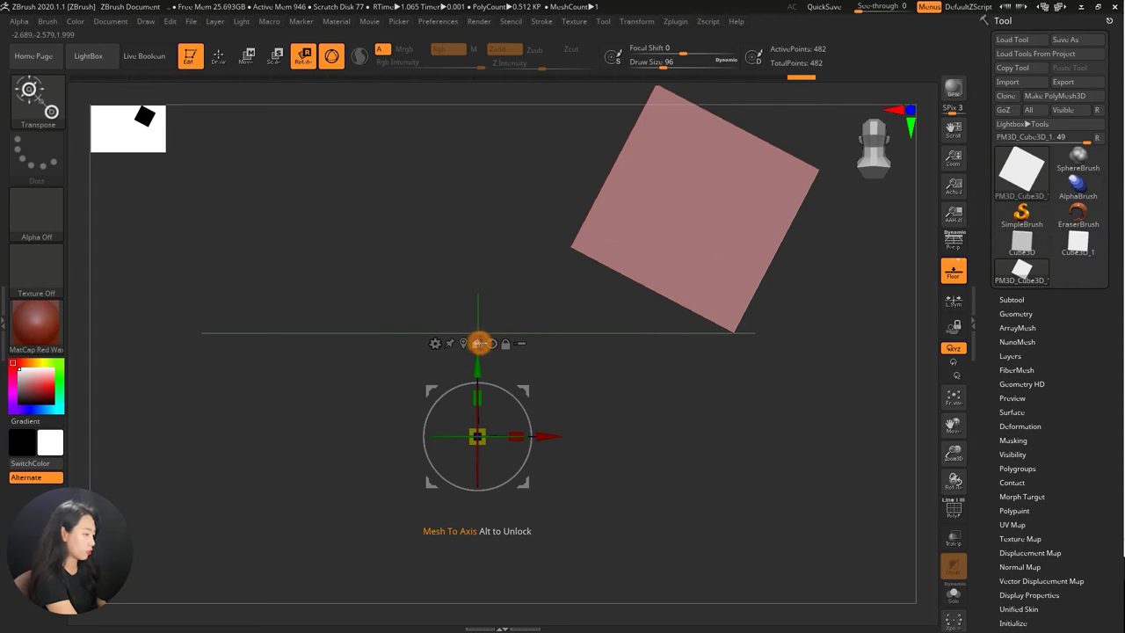
- Unlock the gizmo with Alt, return it to the world origin, and rotate the cube into centre view
key("alt")
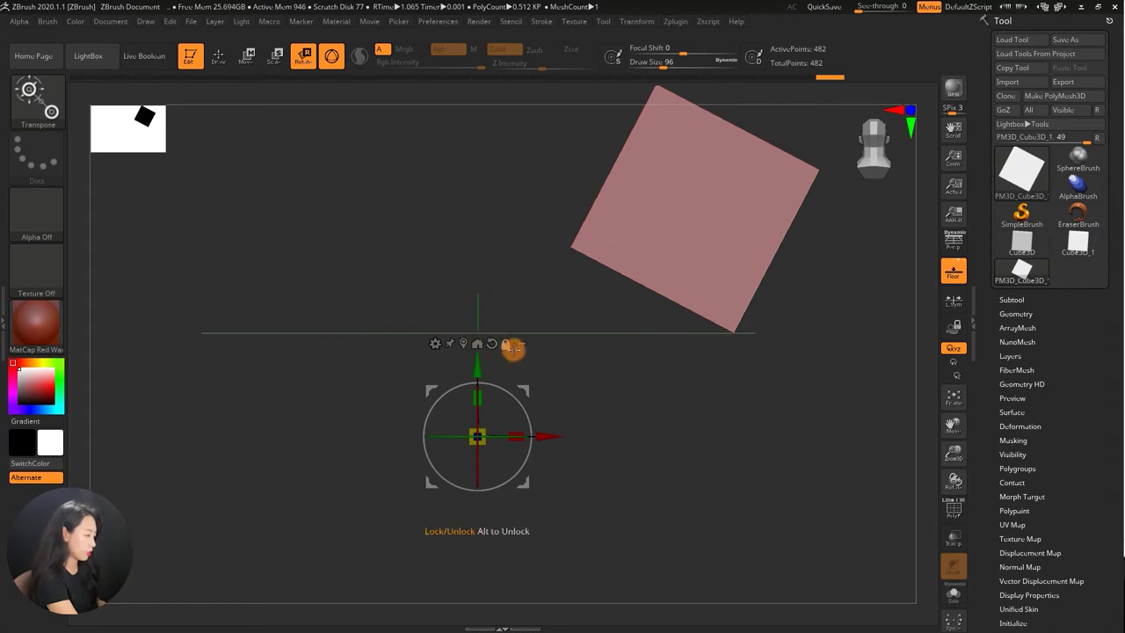
left_click_drag(512, 342, 381, 145)
left_click(381, 145)
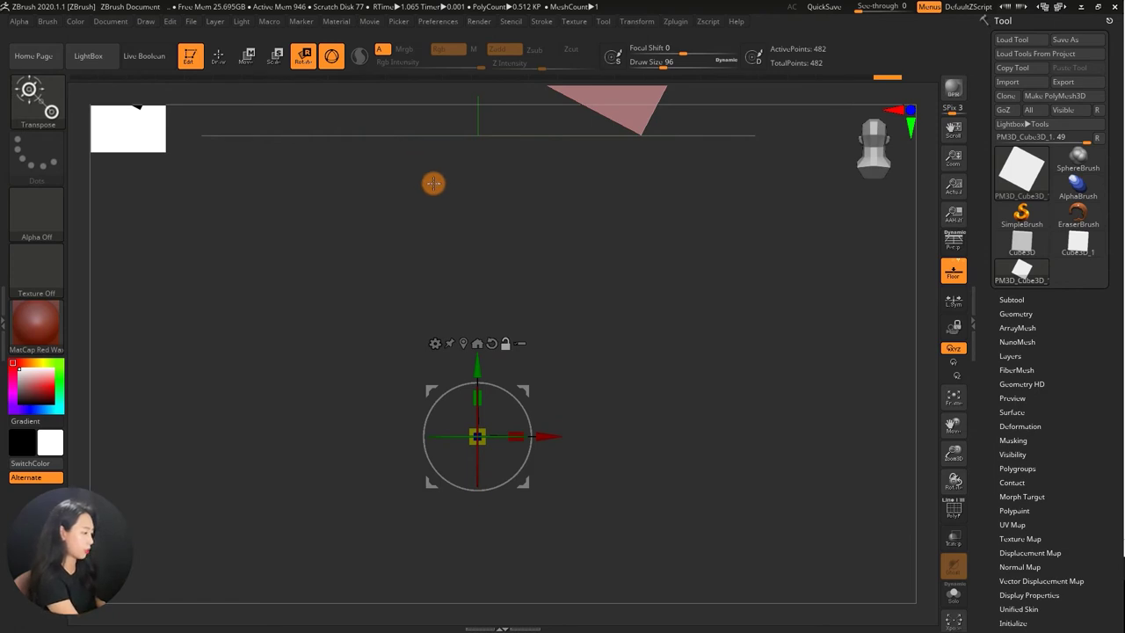
mouse_move(434, 183)
left_mouse_down()
mouse_move(658, 284)
mouse_move(600, 203)
mouse_move(695, 258)
mouse_move(647, 278)
left_mouse_up()
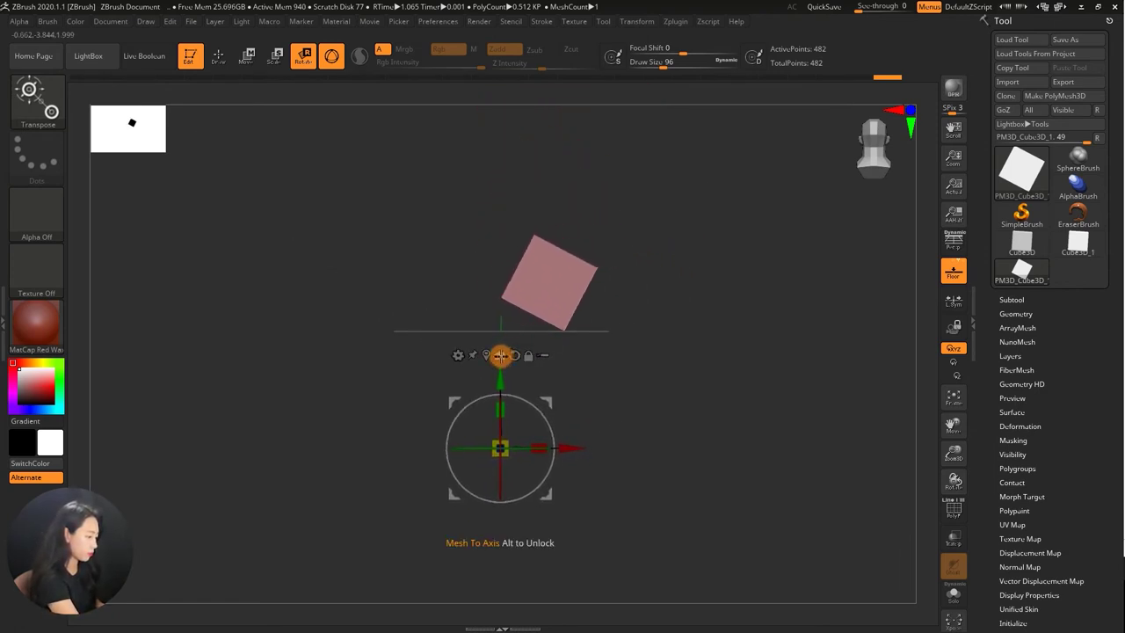
left_click_drag(550, 388, 765, 241, "alt")
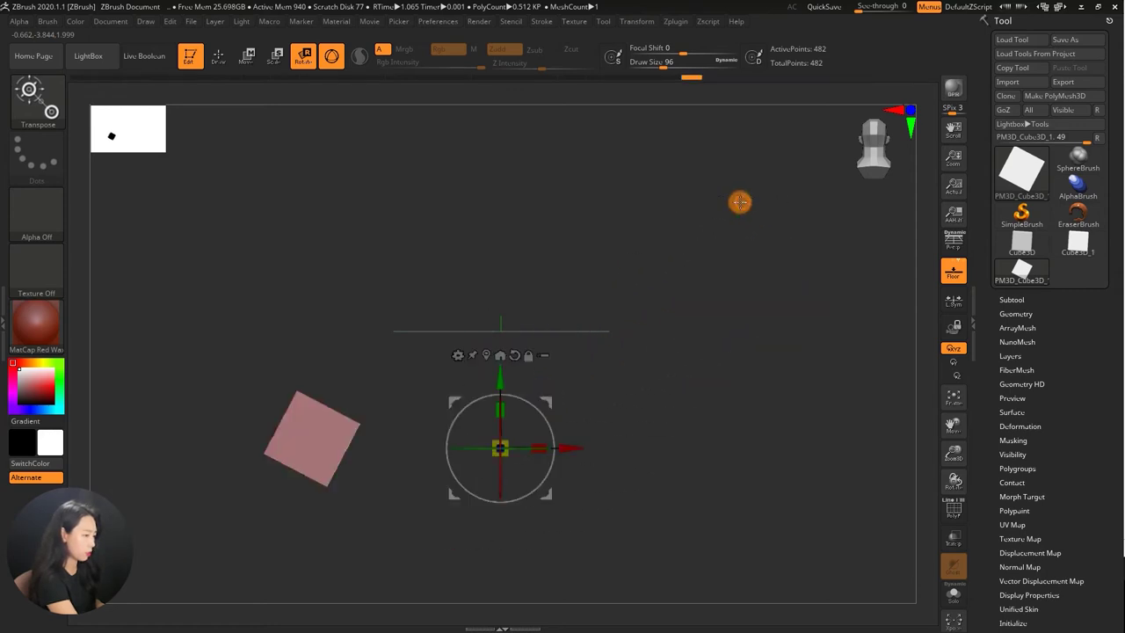
left_click_drag(606, 262, 664, 244, "alt")
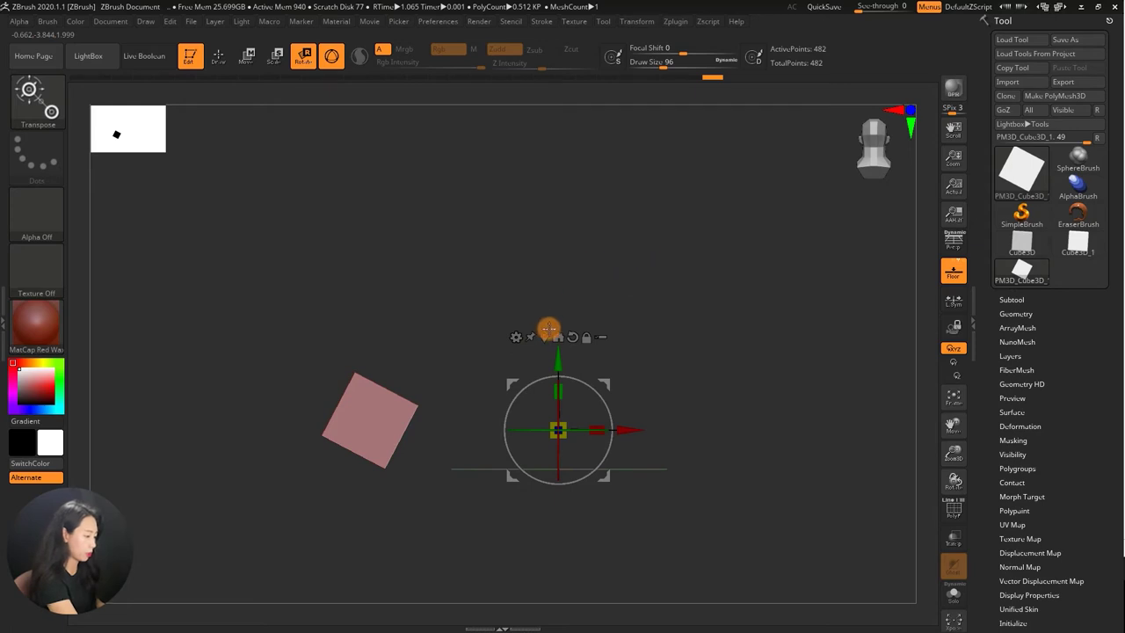
- Centre the gizmo on the cube, zoom in, and show the PM3D_Cube3D_1 Subtool list
left_click(544, 335)
mouse_move(406, 371)
left_mouse_down("alt")
mouse_move(706, 351)
mouse_move(698, 291)
mouse_move(670, 272)
mouse_move(685, 269)
mouse_move(708, 151)
left_mouse_up("alt")
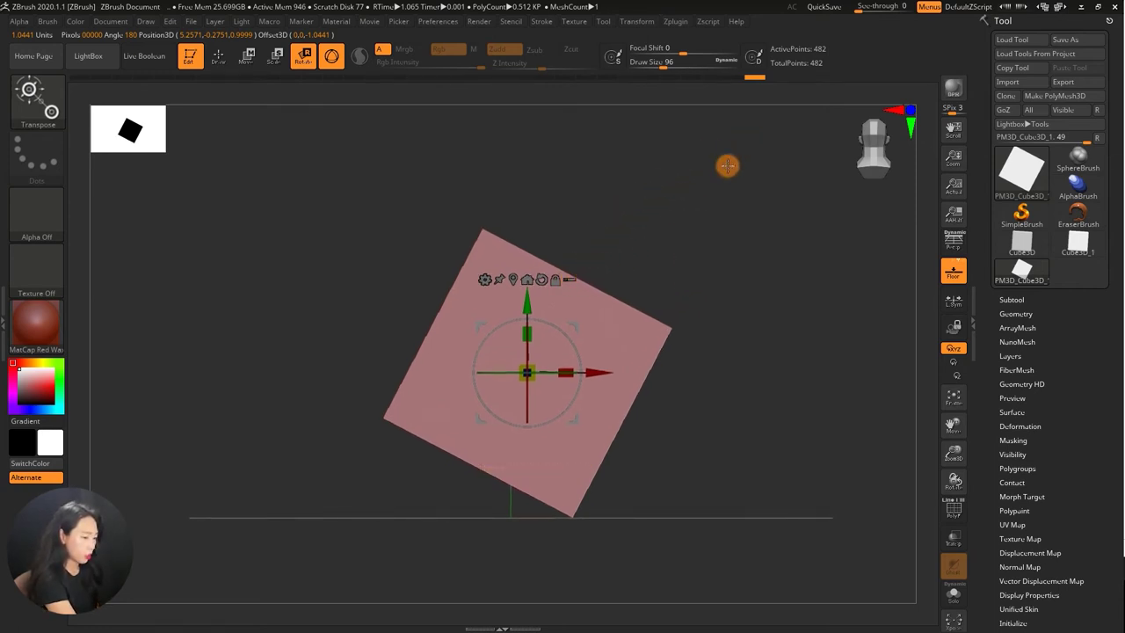
left_click(1013, 300)
mouse_move(1113, 319)
left_mouse_down()
mouse_move(1112, 184)
mouse_move(1112, 222)
left_mouse_up()
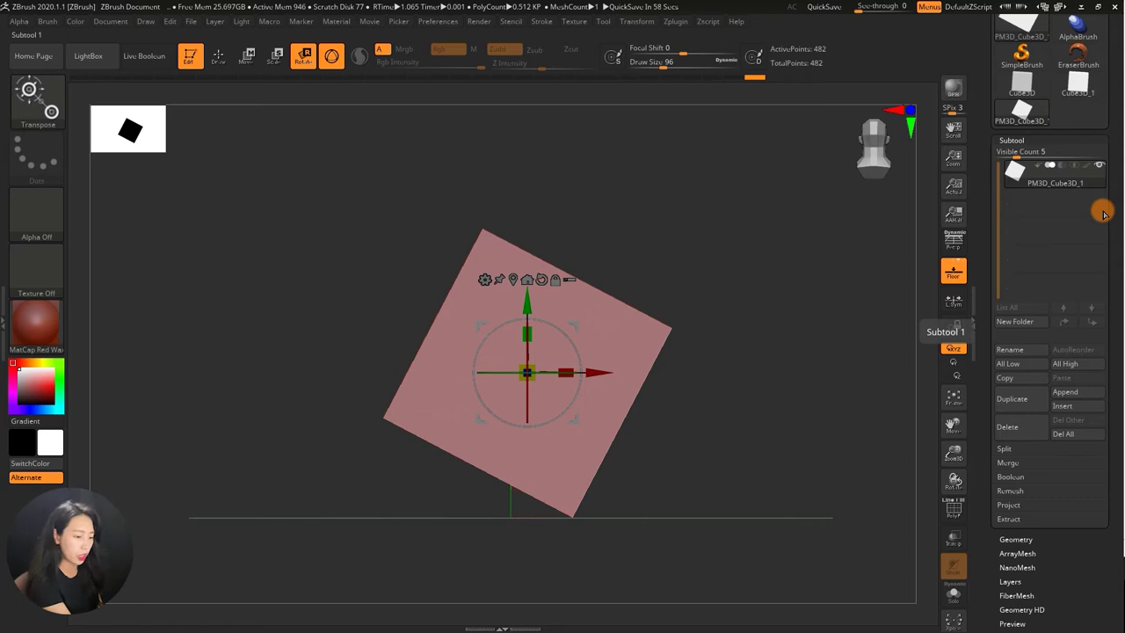
- Choose Do Not Switch to stay on the cube, then open the Append mesh picker
left_click_drag(1104, 213, 1103, 308)
left_click(1021, 151)
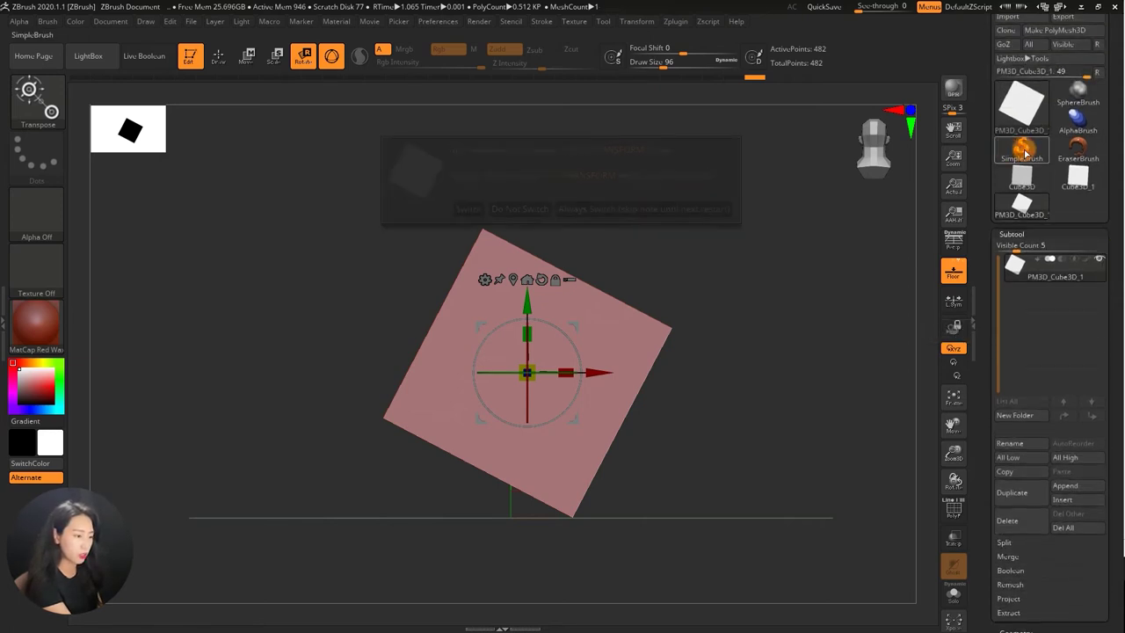
left_click(980, 163)
left_click_drag(1059, 259, 1060, 227)
mouse_move(1054, 233)
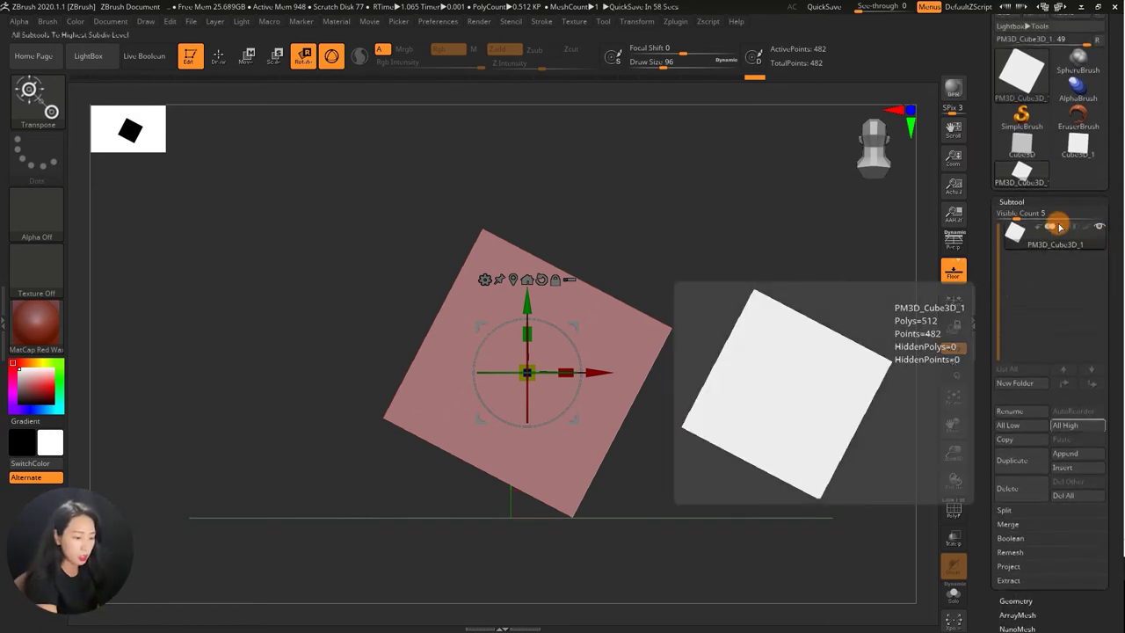
left_click_drag(1117, 392, 1109, 346)
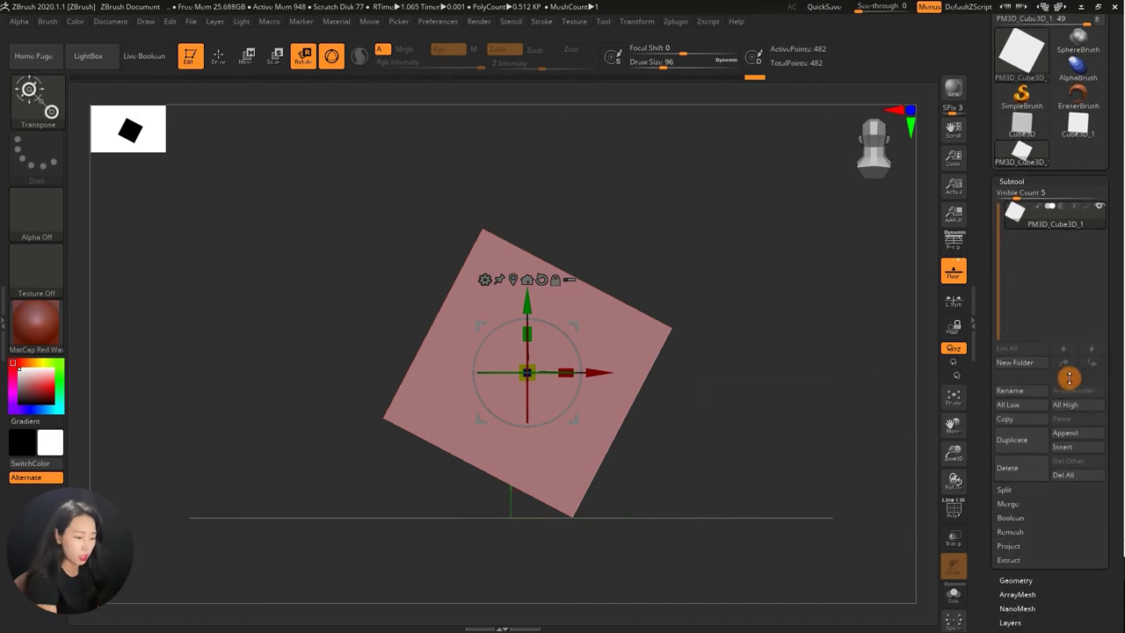
left_click(1072, 432)
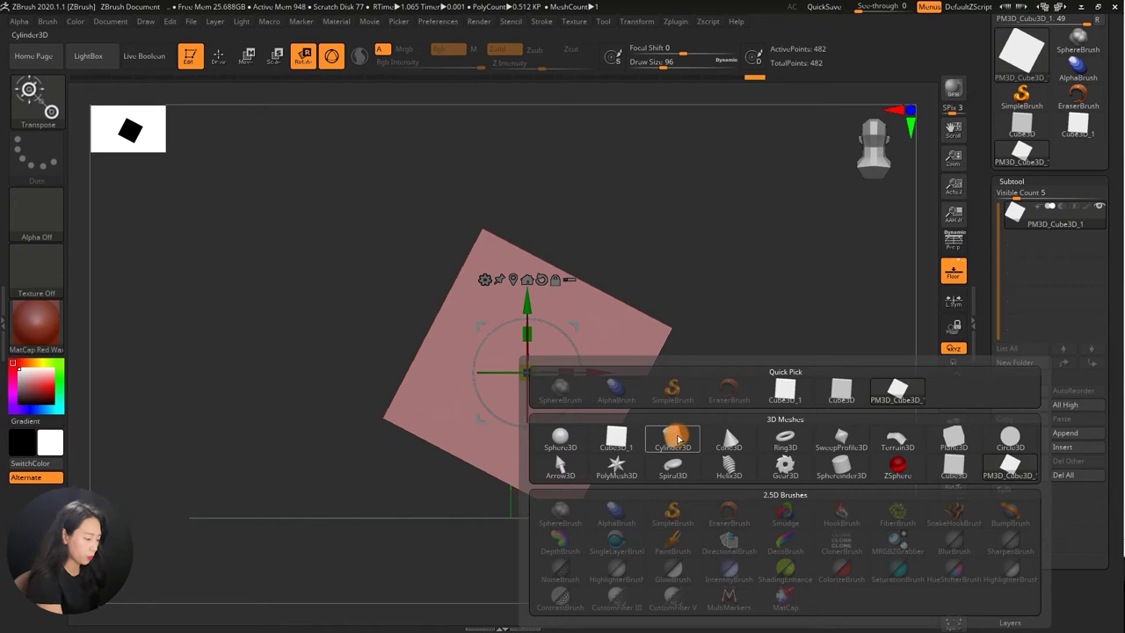
- Append Cylinder3D and Sphere3D as new subtools
left_click(672, 439)
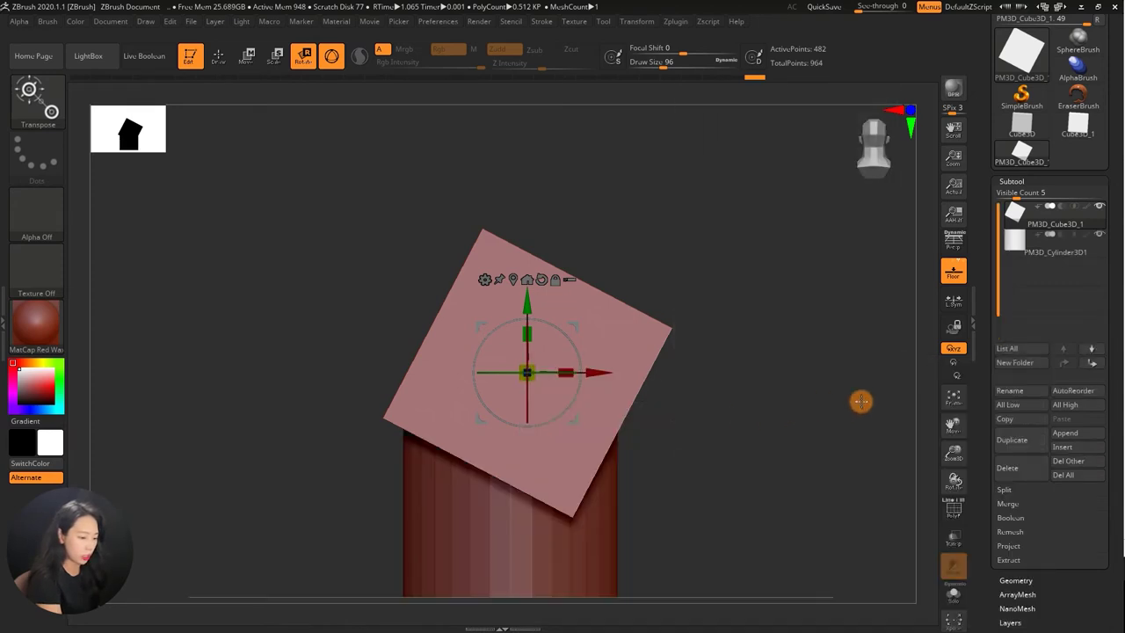
left_click(1065, 432)
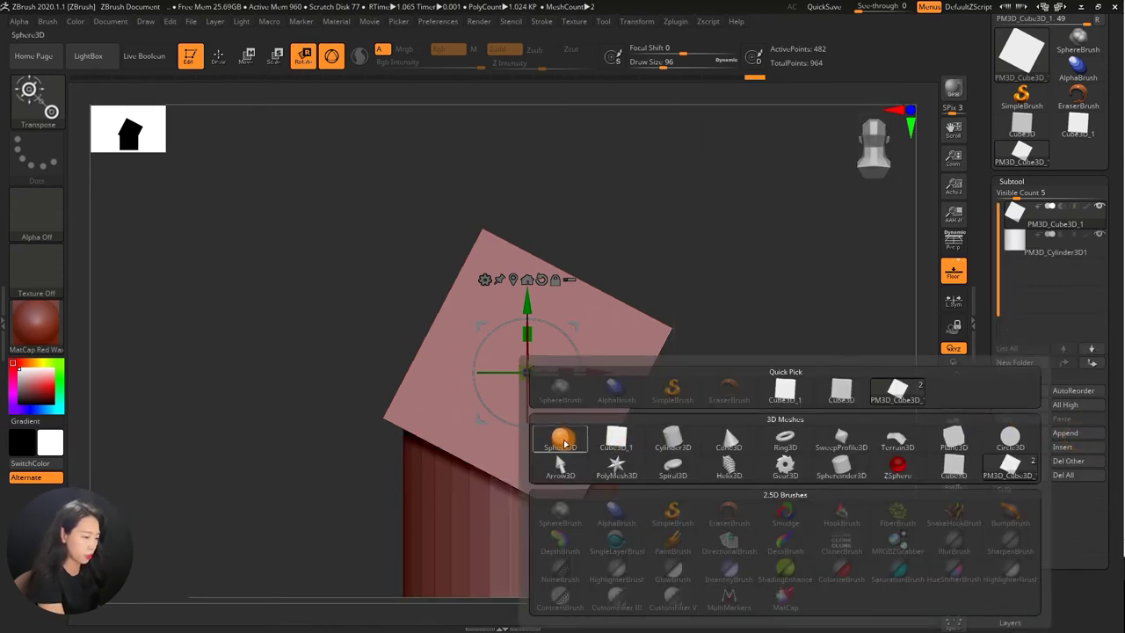
left_click(559, 438)
- Move the cube right and the cylinder left, then zoom out to frame all three
mouse_move(766, 362)
left_mouse_down("alt")
mouse_move(712, 273)
mouse_move(686, 292)
left_mouse_up("alt")
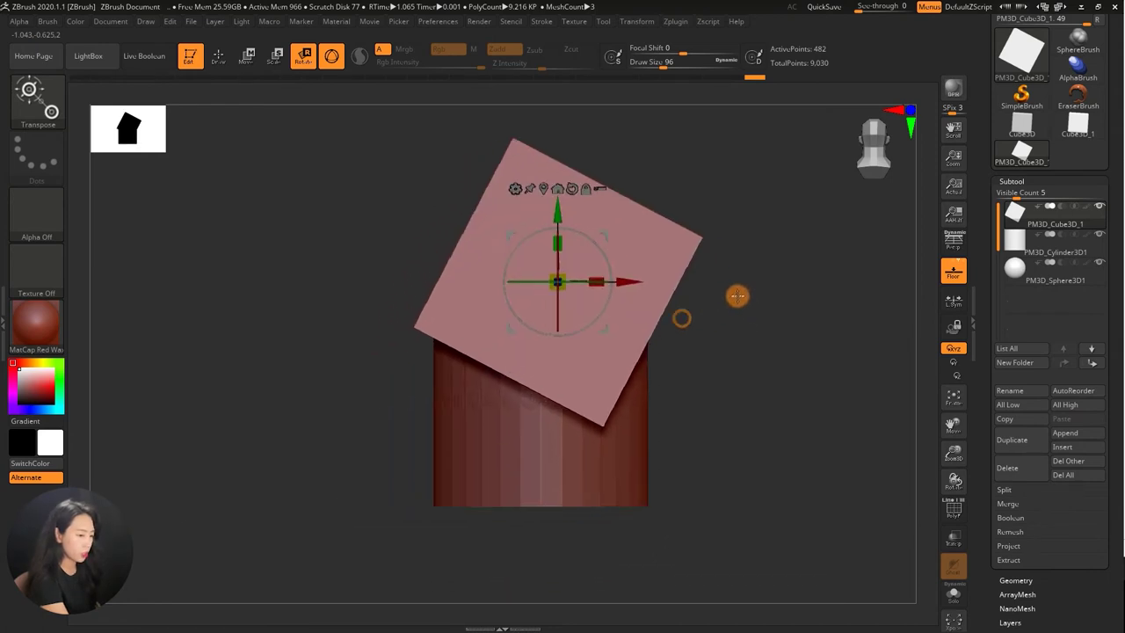
left_click_drag(869, 238, 793, 294)
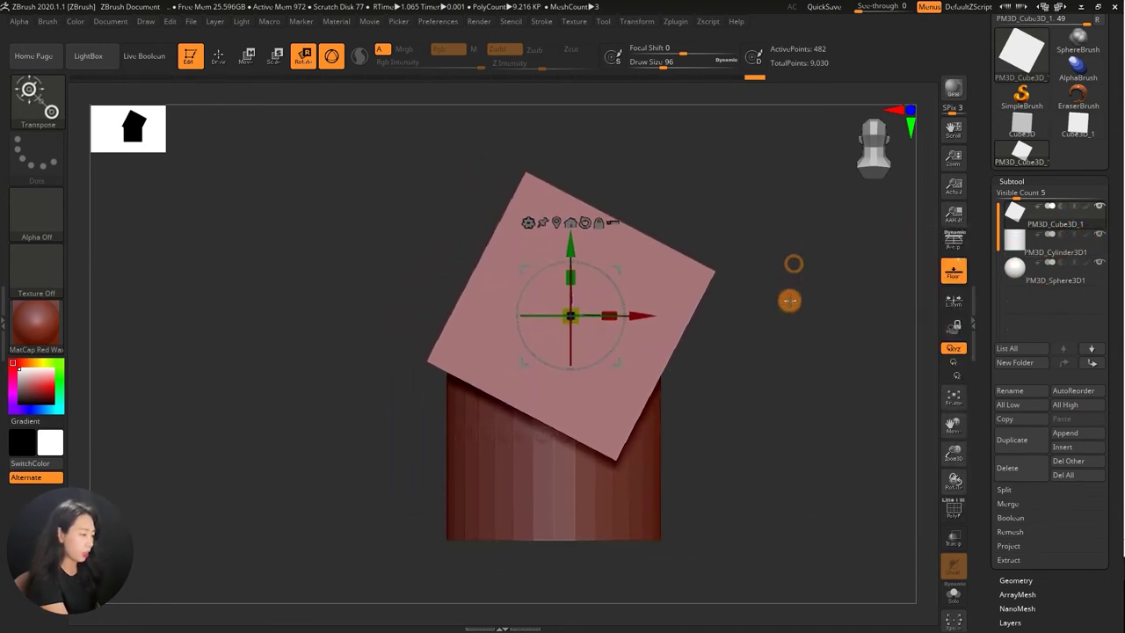
mouse_move(618, 259)
left_mouse_down()
mouse_move(701, 234)
mouse_move(803, 233)
left_mouse_up()
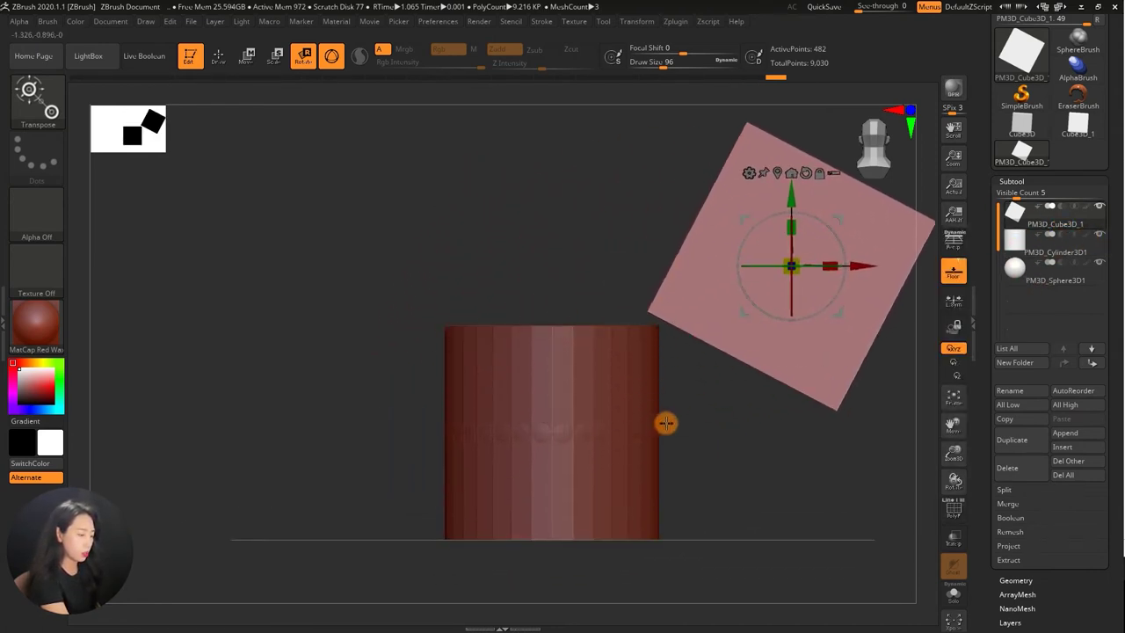
left_click(1020, 239)
left_click_drag(597, 376, 371, 308)
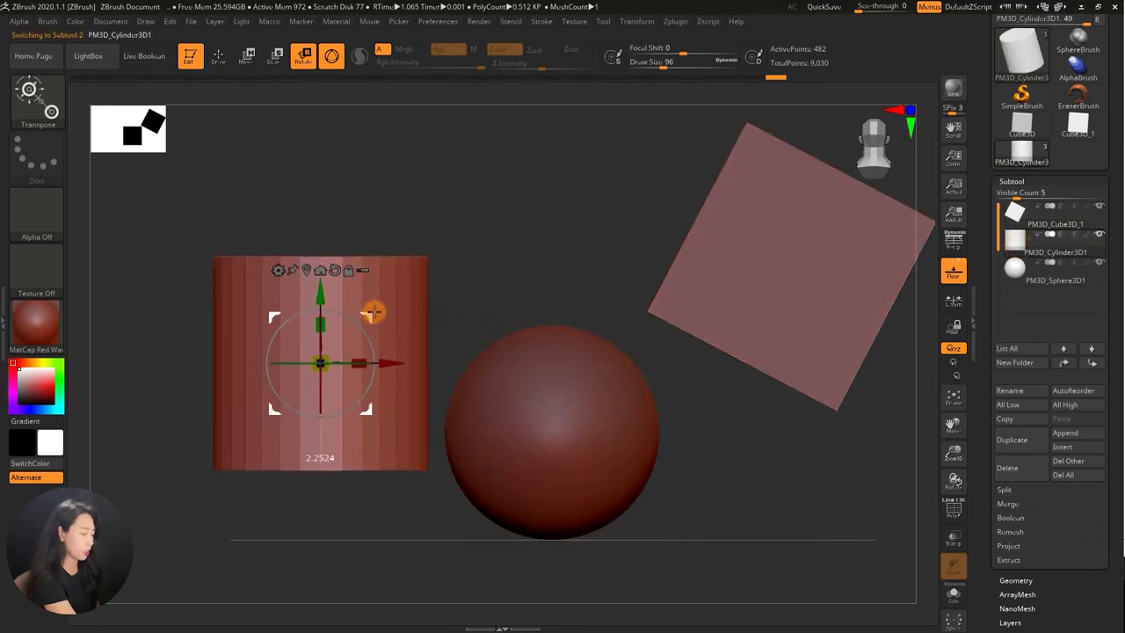
mouse_move(665, 266)
left_mouse_down("alt")
mouse_move(594, 231)
mouse_move(750, 188)
left_mouse_up("alt")
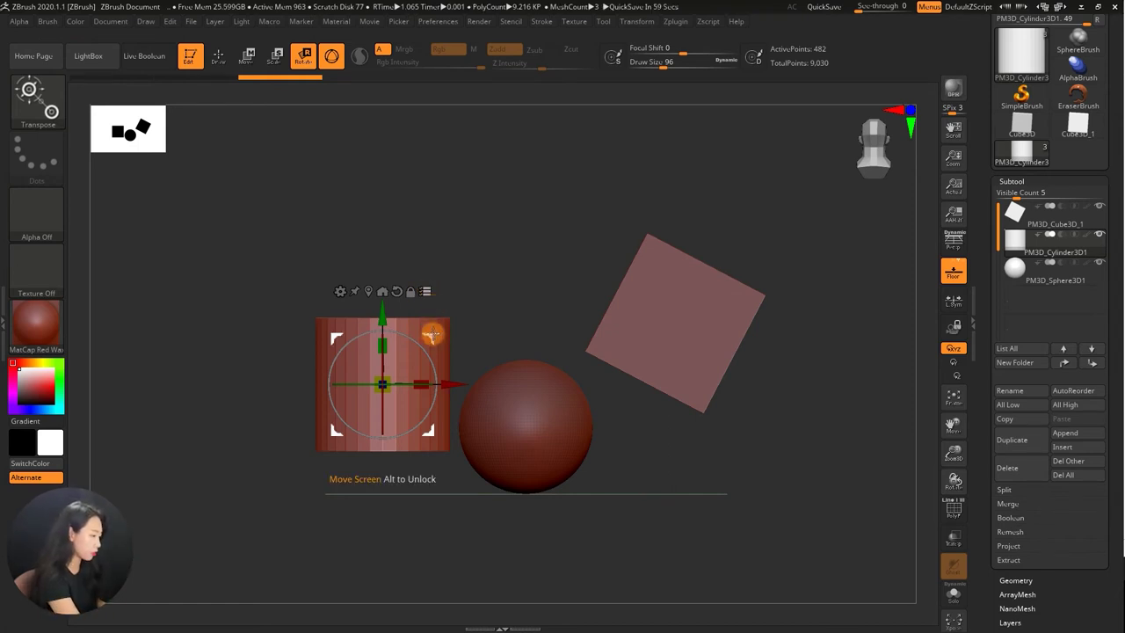
left_click_drag(428, 336, 771, 317)
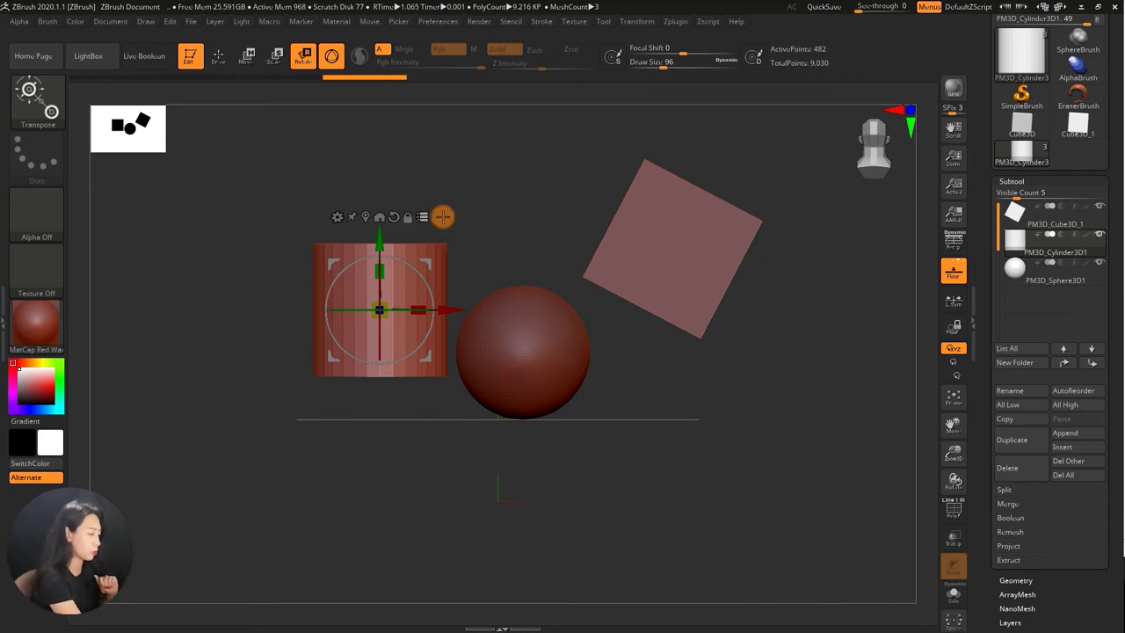
- Scale the shapes down and back up, hide the cylinder and sphere, and move the cube up-right
left_click_drag(441, 217, 481, 303)
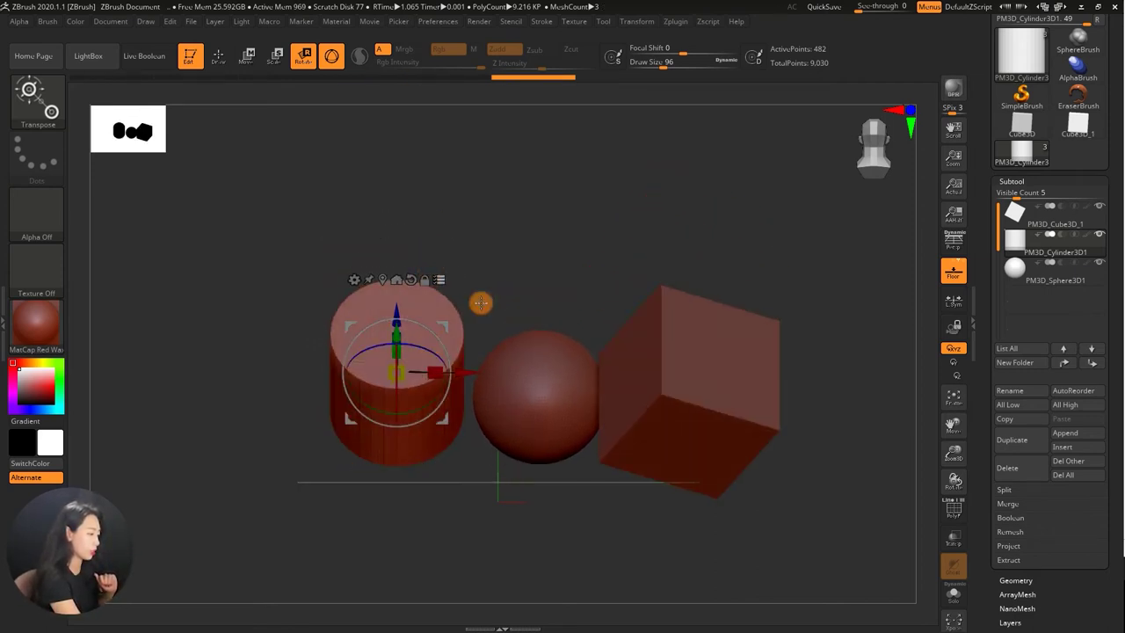
left_click_drag(397, 373, 400, 436)
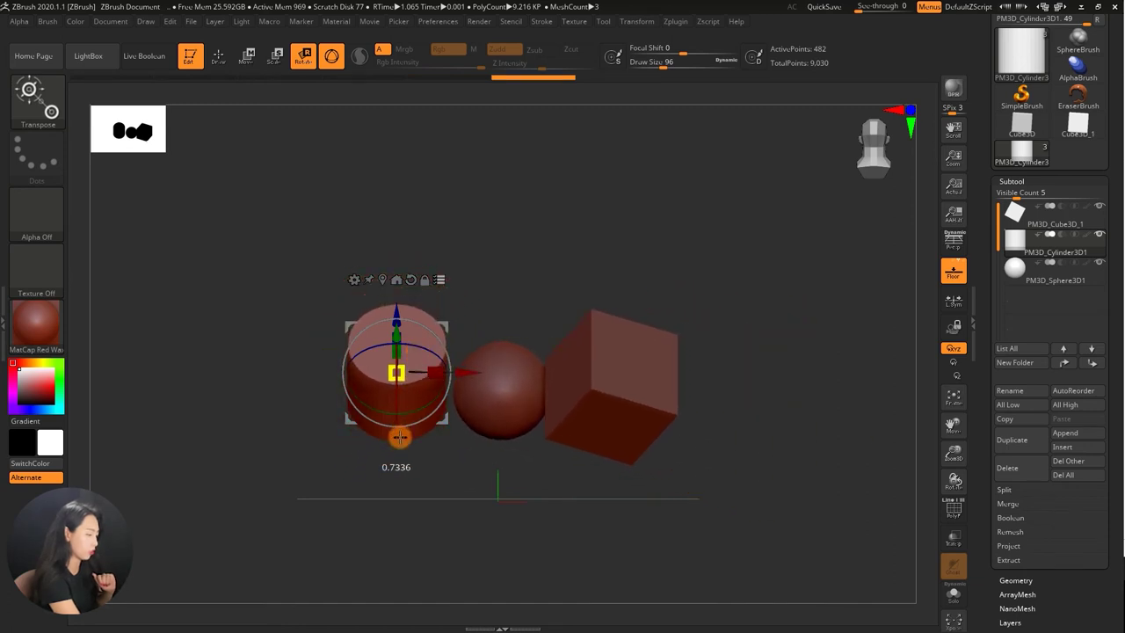
mouse_move(698, 231)
left_mouse_down("alt")
mouse_move(721, 214)
mouse_move(691, 188)
left_mouse_up("alt")
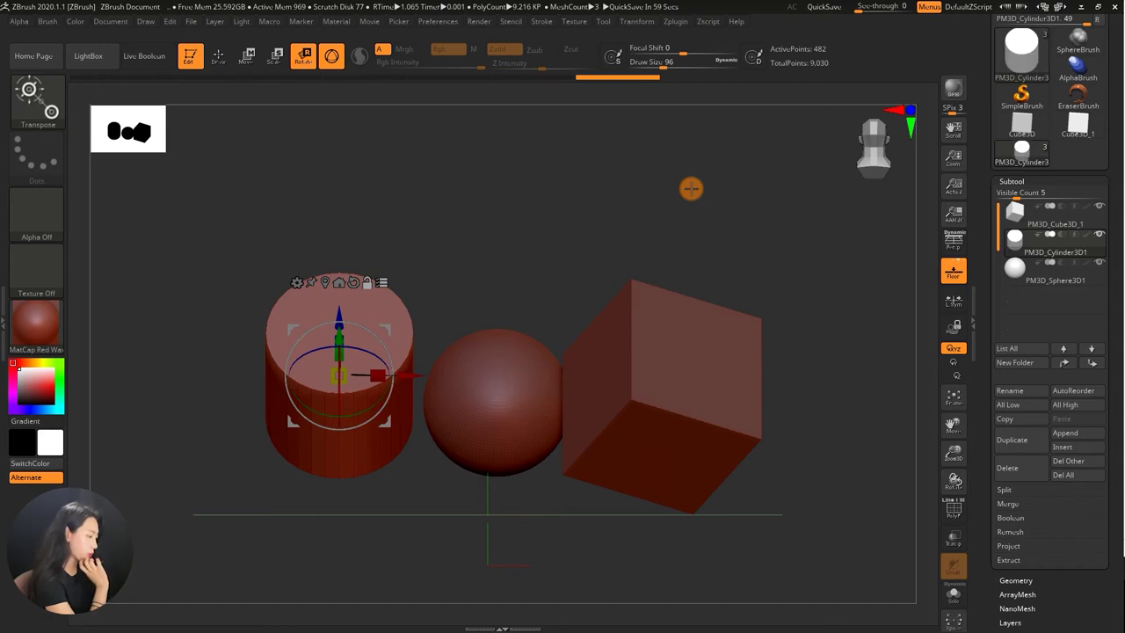
left_click(653, 311, "ctrl+shift")
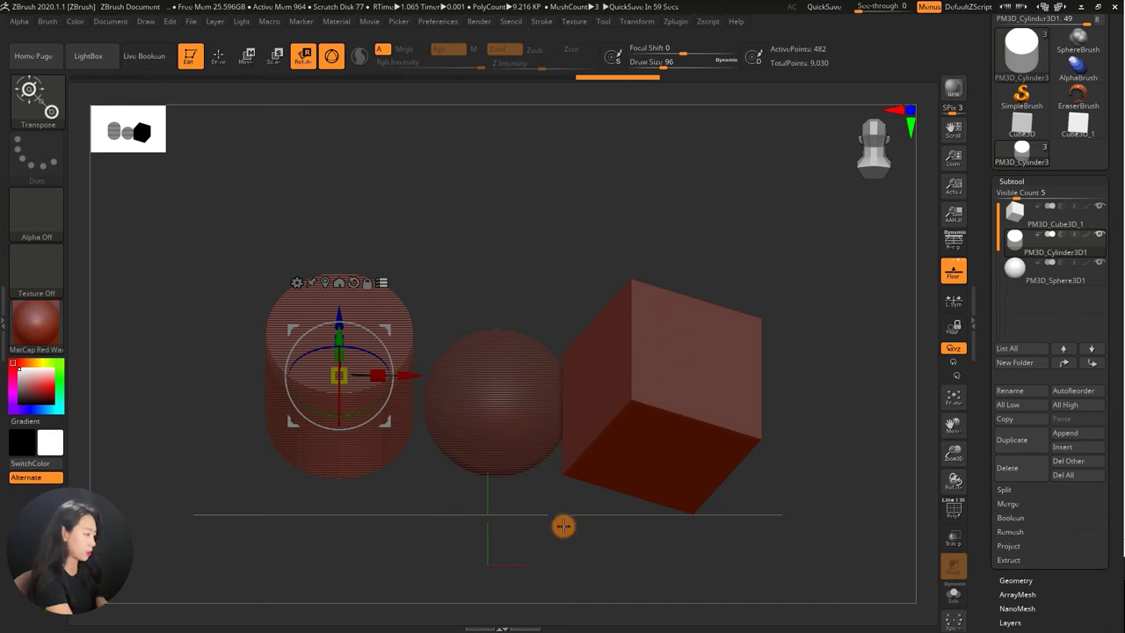
mouse_move(387, 330)
left_mouse_down()
mouse_move(443, 268)
mouse_move(312, 269)
mouse_move(326, 254)
left_mouse_up()
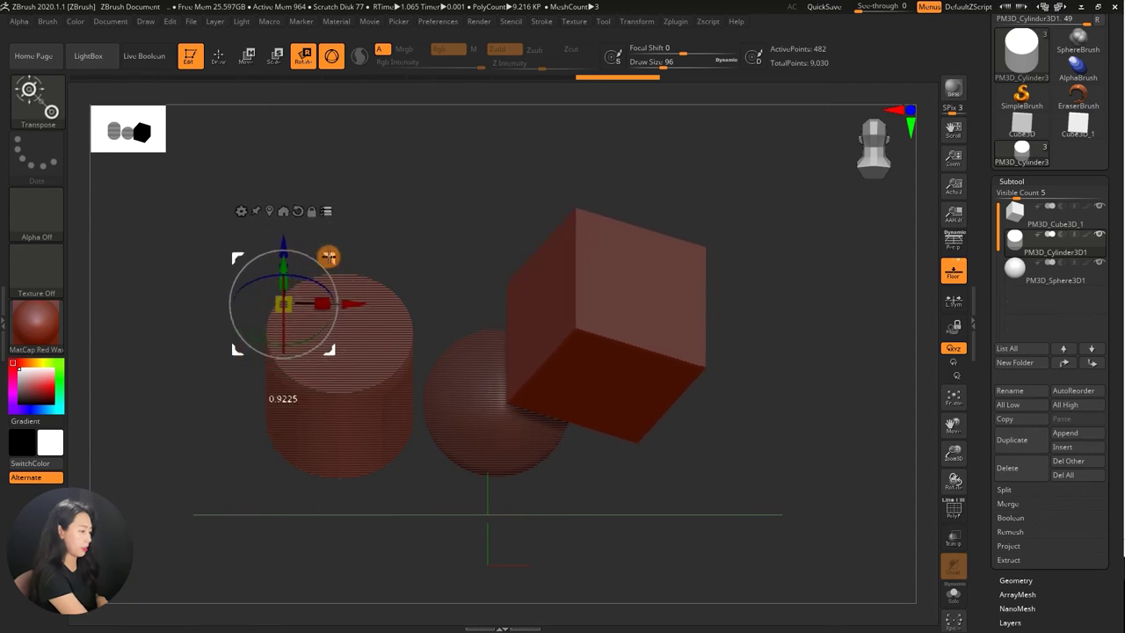
left_click(281, 234)
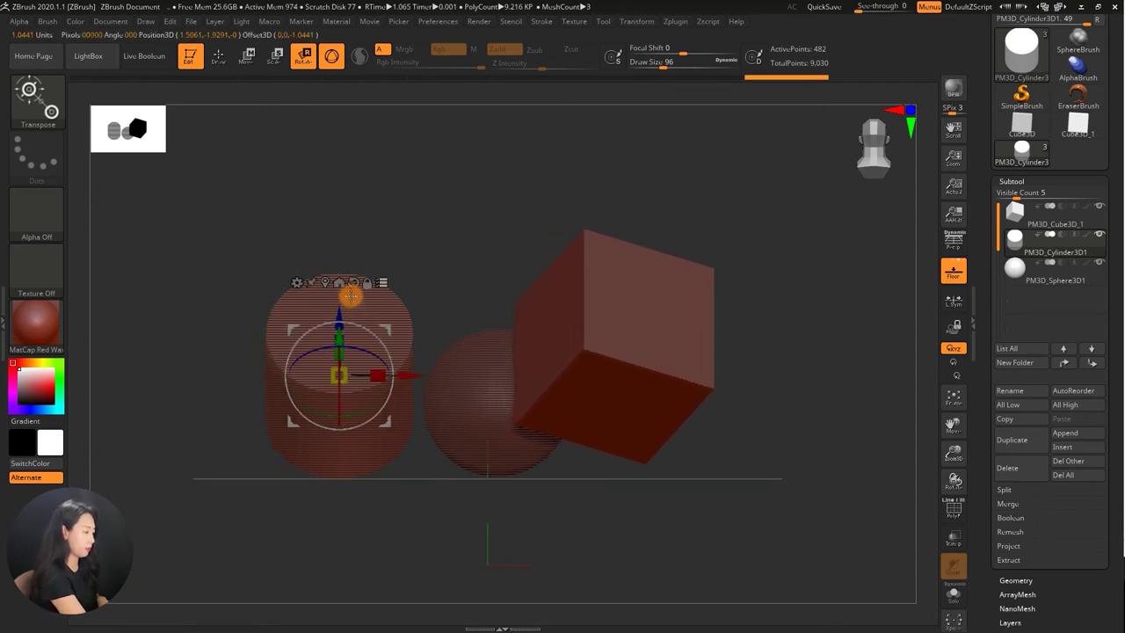
mouse_move(388, 321)
left_mouse_down()
mouse_move(468, 242)
mouse_move(548, 337)
left_mouse_up()
- Toggle Transp on and off, then Ctrl+Shift-click to show the sphere again
key("ctrl+shift")
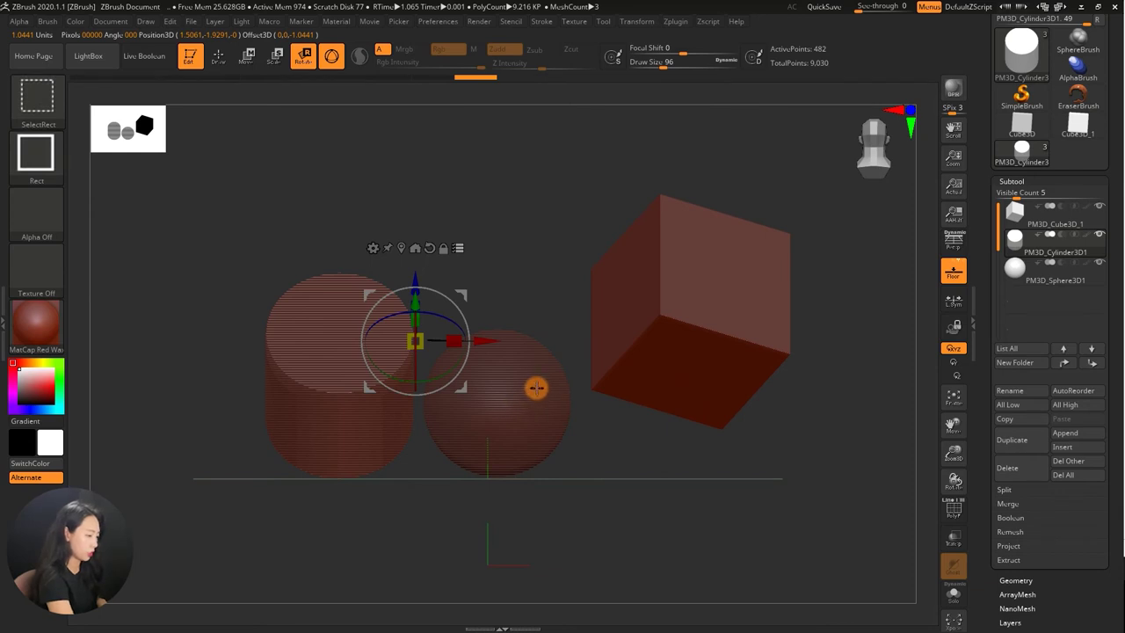
left_click(954, 543)
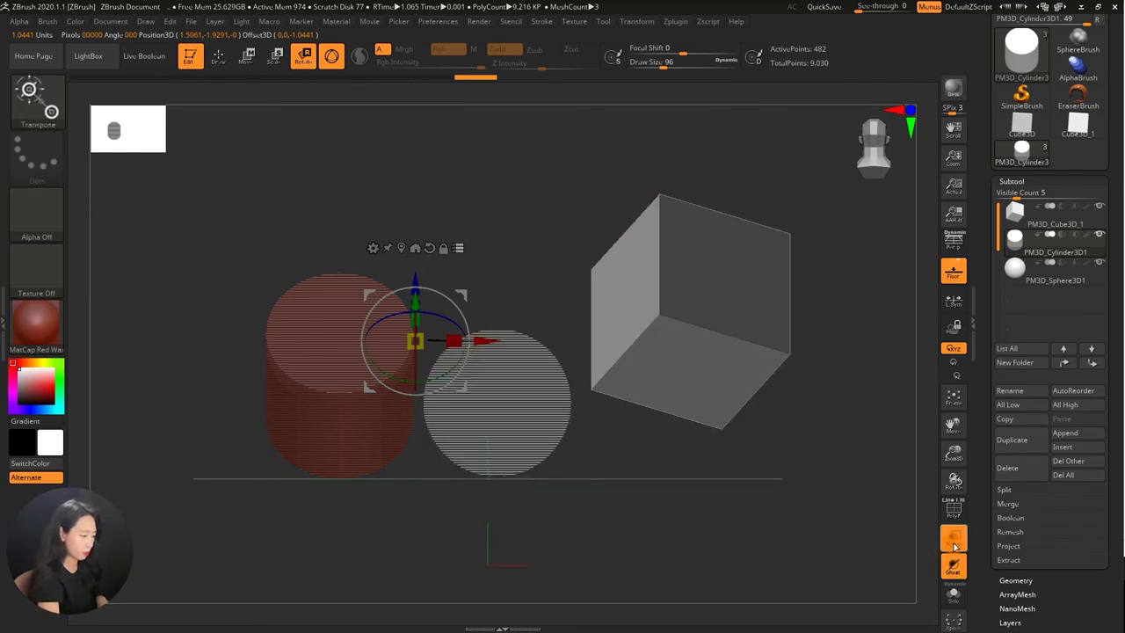
left_click(955, 543)
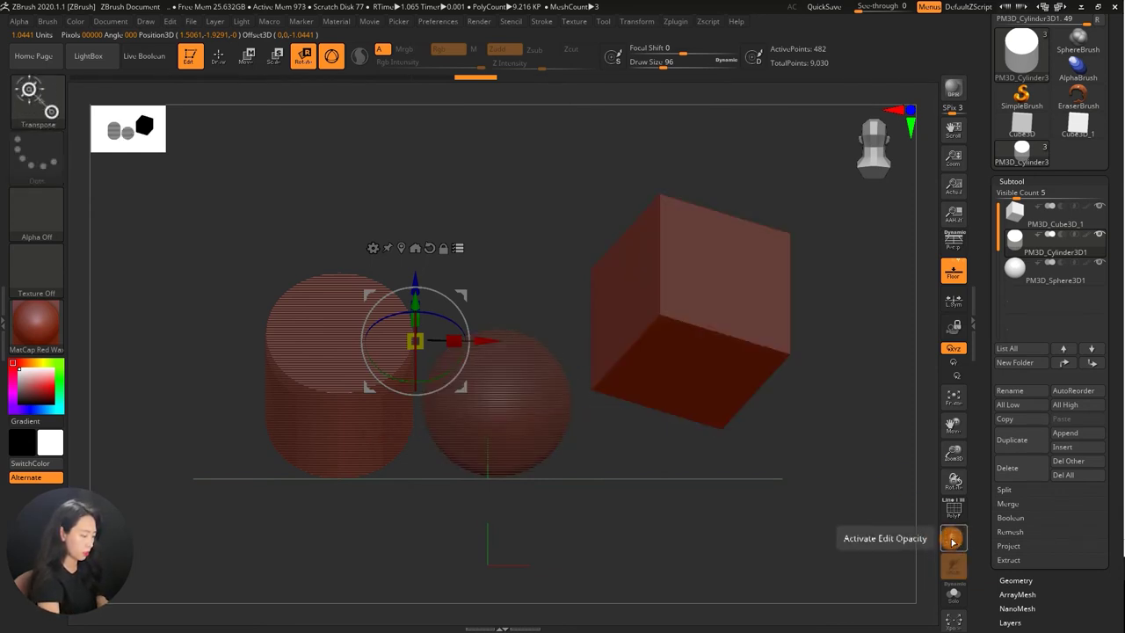
key("ctrl+shift")
left_click(515, 378, "ctrl+shift")
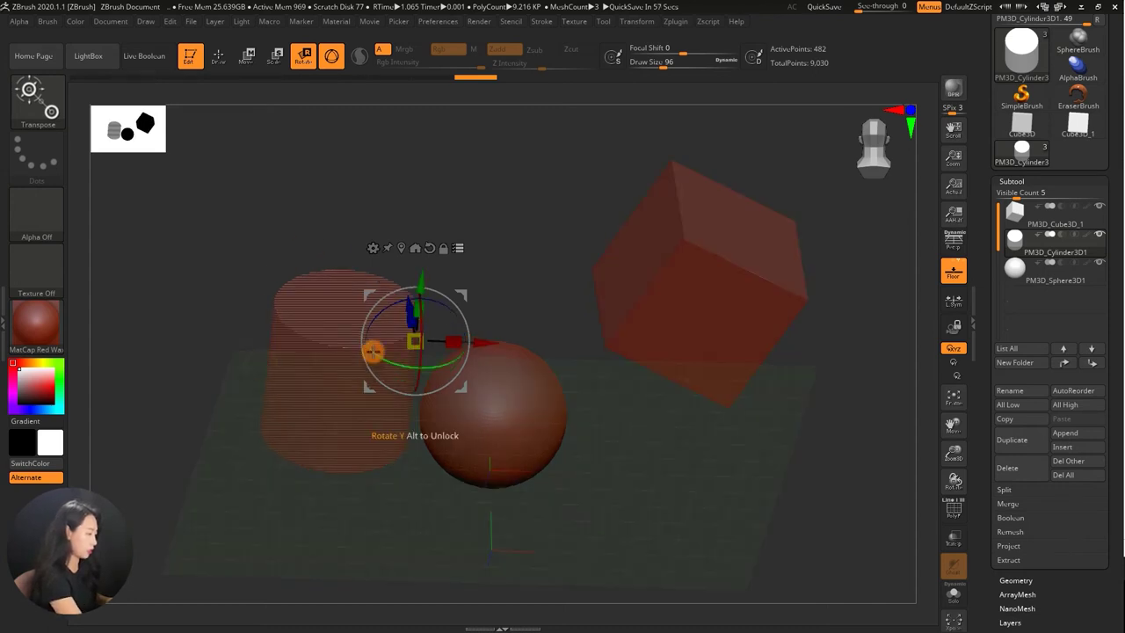
- Hide the cube and push the sphere up and right toward it
left_click_drag(538, 225, 467, 276)
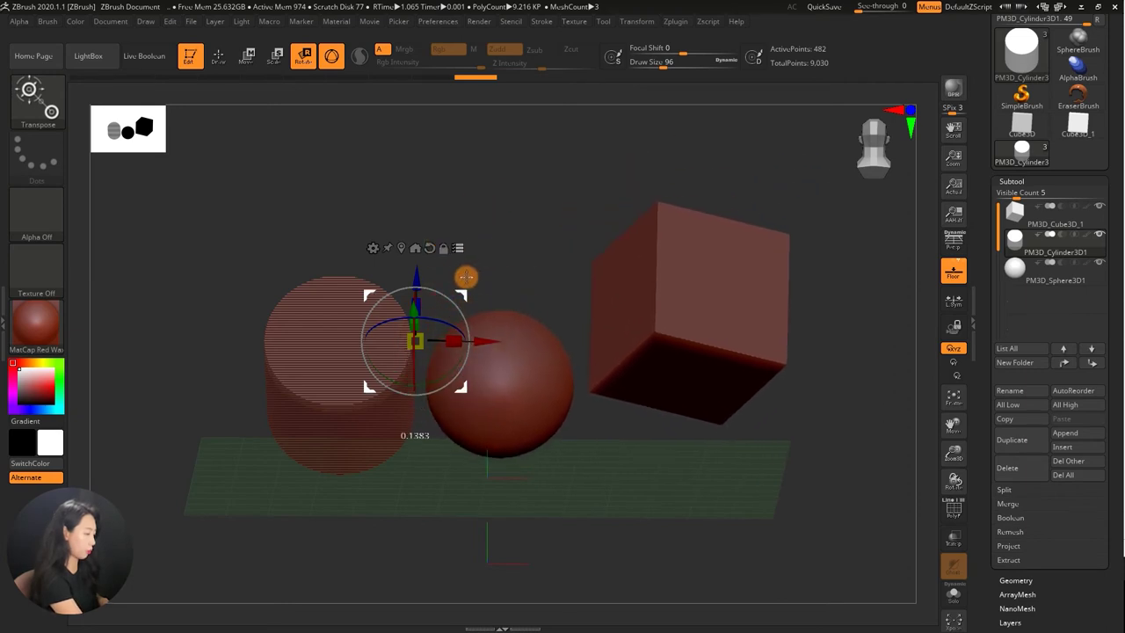
key("ctrl+shift")
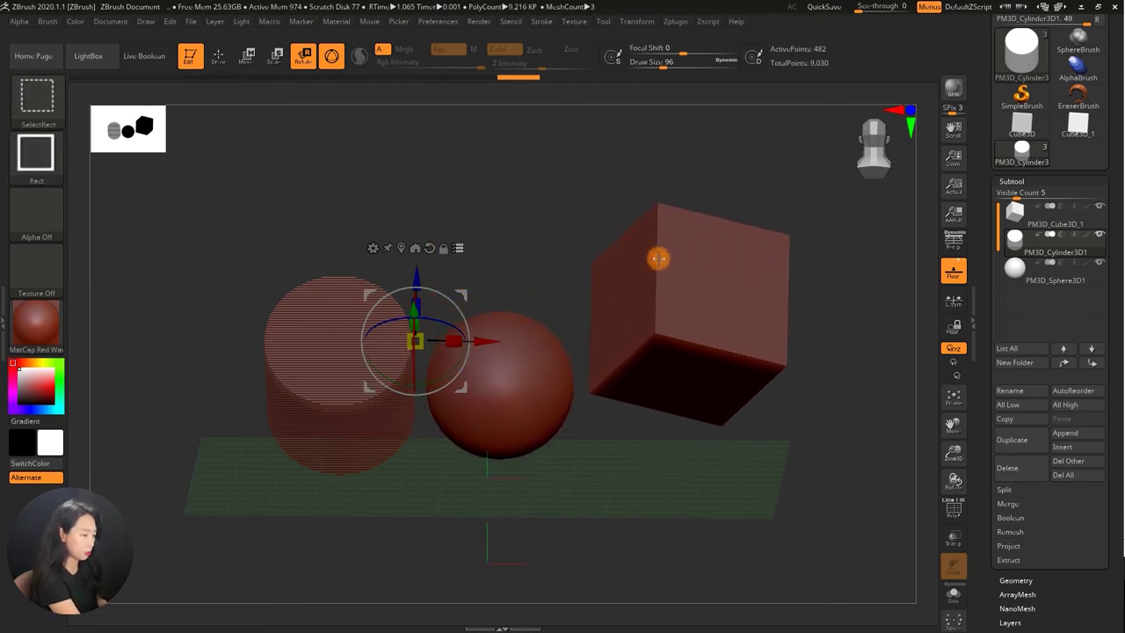
left_click(659, 254, "ctrl+shift")
mouse_move(463, 293)
left_mouse_down()
mouse_move(460, 251)
mouse_move(445, 322)
mouse_move(510, 255)
left_mouse_up()
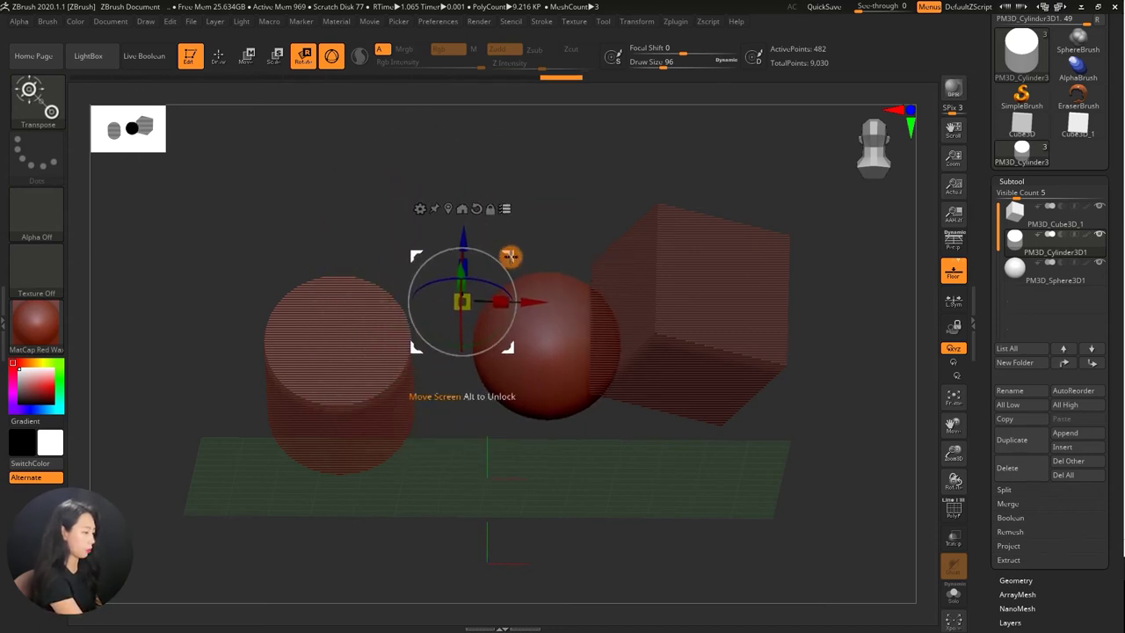
- Show all shapes again and move the cube down-left in front of the cylinder and sphere
key("ctrl+shift")
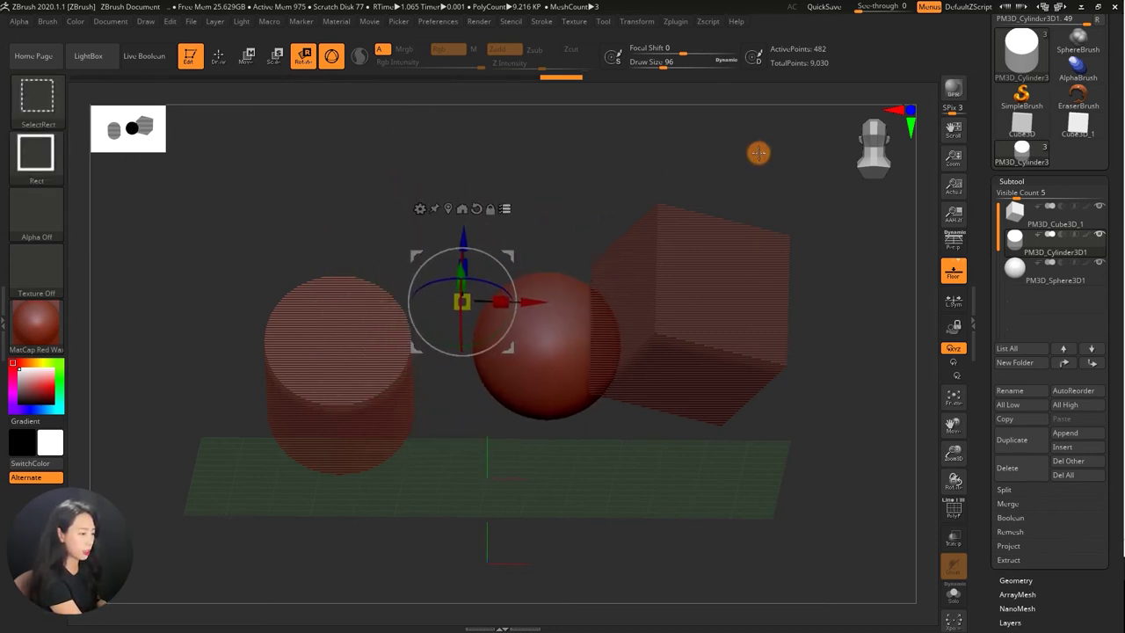
left_click(757, 153, "ctrl+shift")
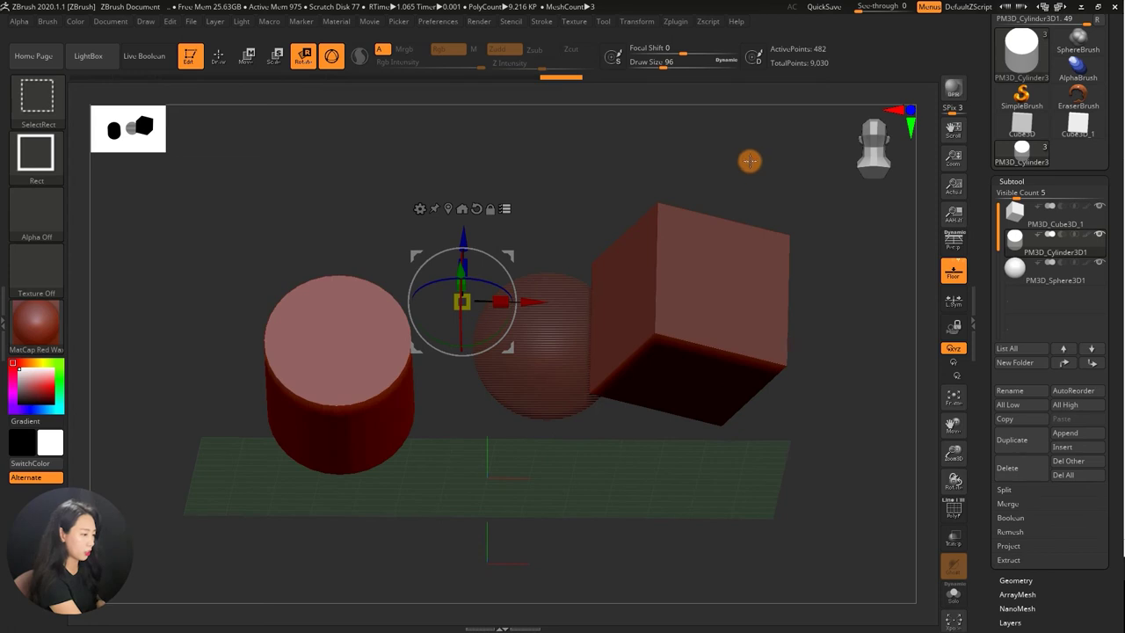
left_click(749, 160, "ctrl+shift")
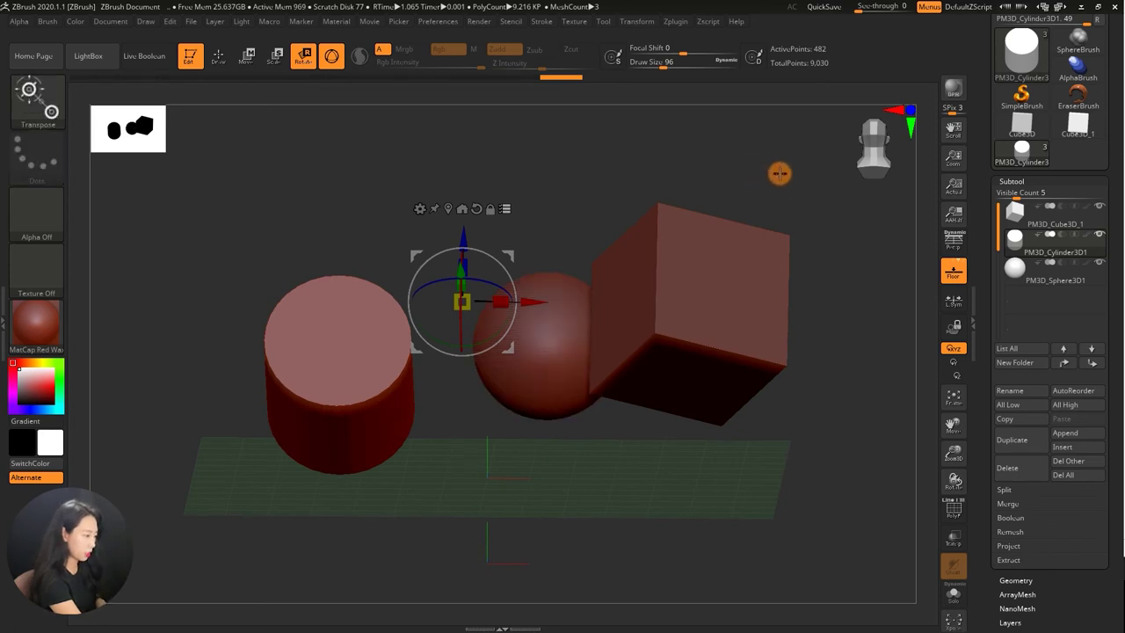
mouse_move(820, 178)
left_mouse_down()
mouse_move(630, 170)
mouse_move(535, 226)
left_mouse_up()
mouse_move(503, 274)
left_mouse_down()
mouse_move(524, 291)
mouse_move(528, 206)
mouse_move(557, 181)
left_mouse_up()
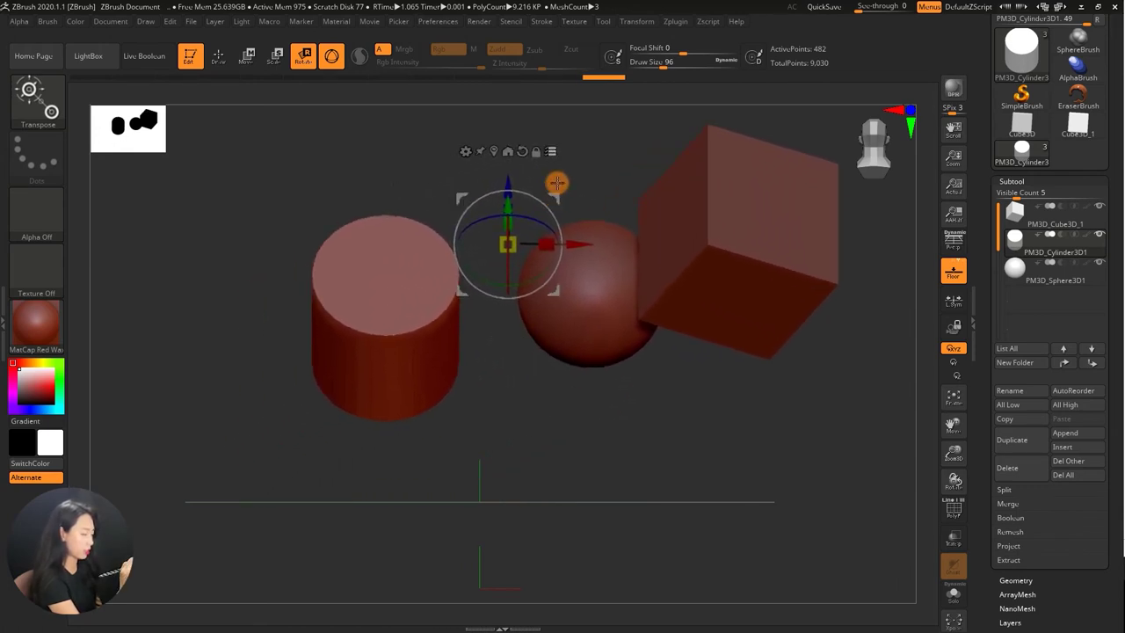
left_click_drag(869, 238, 754, 268)
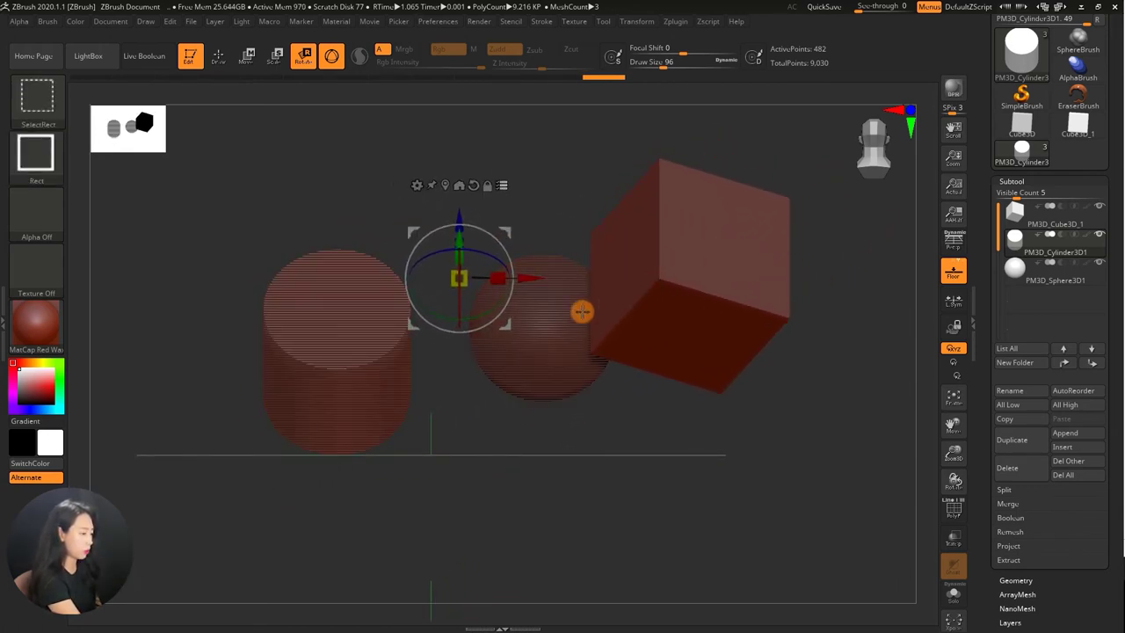
mouse_move(504, 227)
left_mouse_down()
mouse_move(352, 327)
mouse_move(309, 272)
mouse_move(606, 201)
left_mouse_up()
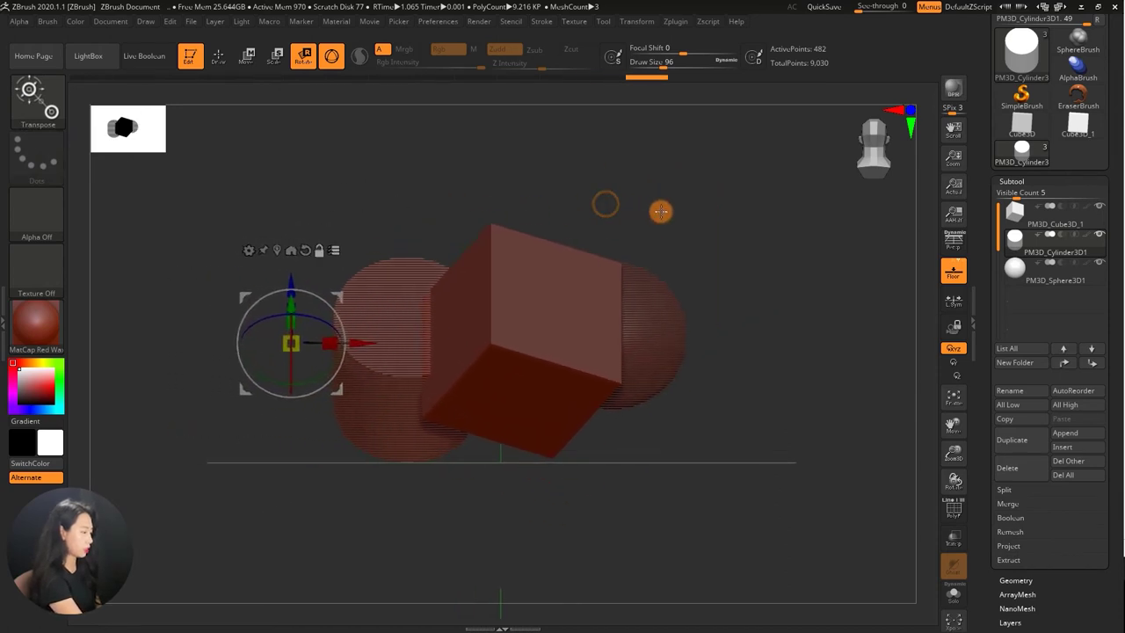
key("ctrl+shift")
- Hide the cube so only the cylinder and sphere show, and orbit to inspect them
left_click(553, 170, "ctrl+shift")
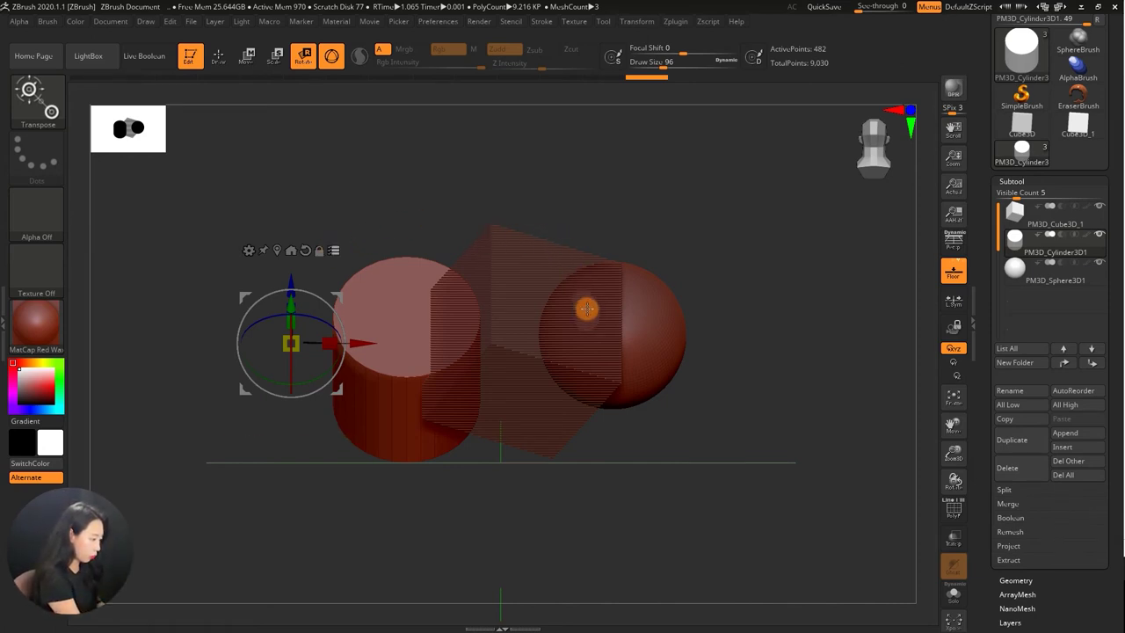
left_click_drag(673, 357, 713, 369)
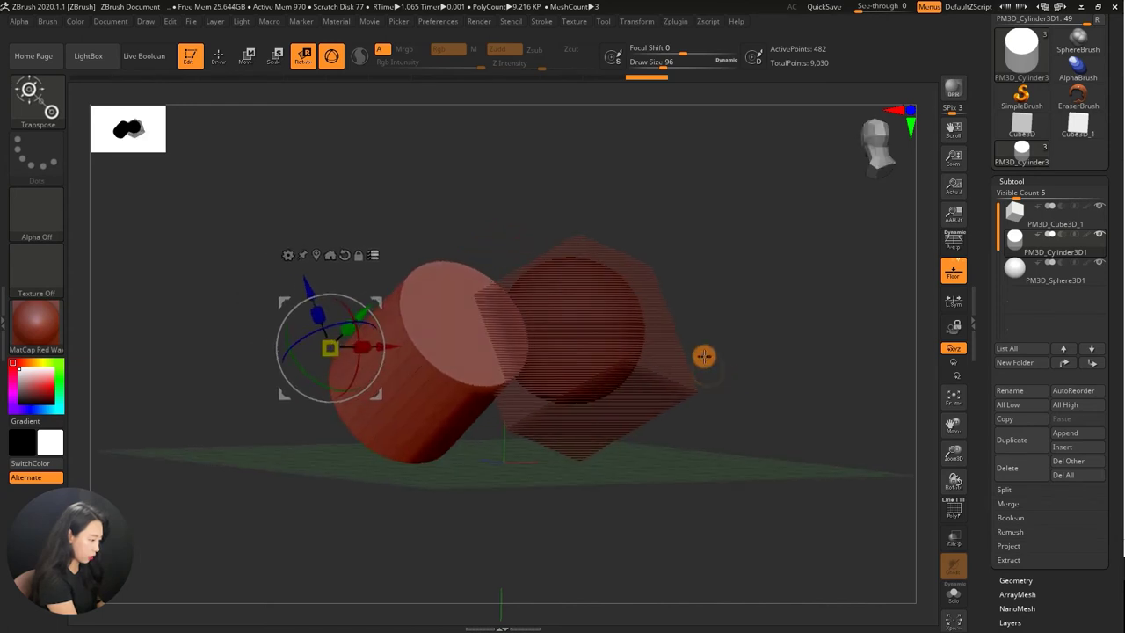
mouse_move(719, 305)
left_mouse_down()
mouse_move(700, 296)
mouse_move(723, 294)
mouse_move(630, 182)
left_mouse_up()
- Show the cube again with the other shapes and centre the gizmo on the cylinder
left_click(383, 251)
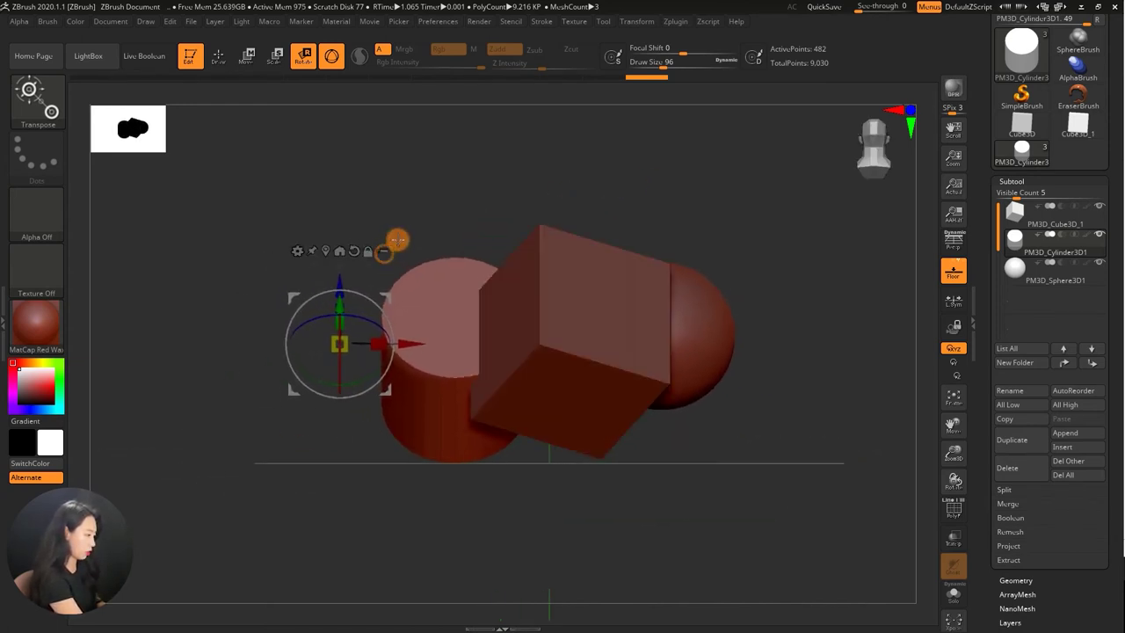
left_click_drag(736, 181, 642, 173, "alt")
mouse_move(569, 185)
left_mouse_down()
mouse_move(700, 181)
mouse_move(671, 186)
mouse_move(675, 175)
left_mouse_up()
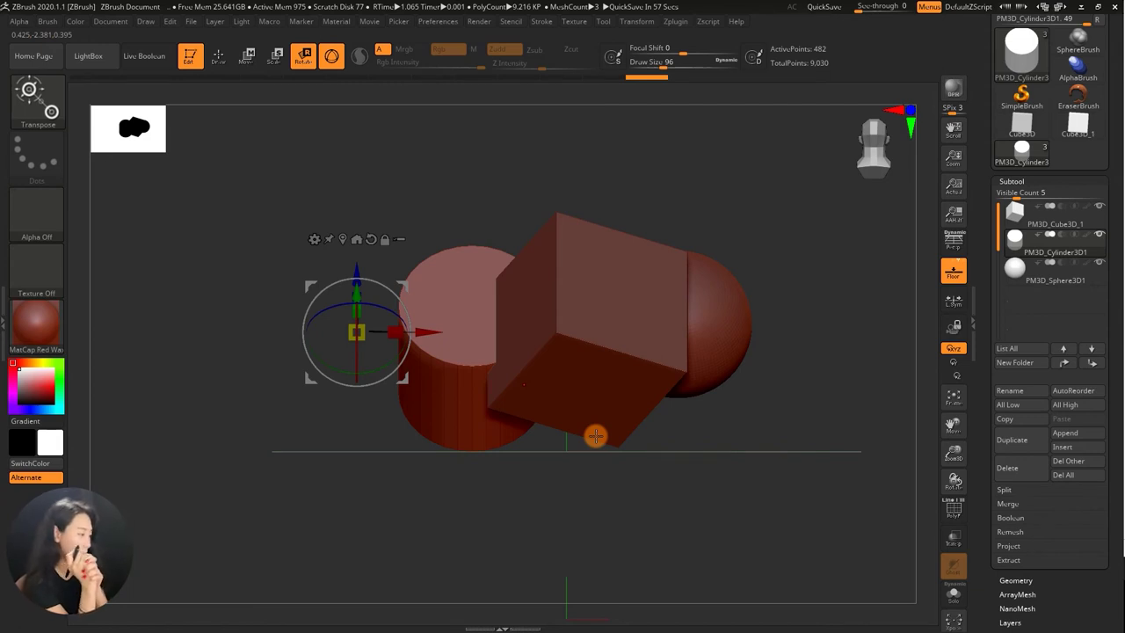
left_click(342, 239)
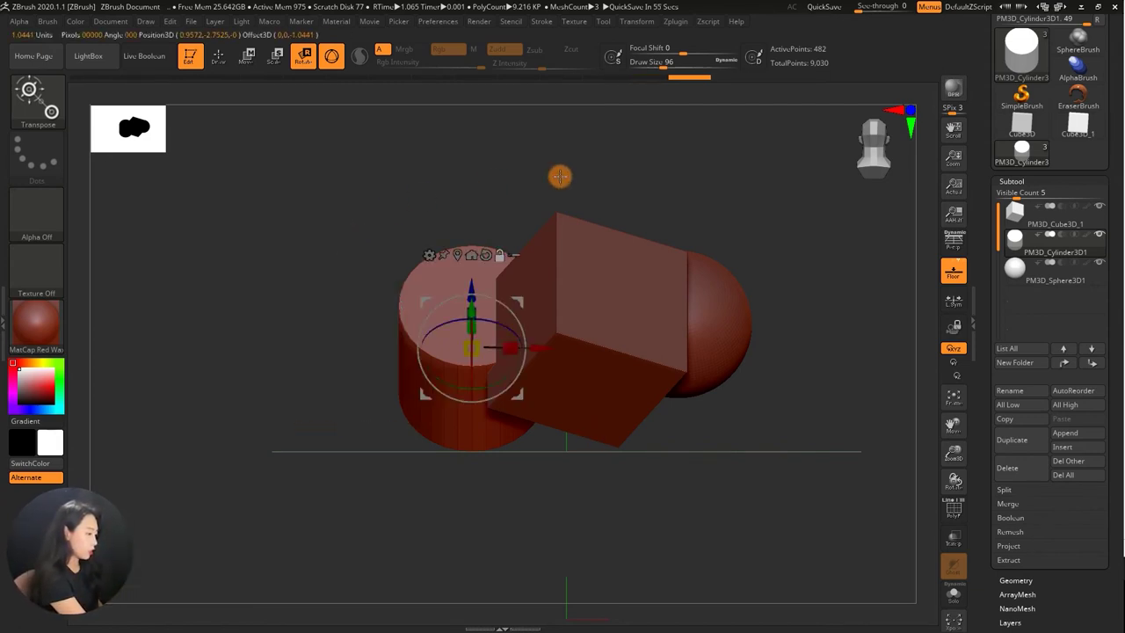
- Scale the cylinder with the gizmo's yellow box, then draw a transpose line up-right from its centre
mouse_move(511, 215)
left_mouse_down()
mouse_move(665, 196)
mouse_move(582, 203)
mouse_move(597, 193)
mouse_move(721, 188)
mouse_move(666, 231)
mouse_move(682, 234)
mouse_move(660, 241)
mouse_move(705, 244)
mouse_move(675, 227)
left_mouse_up()
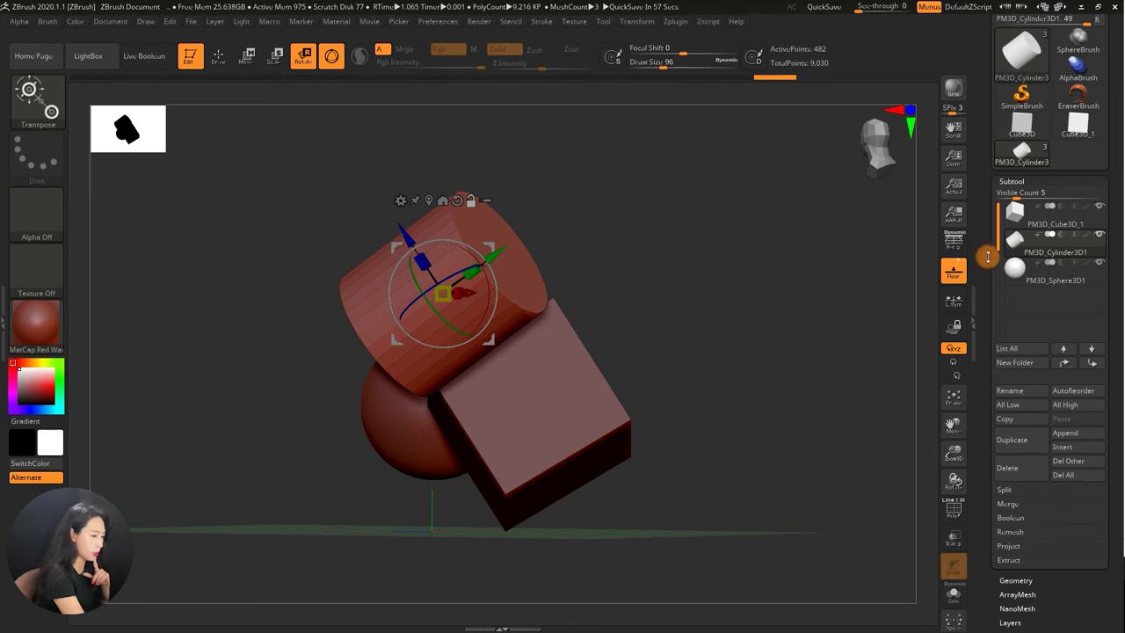
mouse_move(441, 294)
left_mouse_down()
mouse_move(487, 241)
mouse_move(442, 294)
left_mouse_up()
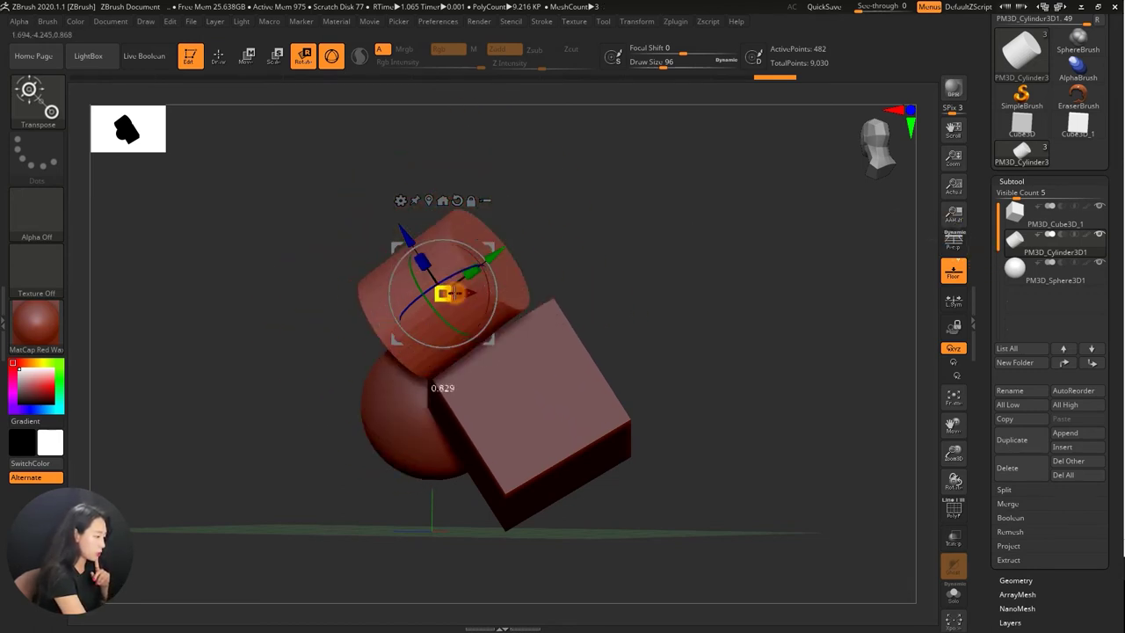
left_click(331, 55)
left_click_drag(477, 292, 629, 193)
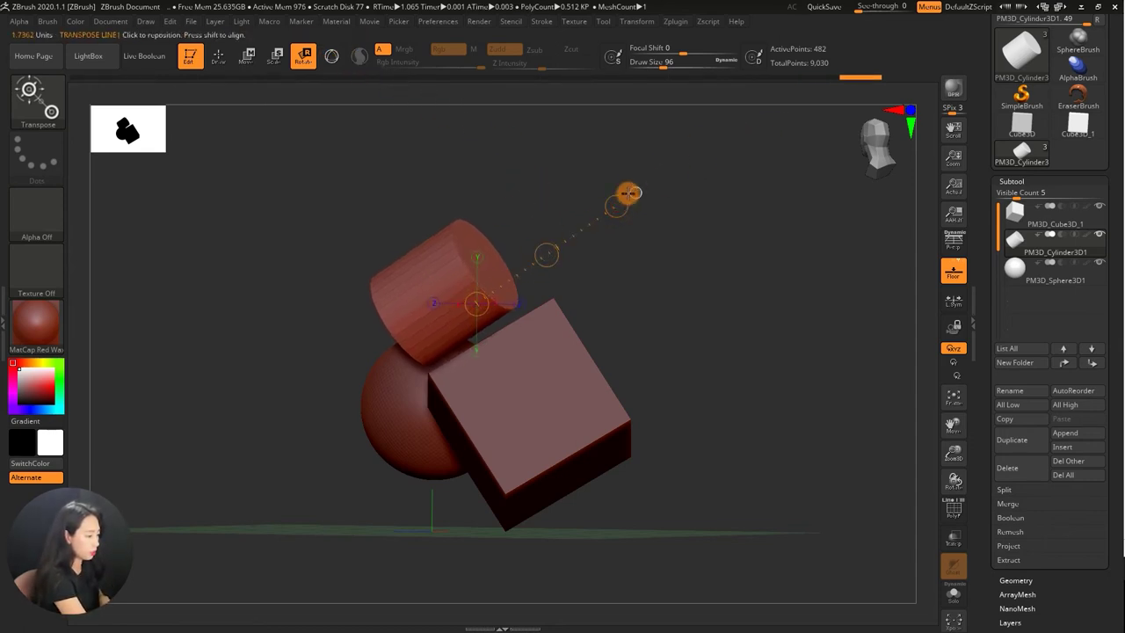
- Enlarge the cylinder along the transpose line in Scale mode and scroll the Tool palette to Geometry
key("w")
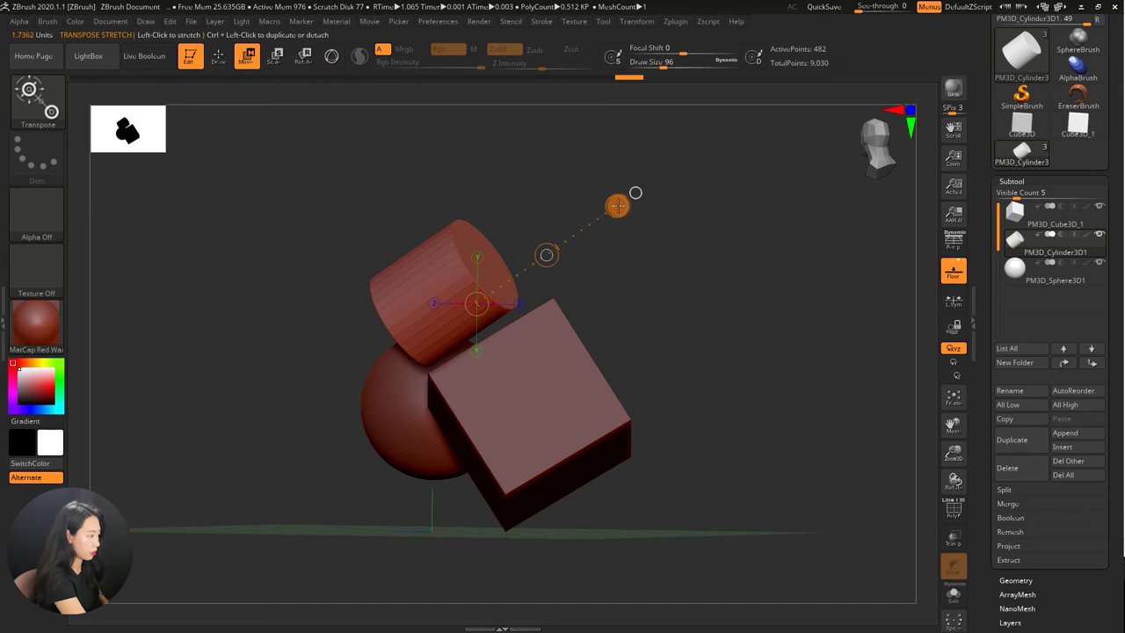
key("e")
mouse_move(615, 206)
left_mouse_down()
mouse_move(785, 106)
mouse_move(542, 250)
mouse_move(715, 166)
mouse_move(522, 259)
mouse_move(717, 153)
left_mouse_up()
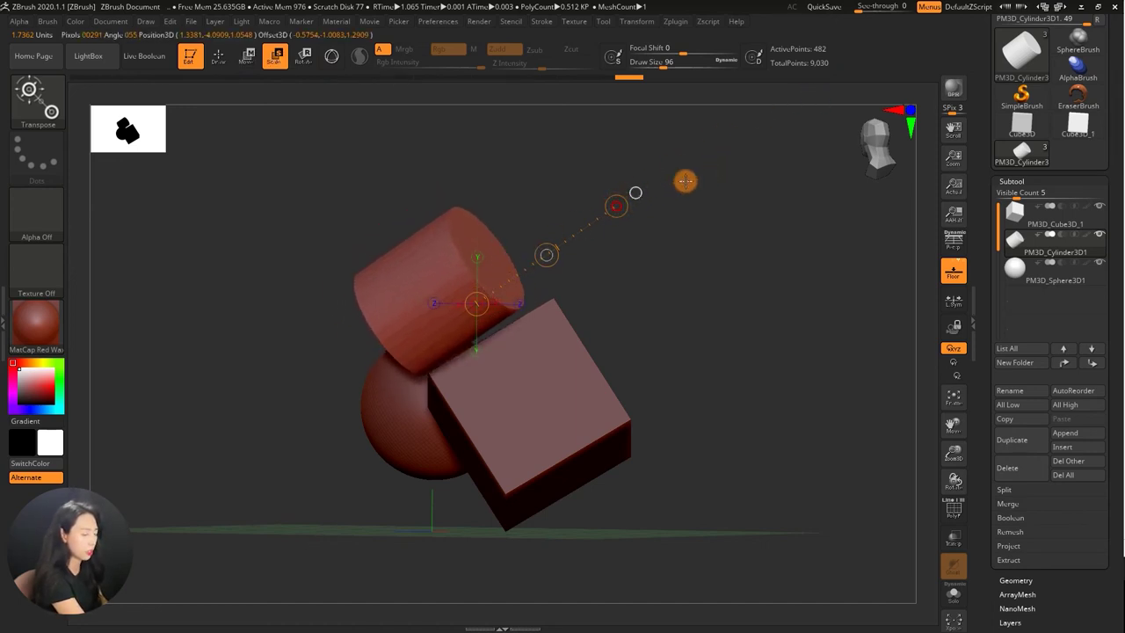
left_click_drag(979, 224, 990, 89)
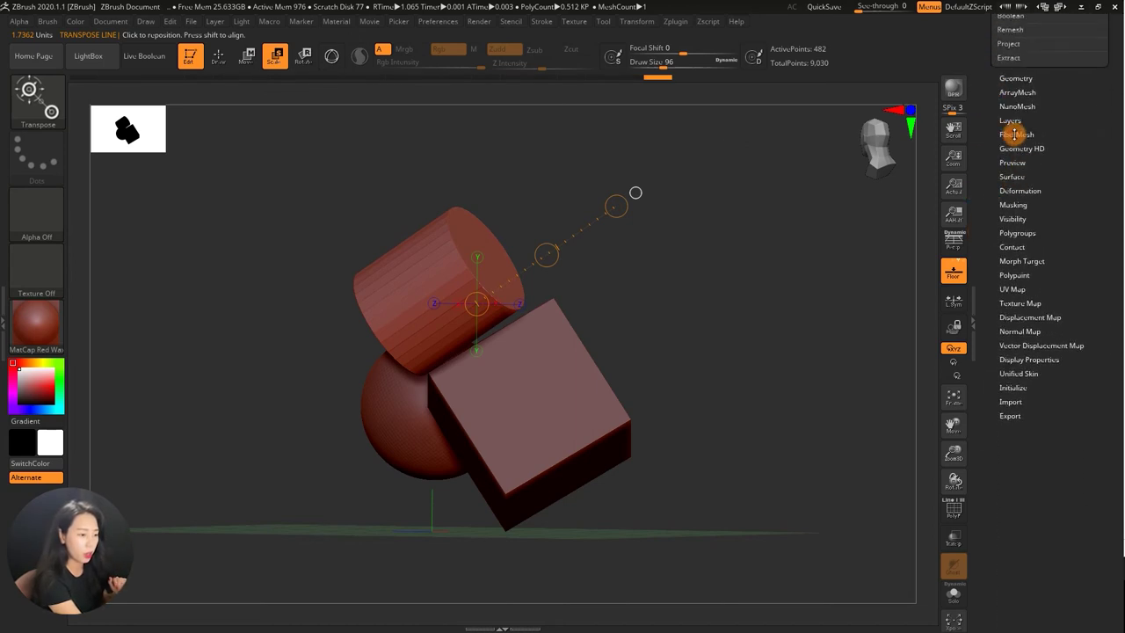
- Enlarge the cylinder with the Size slider in Tool > Deformation
left_click(1019, 190)
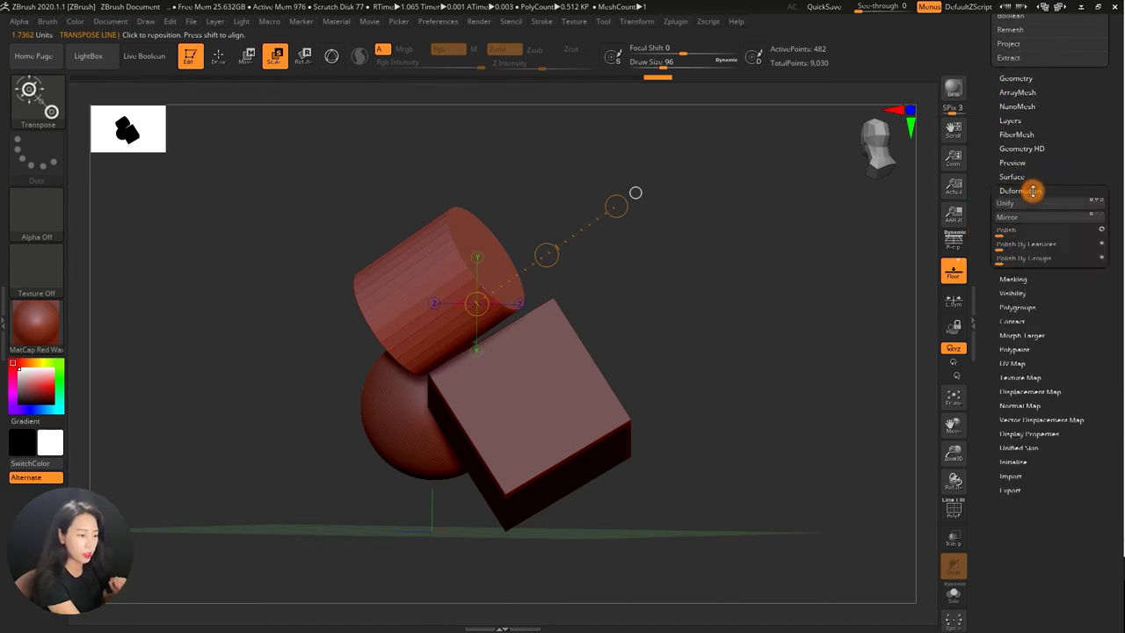
left_click_drag(1085, 161, 1096, 94)
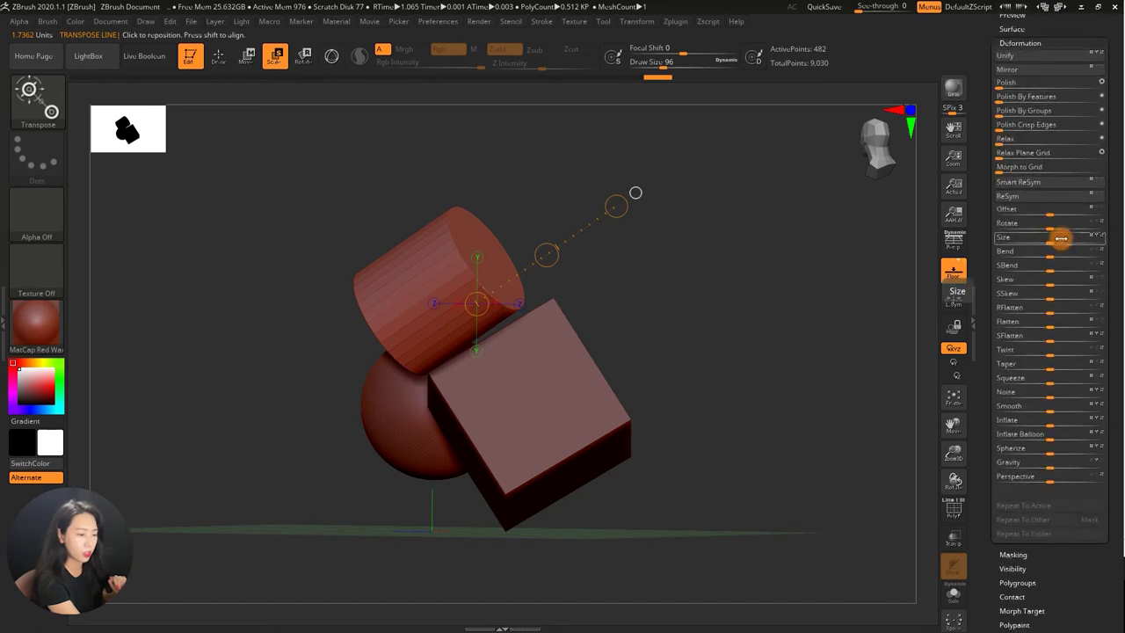
mouse_move(1060, 237)
left_mouse_down()
mouse_move(1049, 242)
mouse_move(1066, 223)
mouse_move(1055, 229)
left_mouse_up()
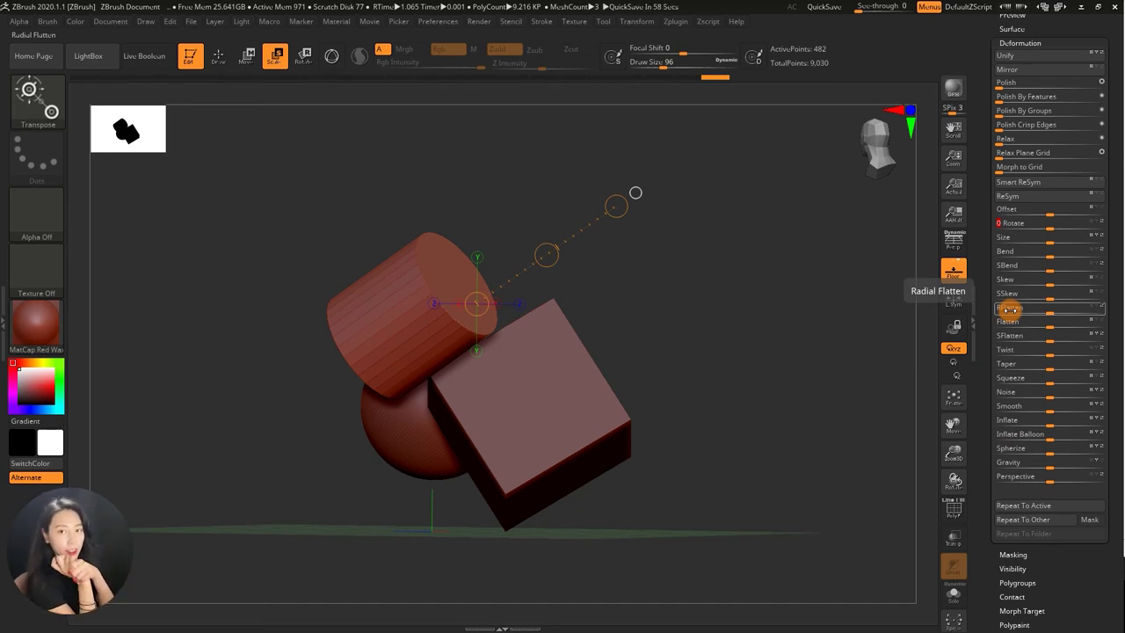
scroll(1105, 149, "up", 2)
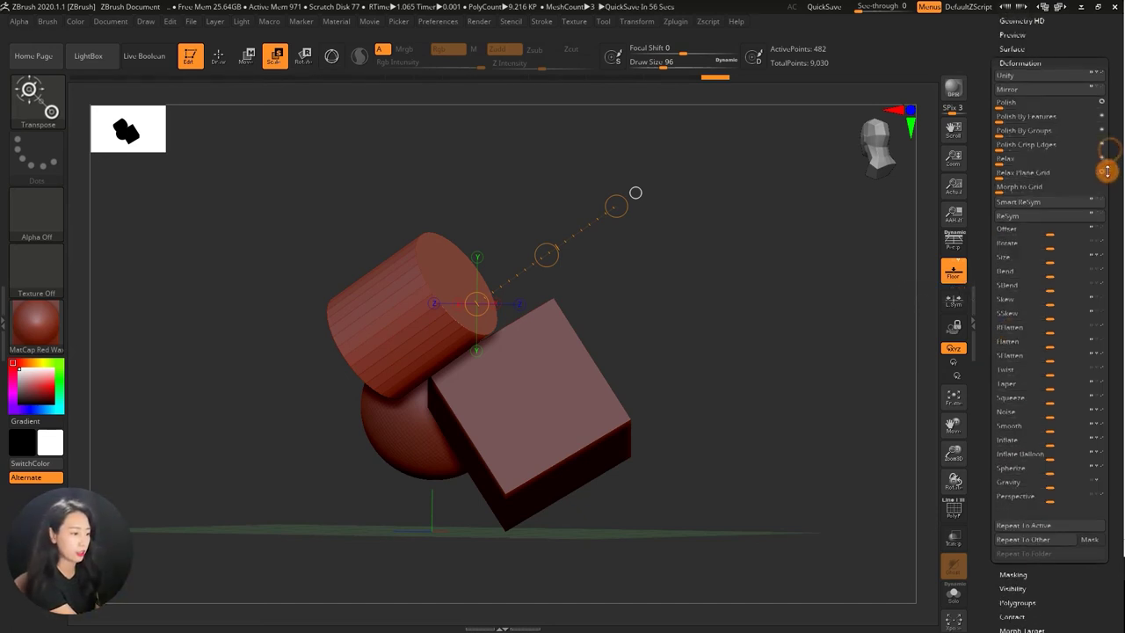
- Face the scene from the front and draw a horizontal Move action line across the cylinder's top
left_click_drag(661, 223, 679, 218)
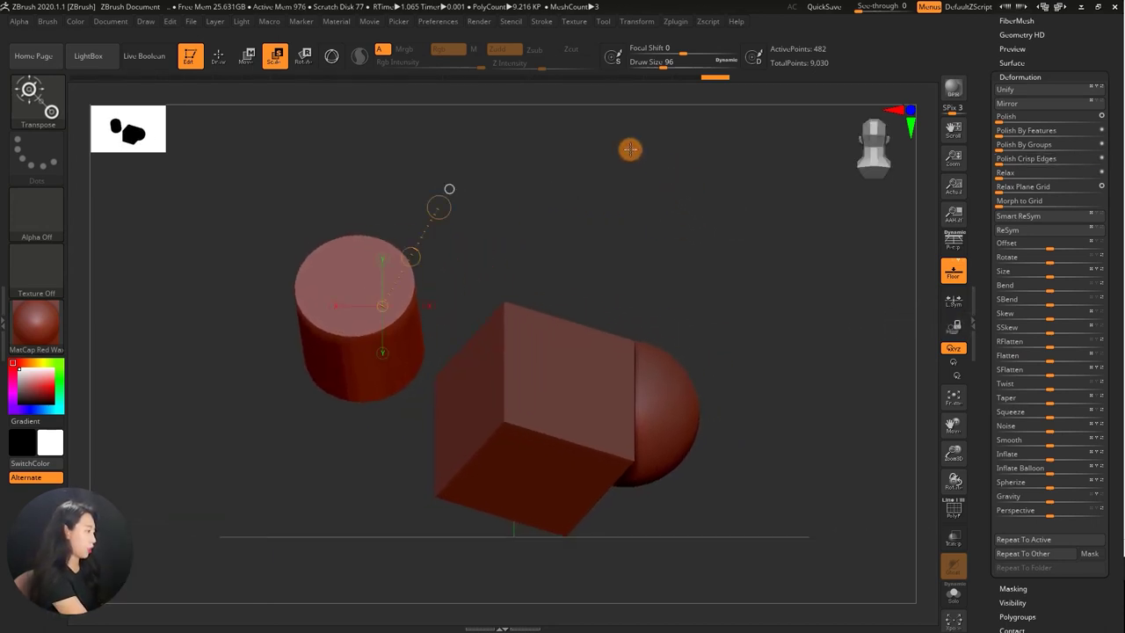
left_click(250, 60)
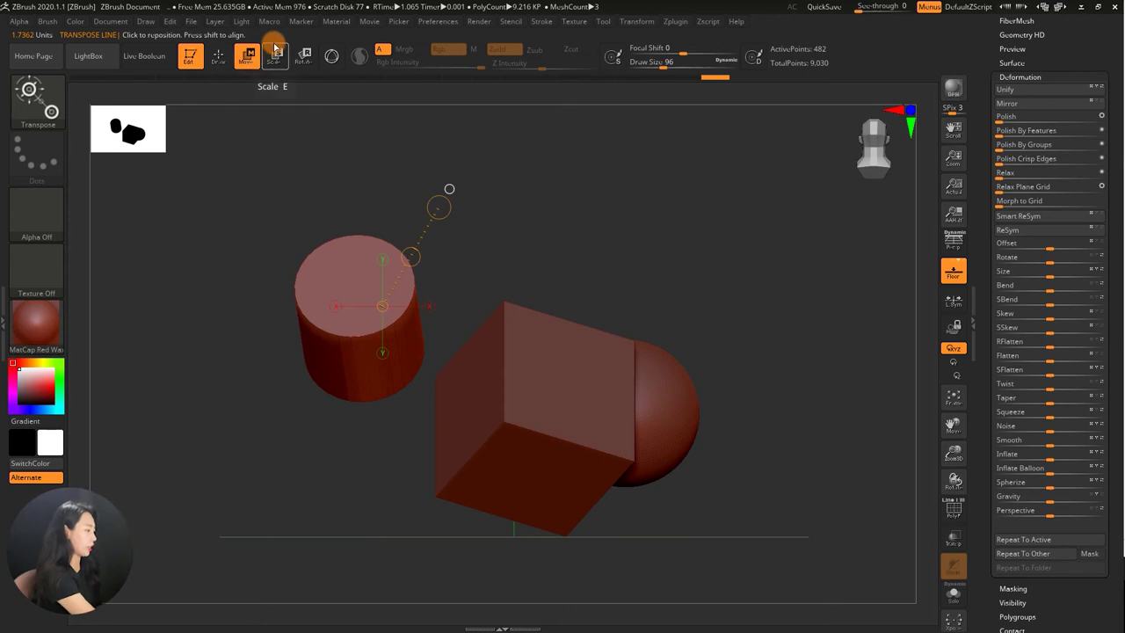
left_click_drag(609, 201, 677, 159, "alt")
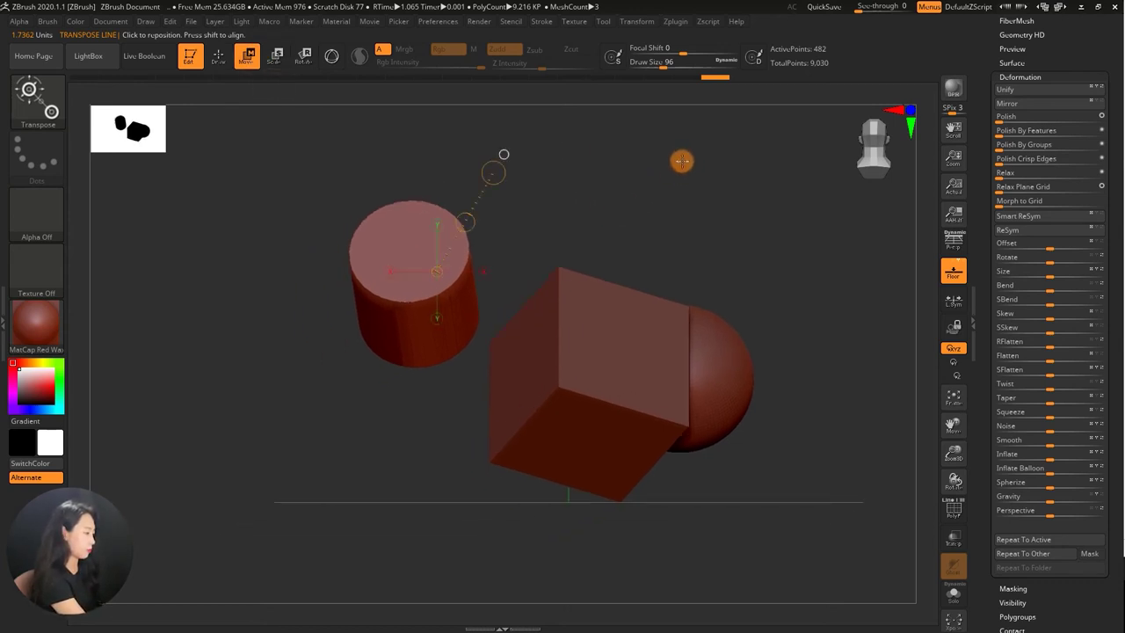
left_click_drag(402, 239, 747, 230)
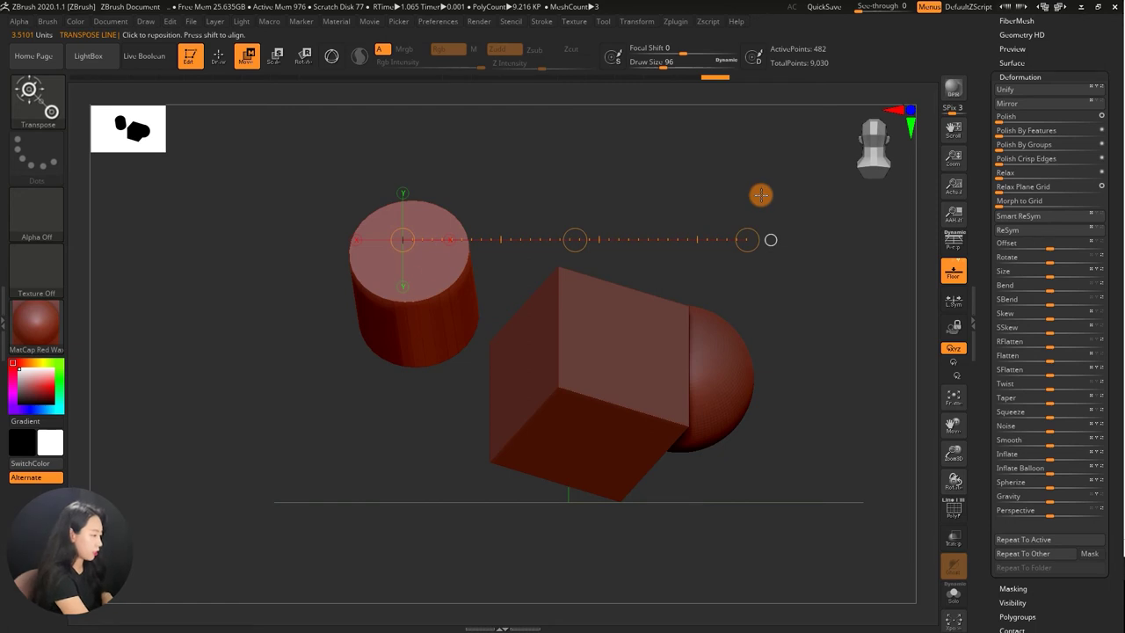
left_click_drag(431, 262, 764, 262)
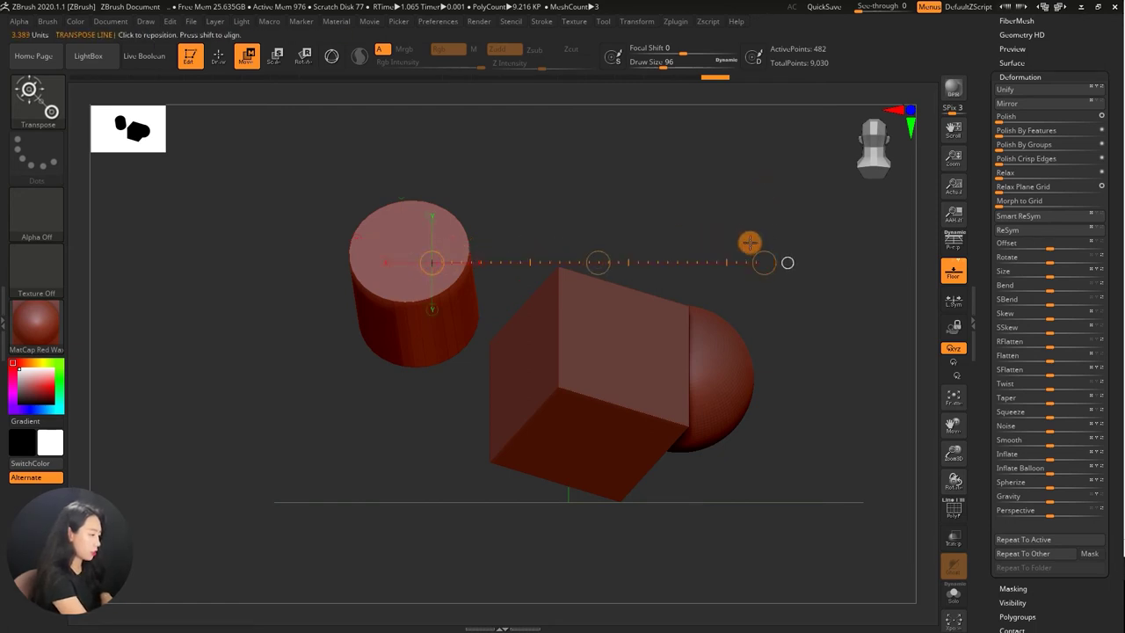
- Clip away the cylinder's right half, sliding the cut so slightly more remains
left_click(432, 261, "ctrl+shift")
left_click_drag(527, 208, 604, 192)
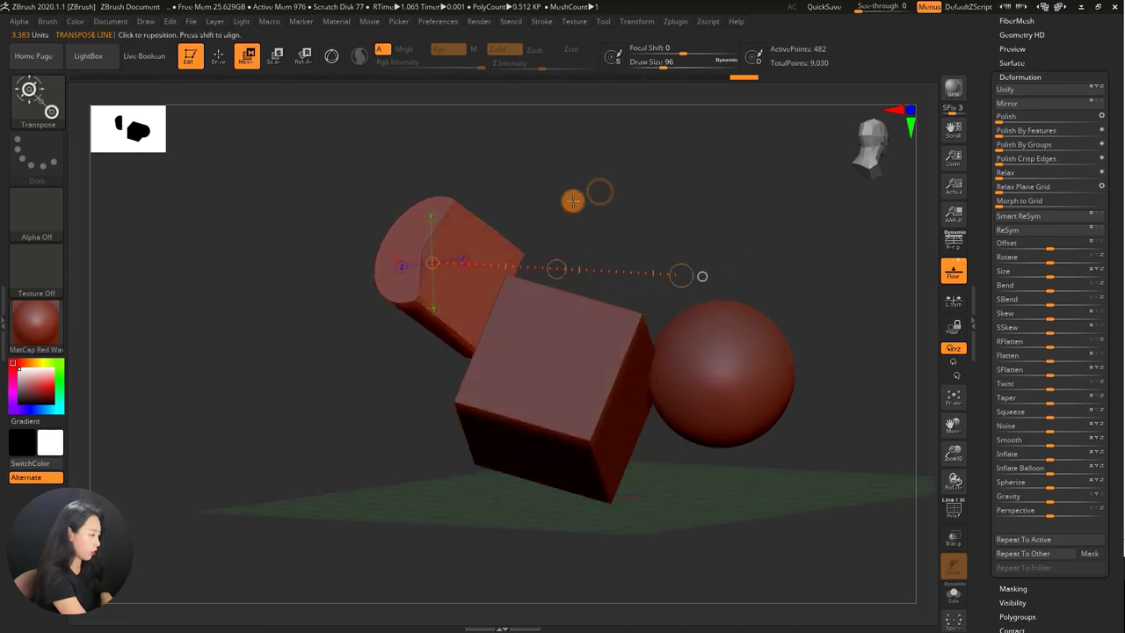
left_click(575, 187, "ctrl+shift")
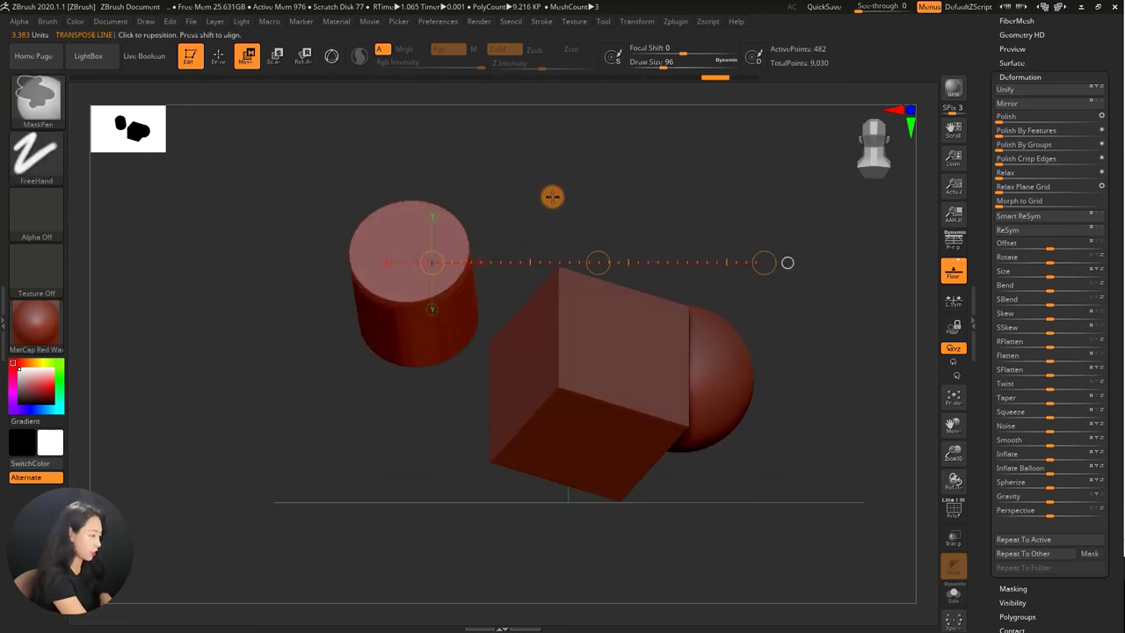
left_click_drag(406, 236, 707, 235)
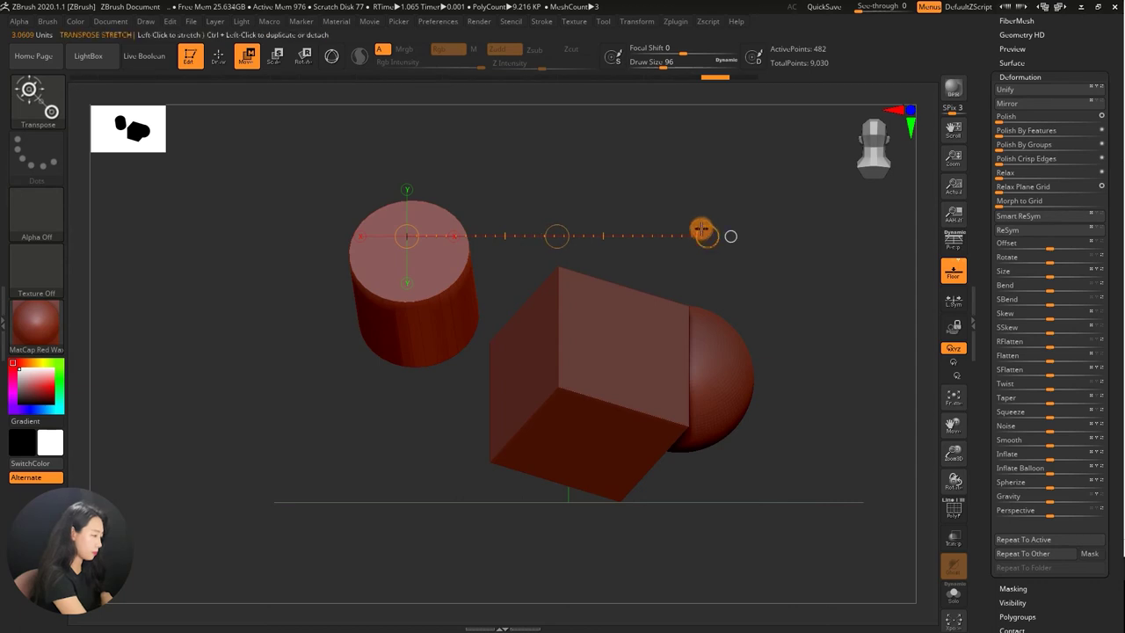
left_click(406, 236, "ctrl+shift")
mouse_move(407, 236)
left_mouse_down("ctrl+shift")
mouse_move(464, 238)
mouse_move(414, 237)
mouse_move(457, 241)
mouse_move(436, 239)
left_mouse_up("ctrl+shift")
mouse_move(571, 202)
left_mouse_down()
mouse_move(649, 194)
mouse_move(695, 181)
mouse_move(690, 171)
mouse_move(600, 166)
mouse_move(602, 259)
left_mouse_up()
mouse_move(730, 254)
left_mouse_down()
mouse_move(720, 331)
mouse_move(733, 254)
mouse_move(710, 294)
left_mouse_up()
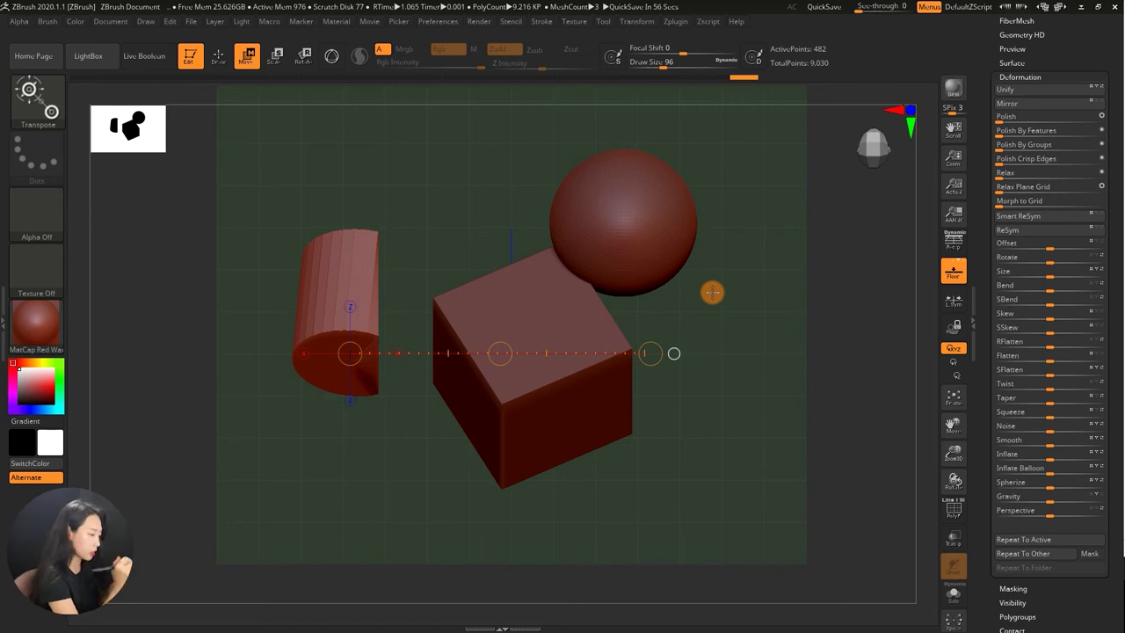
- Select the cube and clip its right half, adjusting the cut line's position
left_click(556, 314, "alt")
left_click_drag(540, 333, 773, 319)
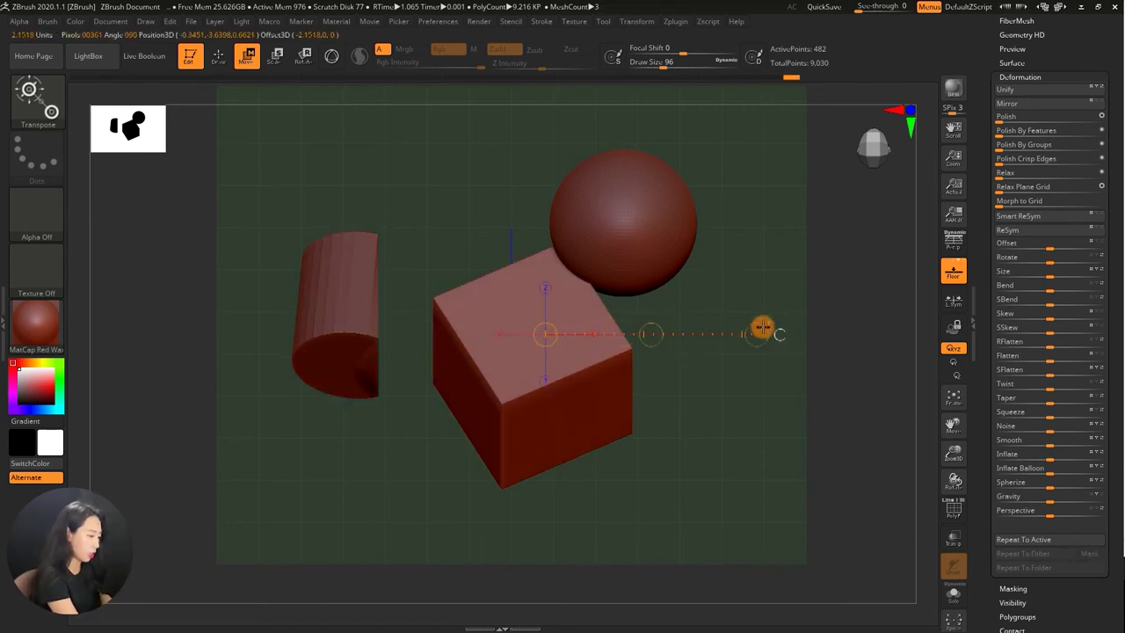
left_click(545, 334)
left_click_drag(559, 335, 538, 337)
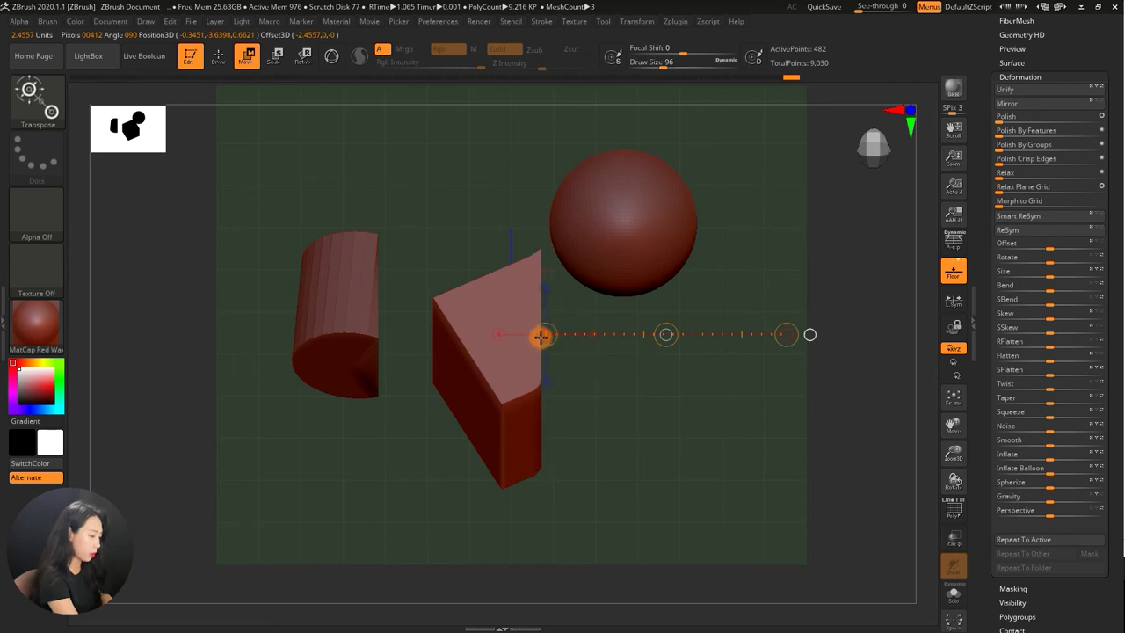
left_click_drag(530, 338, 543, 334)
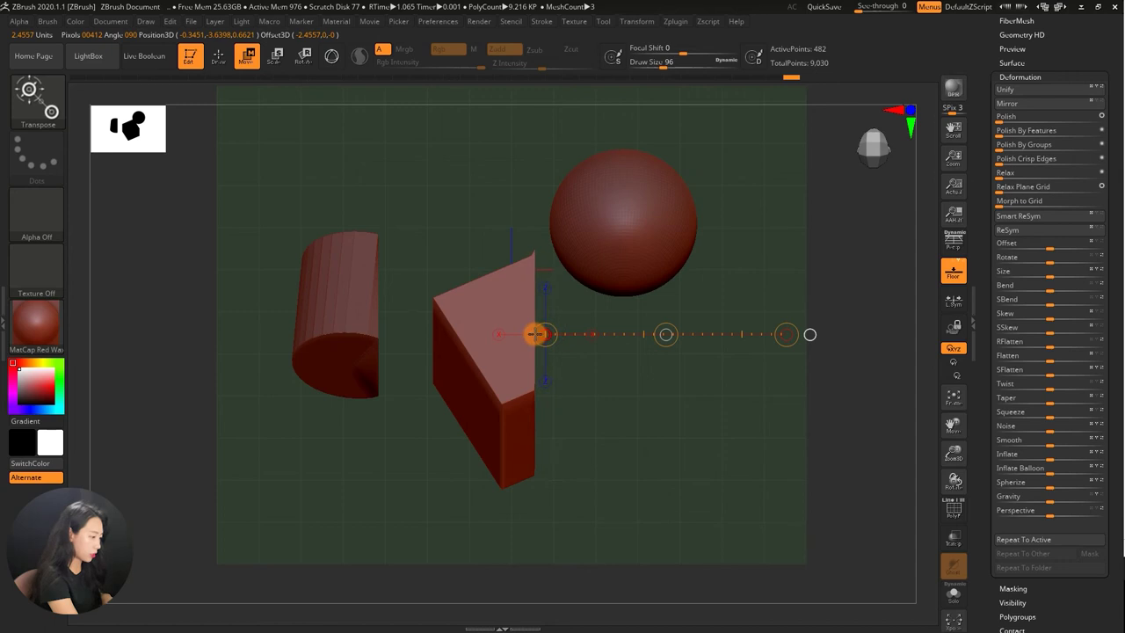
mouse_move(696, 395)
left_mouse_down()
mouse_move(675, 337)
mouse_move(728, 434)
mouse_move(694, 236)
mouse_move(669, 269)
left_mouse_up()
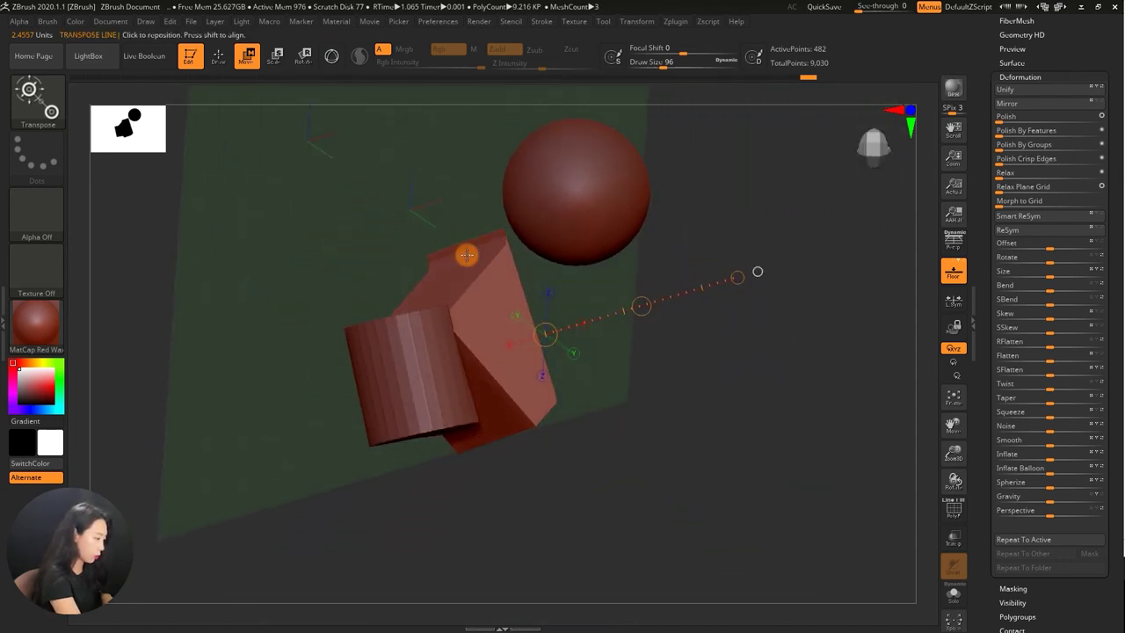
mouse_move(550, 219)
left_mouse_down()
mouse_move(654, 213)
mouse_move(617, 235)
left_mouse_up()
left_click_drag(491, 307, 720, 308)
mouse_move(481, 308)
left_mouse_down()
mouse_move(524, 303)
mouse_move(528, 284)
left_mouse_up()
- Select the sphere and clip away its right half along a horizontal action line
mouse_move(630, 369)
left_mouse_down()
mouse_move(675, 392)
mouse_move(630, 405)
mouse_move(635, 417)
left_mouse_up()
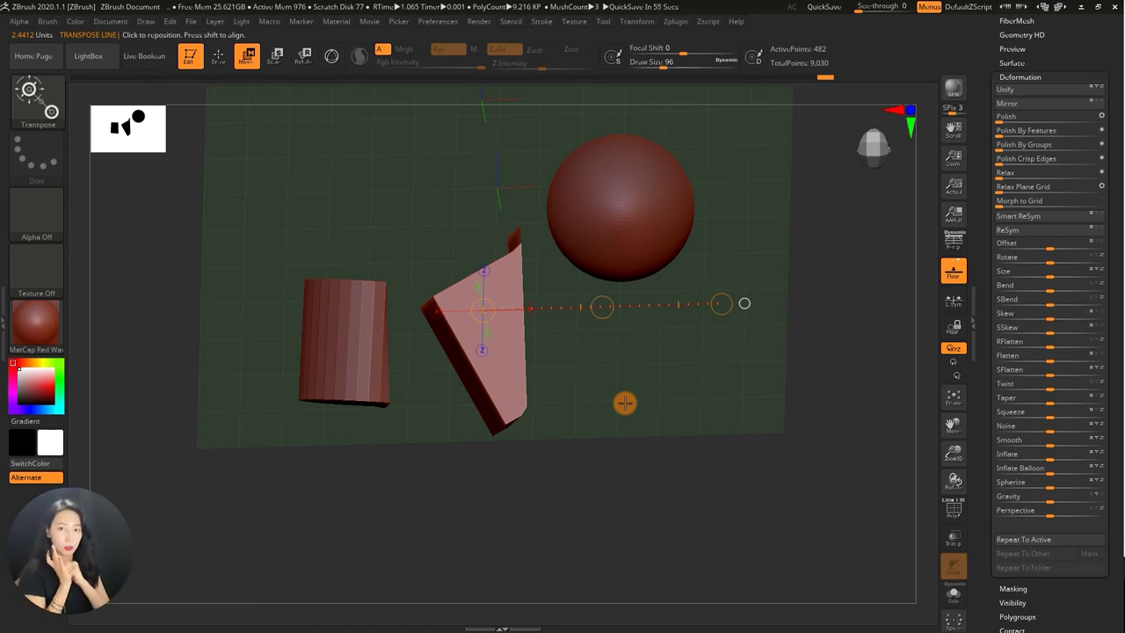
mouse_move(624, 402)
left_mouse_down()
mouse_move(572, 369)
mouse_move(514, 243)
mouse_move(675, 339)
left_mouse_up()
left_click(640, 220, "alt")
left_click_drag(620, 216, 798, 217)
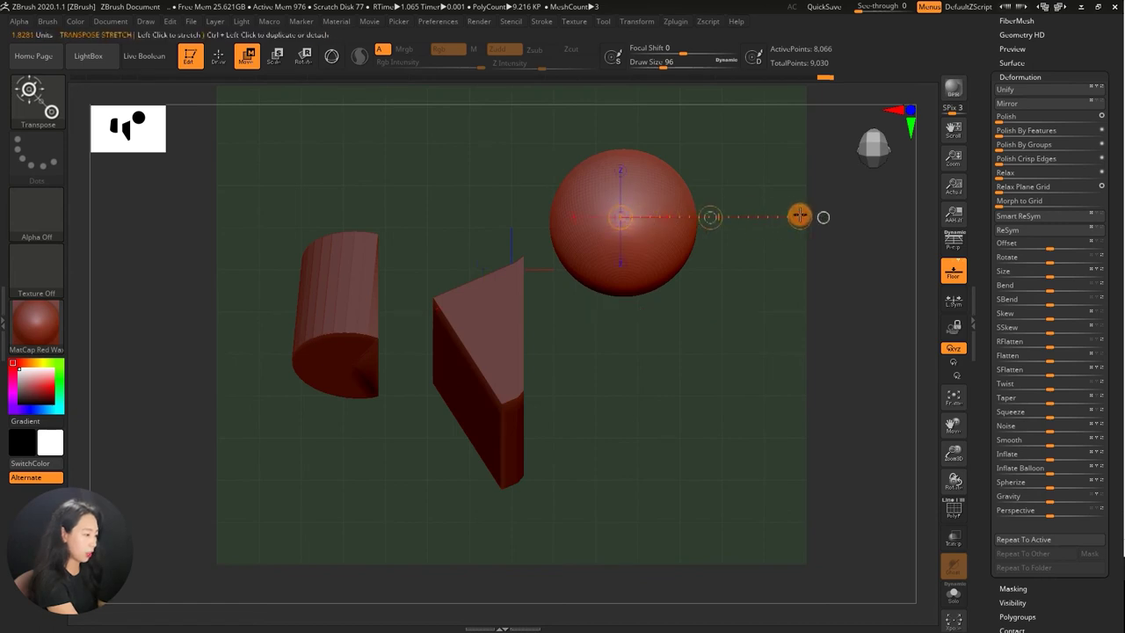
mouse_move(619, 216)
left_mouse_down("ctrl+shift")
mouse_move(670, 229)
mouse_move(708, 301)
mouse_move(723, 294)
mouse_move(712, 252)
left_mouse_up("ctrl+shift")
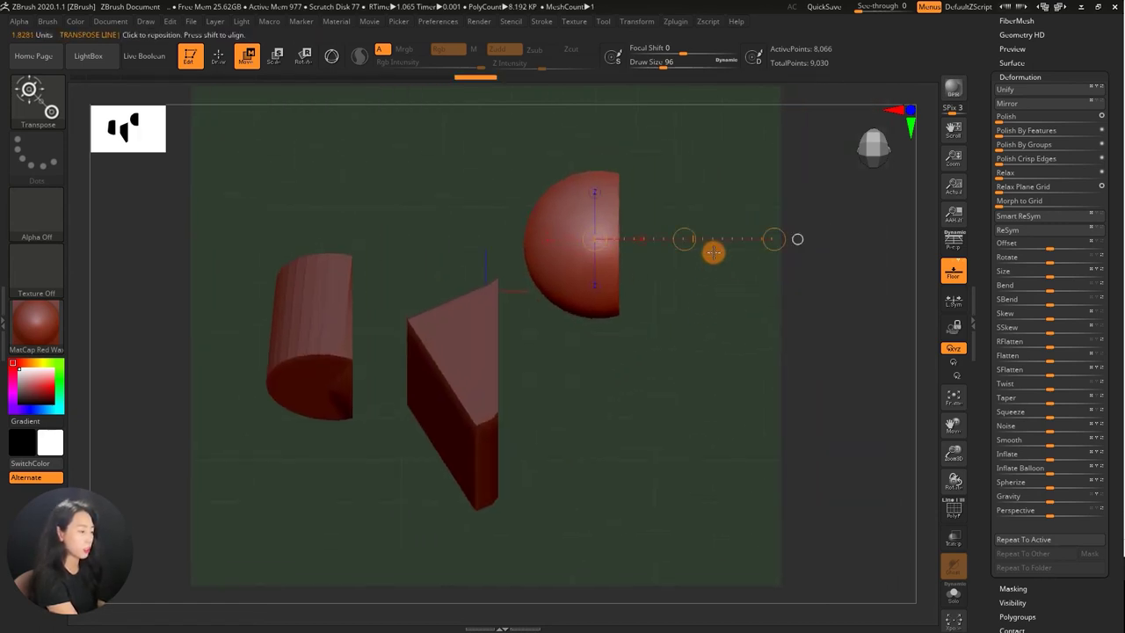
- Switch to SelectRect and try a rectangle hide on the sphere, then undo it
key("ctrl+shift")
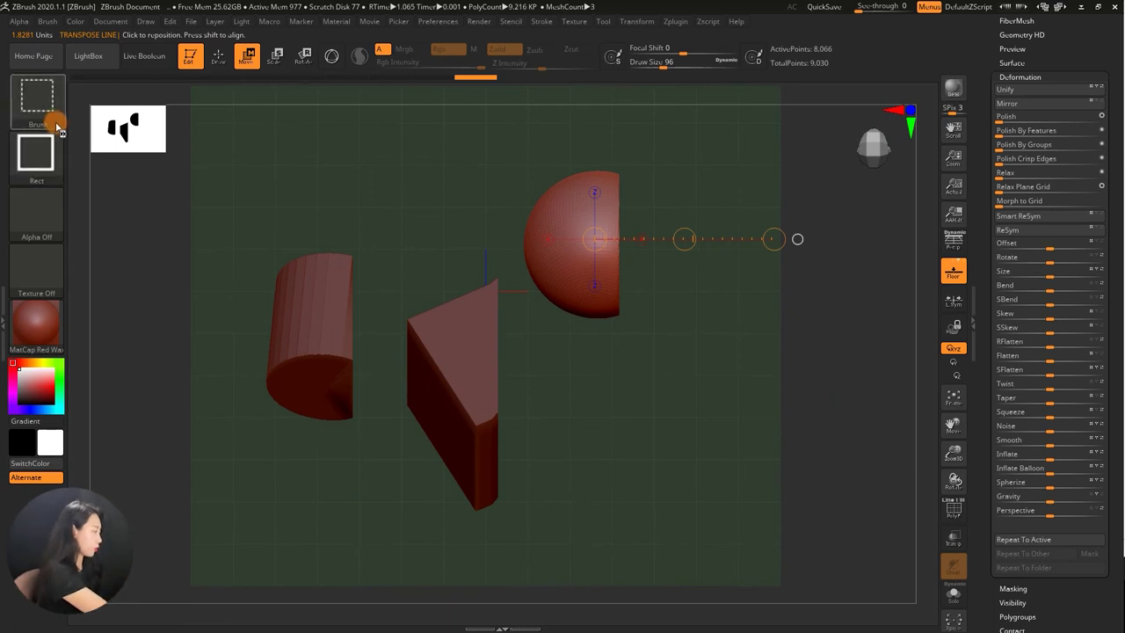
left_click(37, 97)
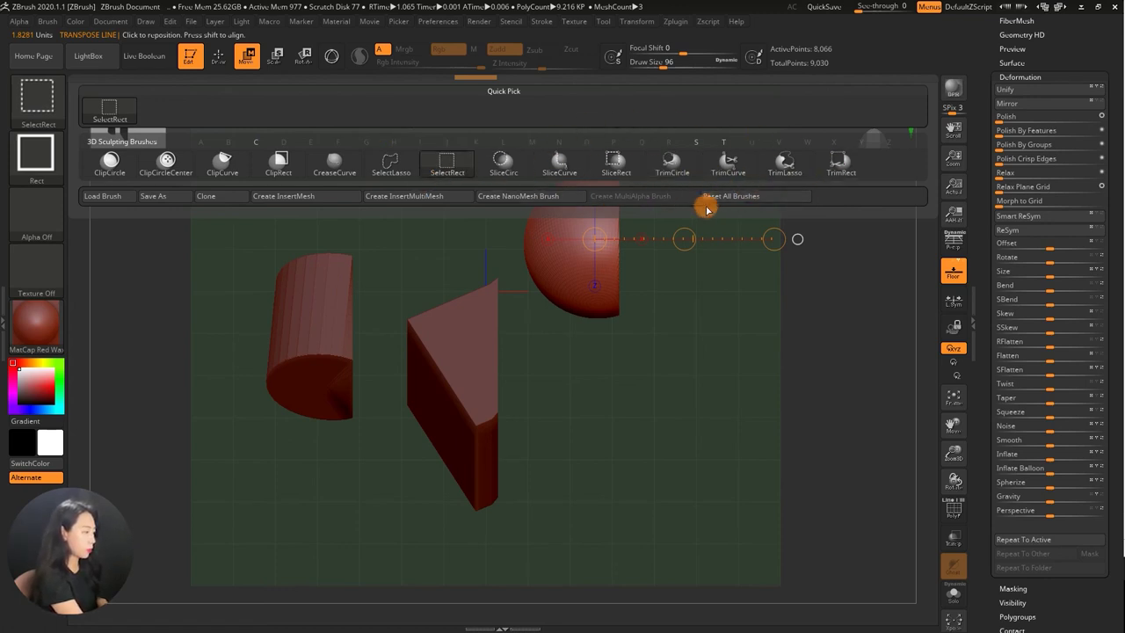
key("ctrl+shift")
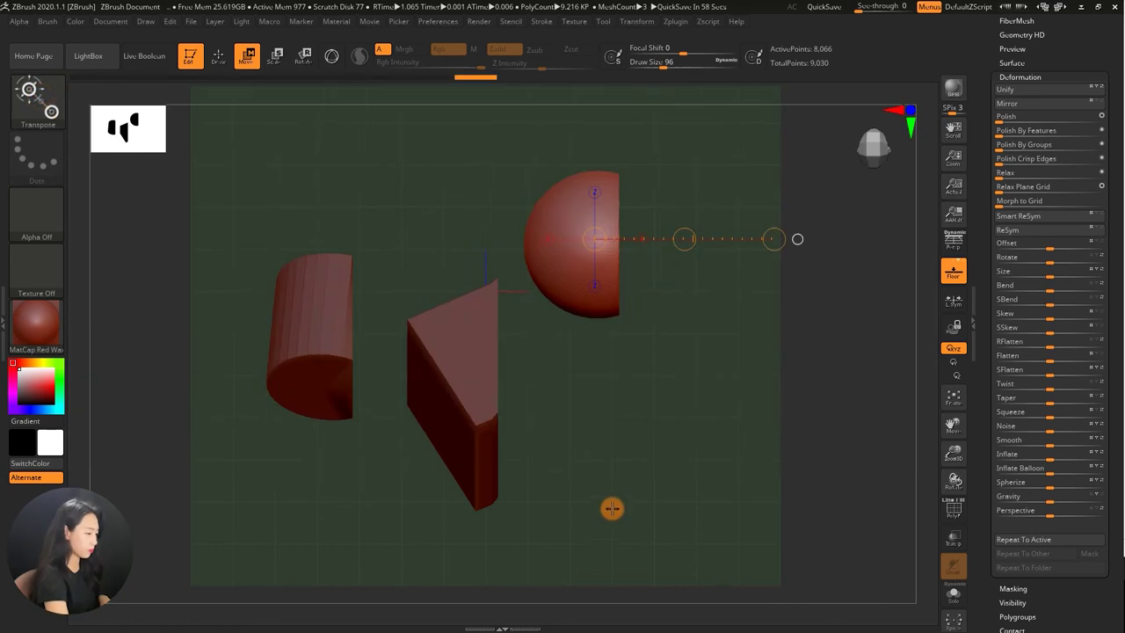
left_click_drag(296, 185, 251, 217, "alt")
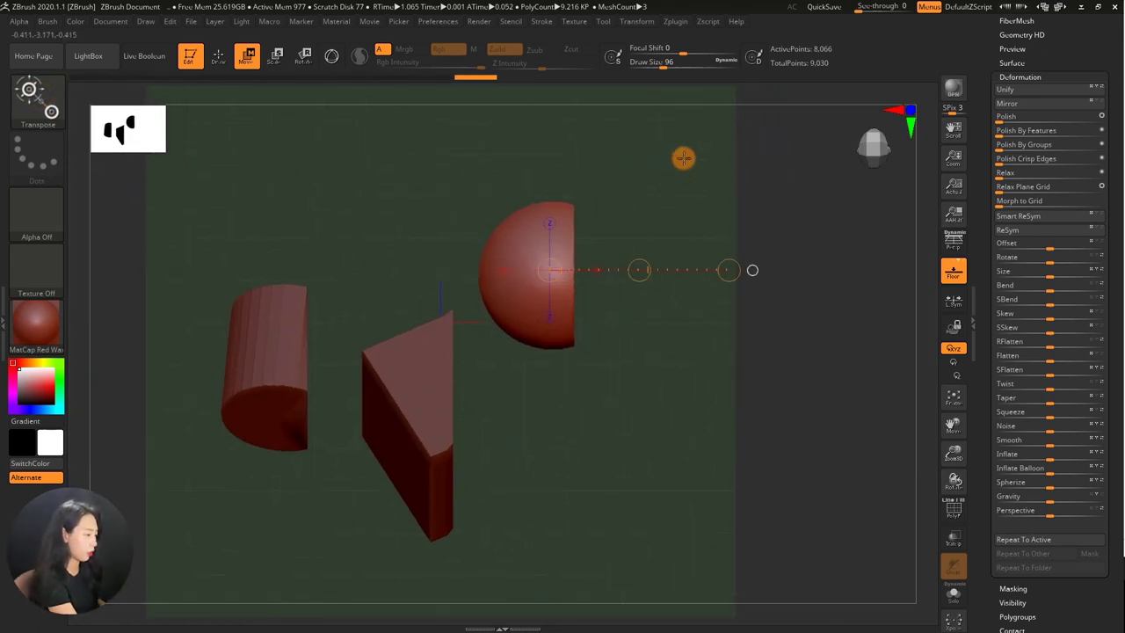
key("q")
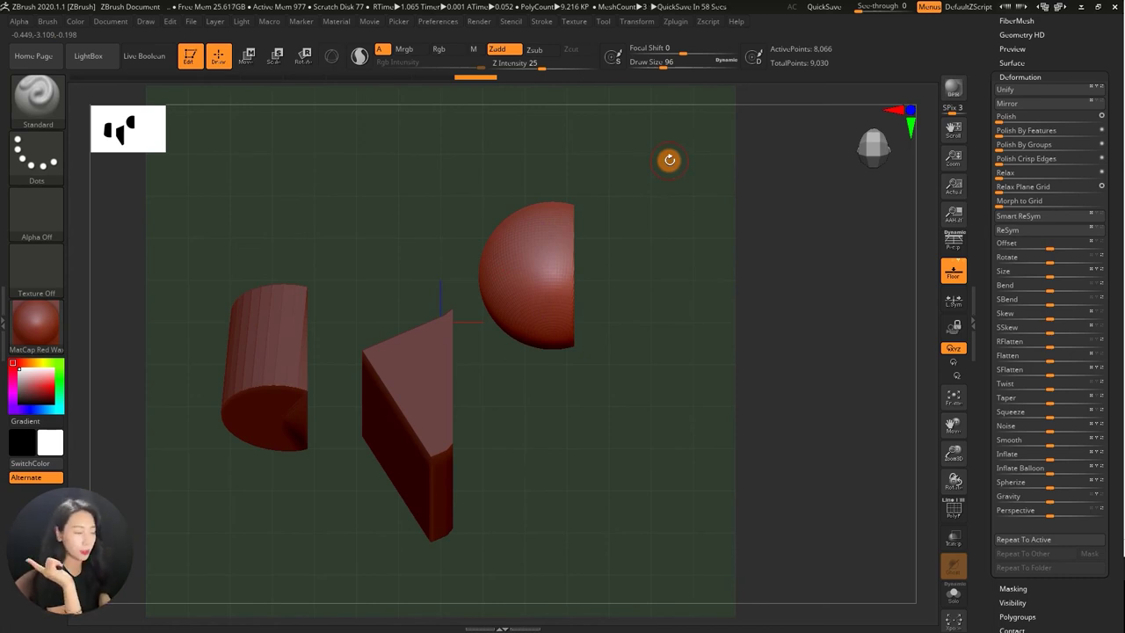
left_click_drag(661, 233, 652, 234, "alt")
key("ctrl+shift")
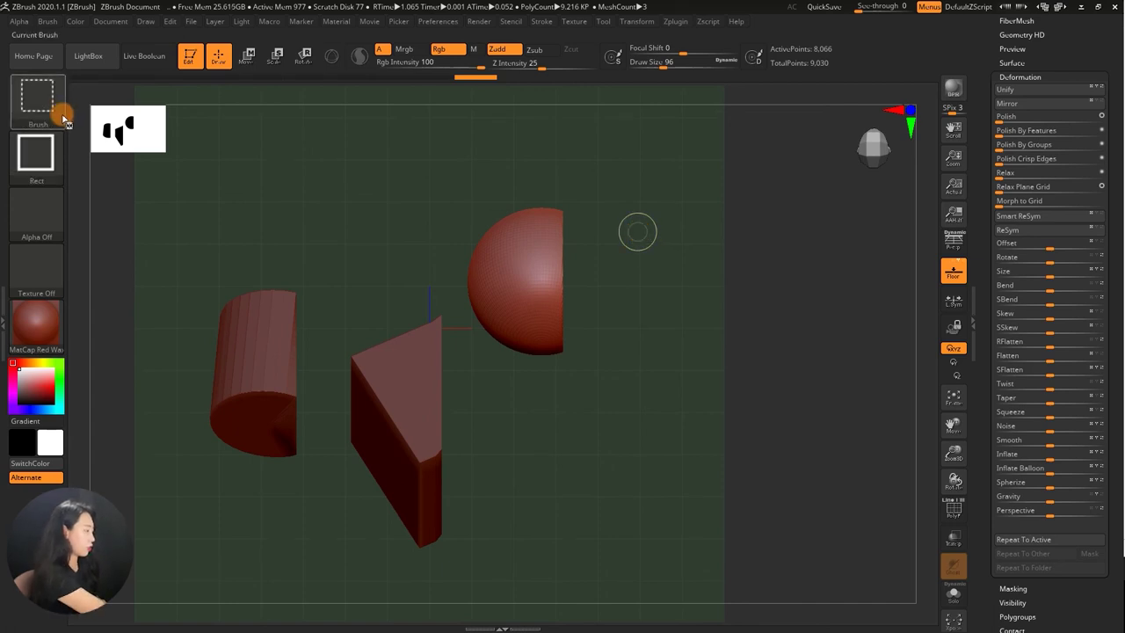
left_click_drag(674, 145, 532, 381, "ctrl+alt+shift")
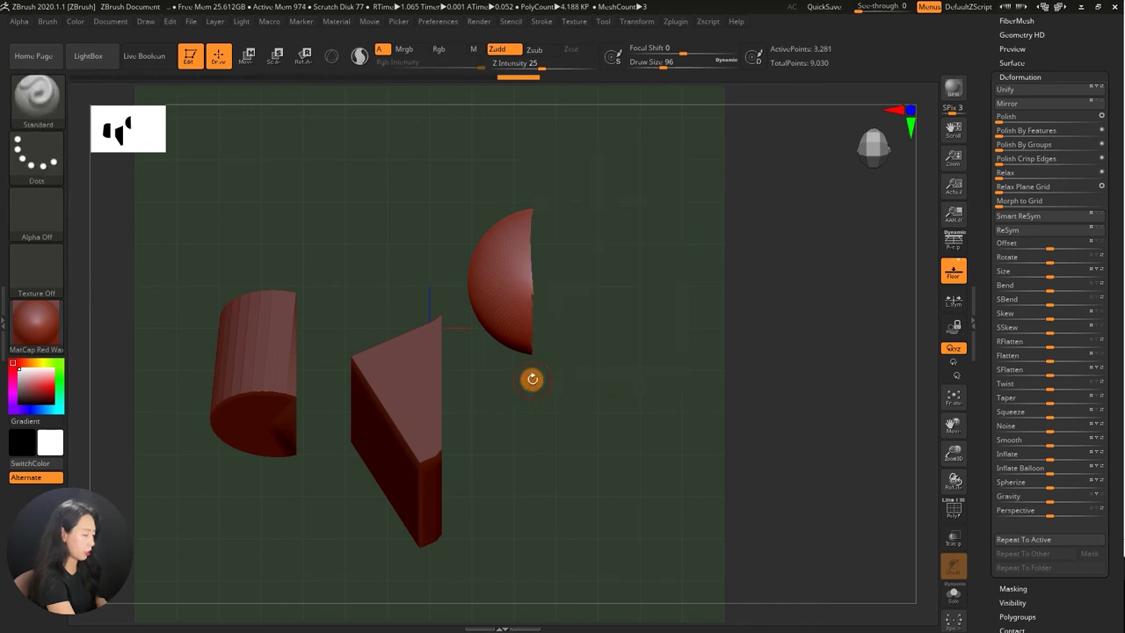
key("ctrl+z")
- Select the wedge, hide parts of it with rectangle selections, and reveal it fully again
left_click(409, 409, "alt")
left_click_drag(434, 436, 592, 341, "alt")
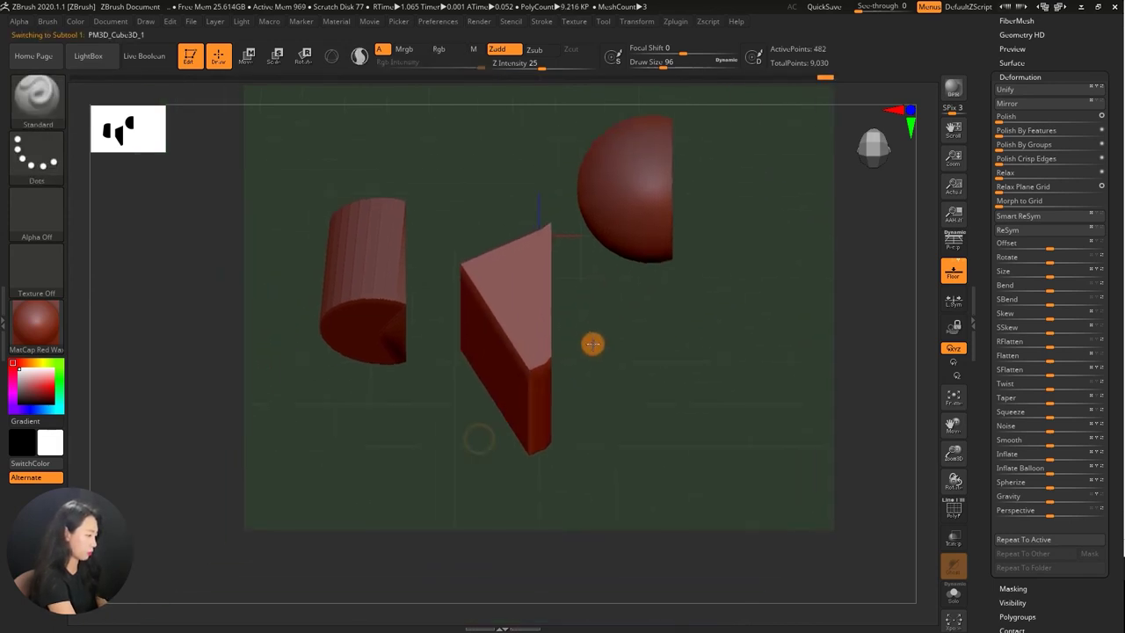
left_click_drag(735, 165, 541, 481, "ctrl+shift")
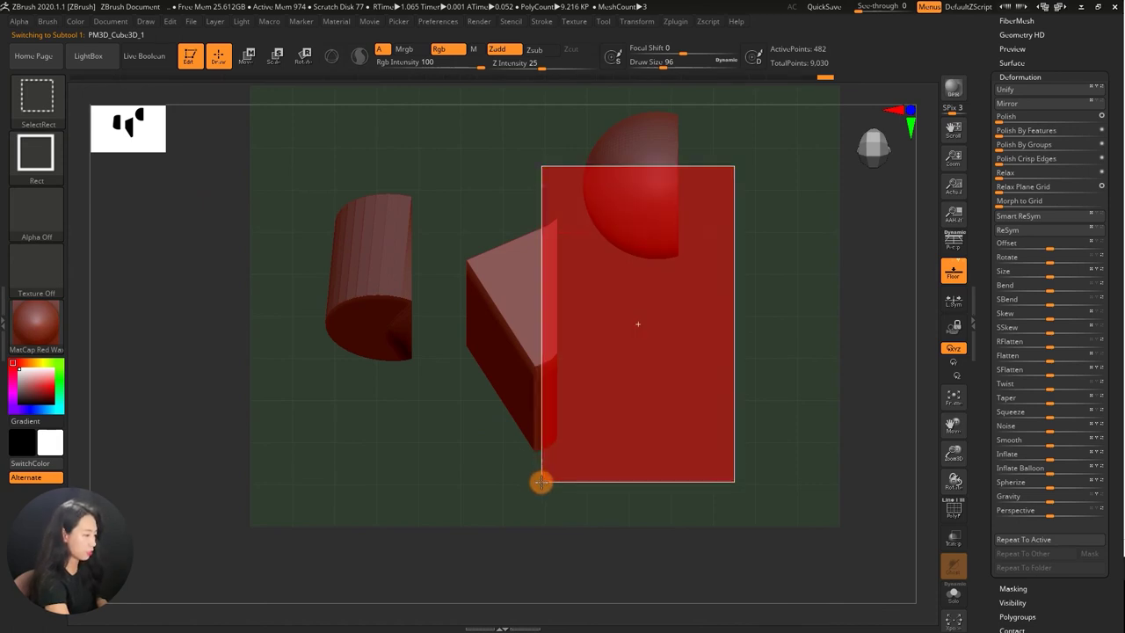
left_click_drag(541, 480, 539, 478, "ctrl+alt+shift")
left_click(538, 465, "ctrl+shift")
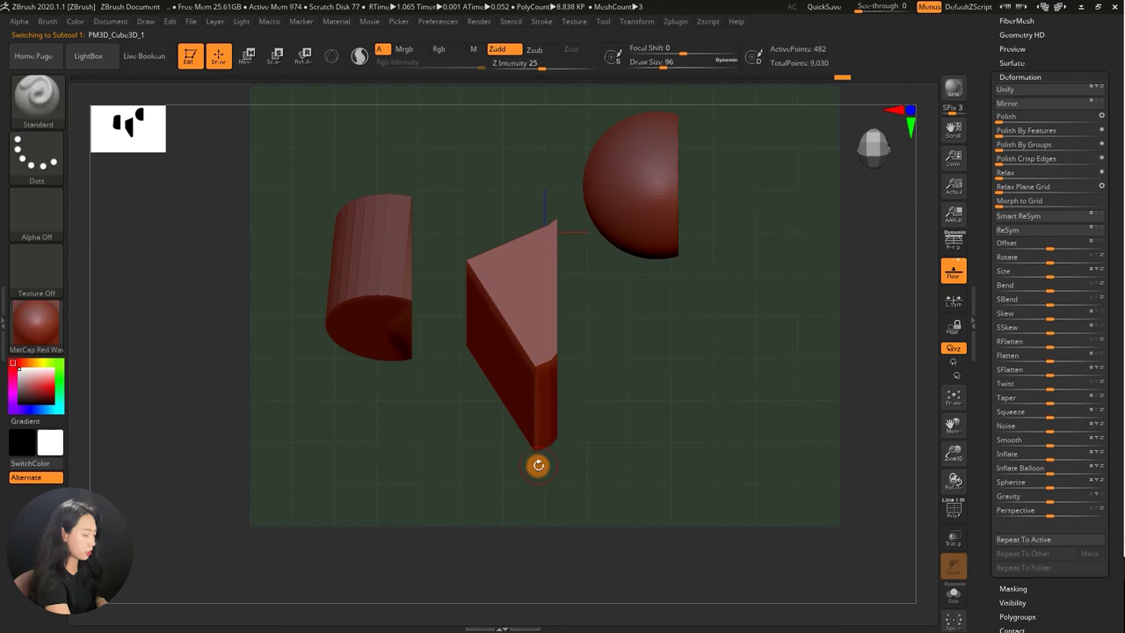
left_click_drag(753, 175, 540, 484, "ctrl+shift")
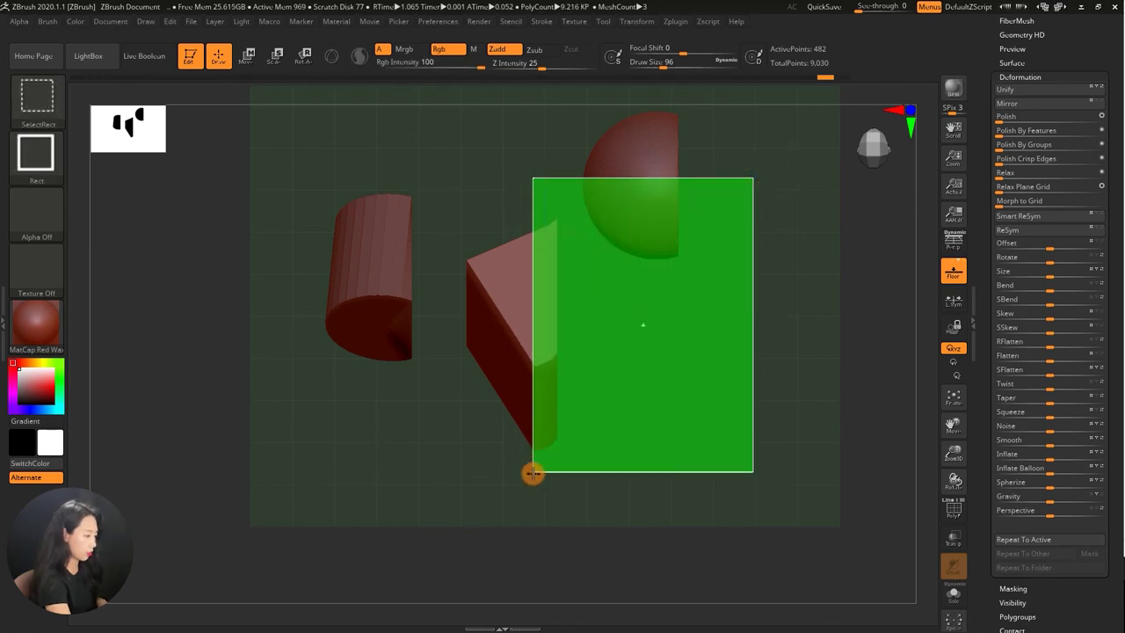
left_click(617, 290, "ctrl+shift")
left_click_drag(758, 145, 512, 446, "ctrl+shift")
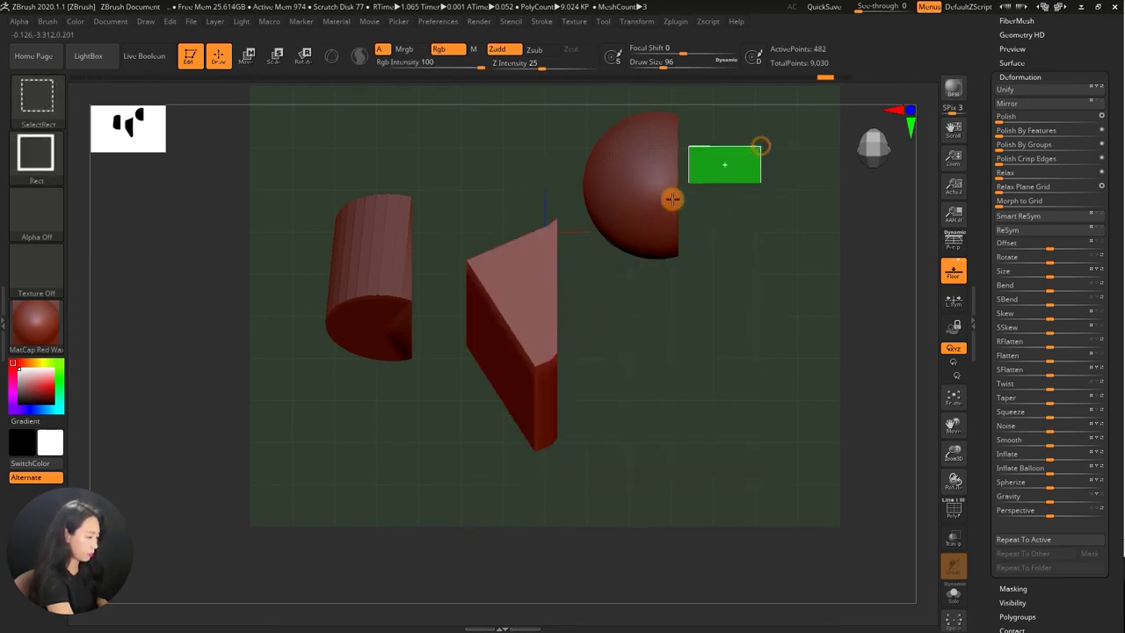
left_click(671, 331, "ctrl+shift")
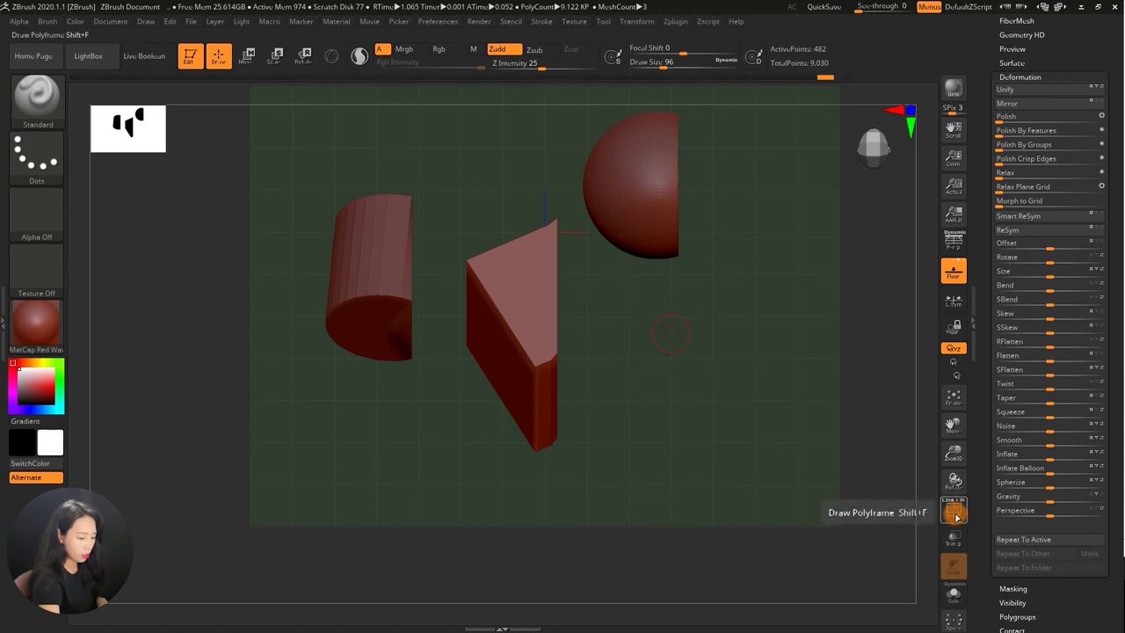
- Turn on polyframe and remesh the wedge with DynaMesh from Tool > Geometry
key("shift")
key("shift+f")
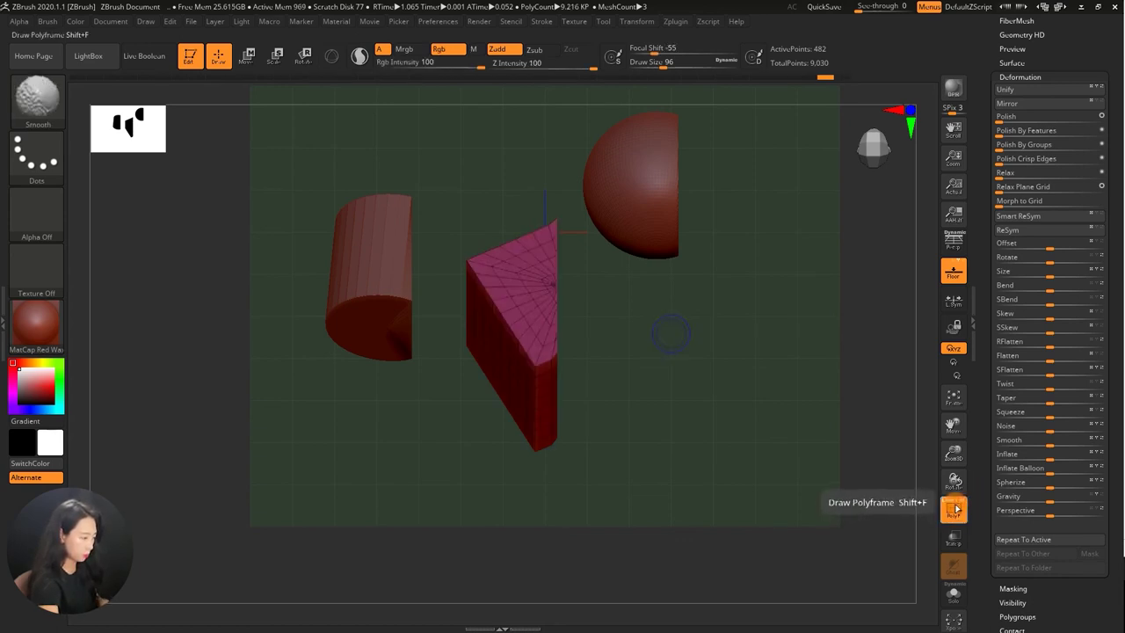
mouse_move(657, 302)
left_mouse_down("alt")
mouse_move(658, 366)
mouse_move(603, 283)
left_mouse_up("alt")
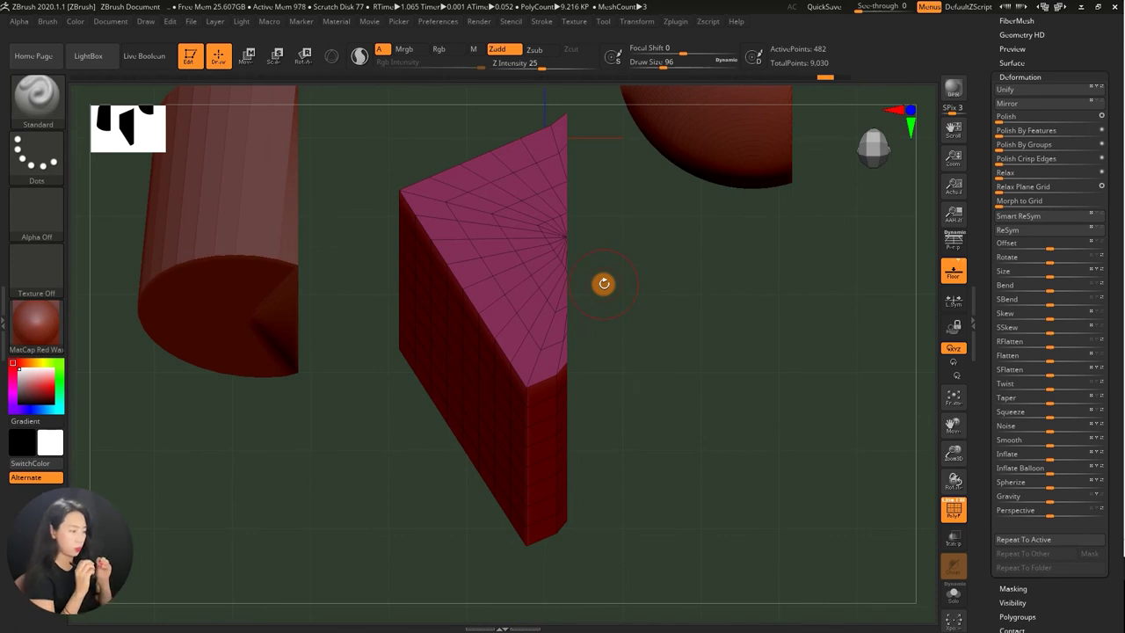
scroll(980, 186, "up", 3)
scroll(980, 186, "up", 3)
scroll(1064, 269, "up", 1)
scroll(1065, 269, "up", 1)
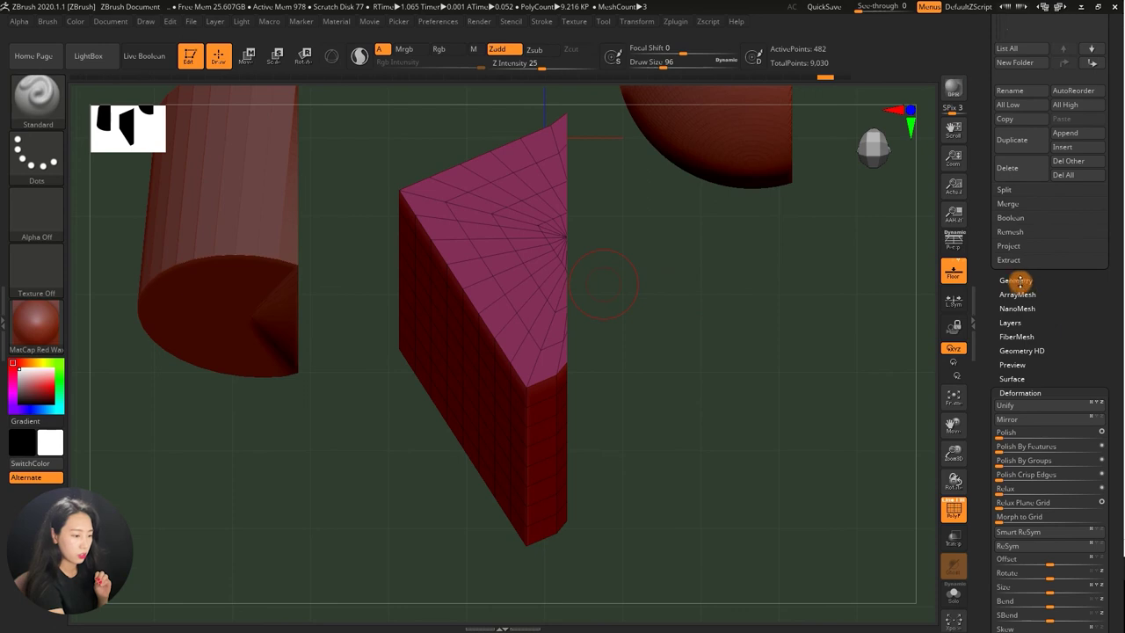
left_click(1022, 280)
left_click_drag(1106, 279, 1095, 223)
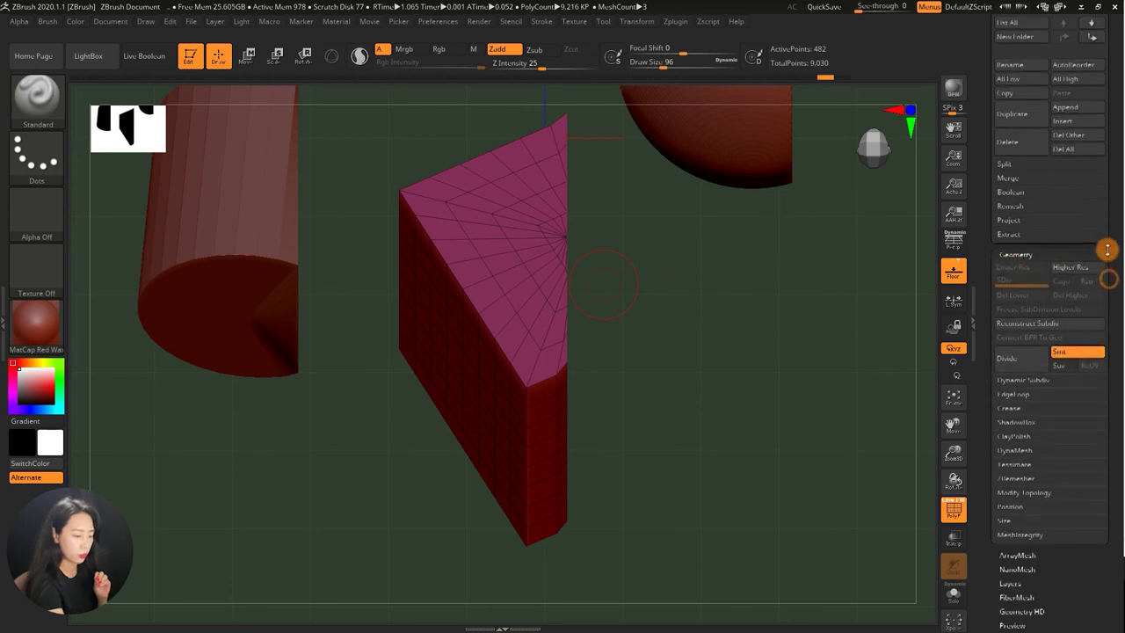
left_click(1017, 317)
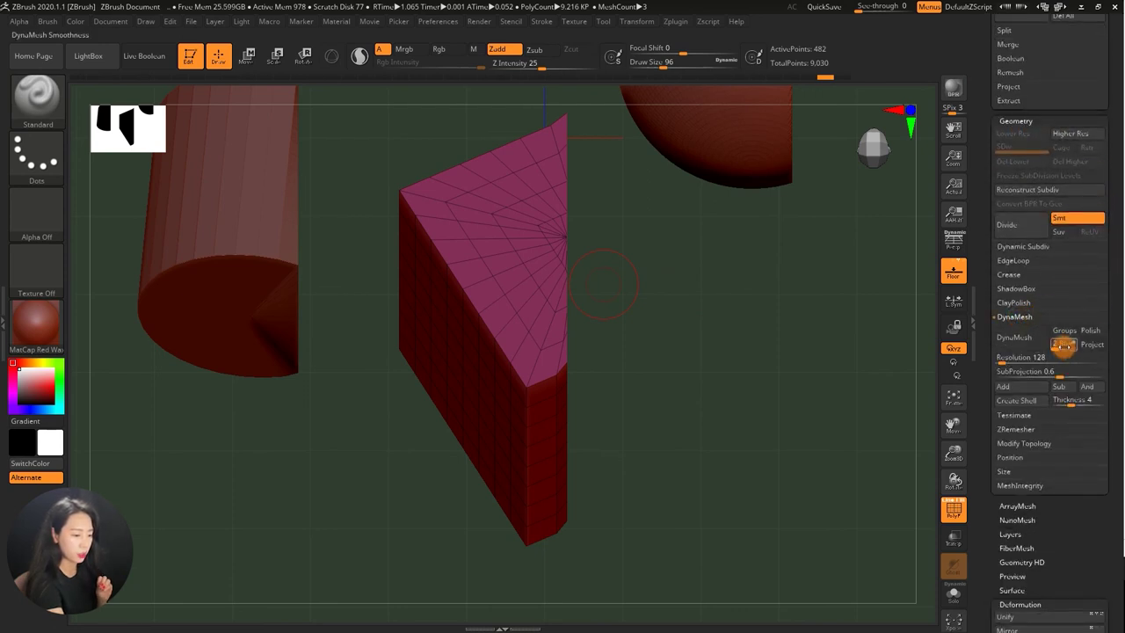
left_click(1012, 340)
- Trim part of the wedge with a rectangle selection and fill the open cut using Close Holes
mouse_move(699, 324)
left_mouse_down()
mouse_move(640, 377)
mouse_move(673, 315)
left_mouse_up()
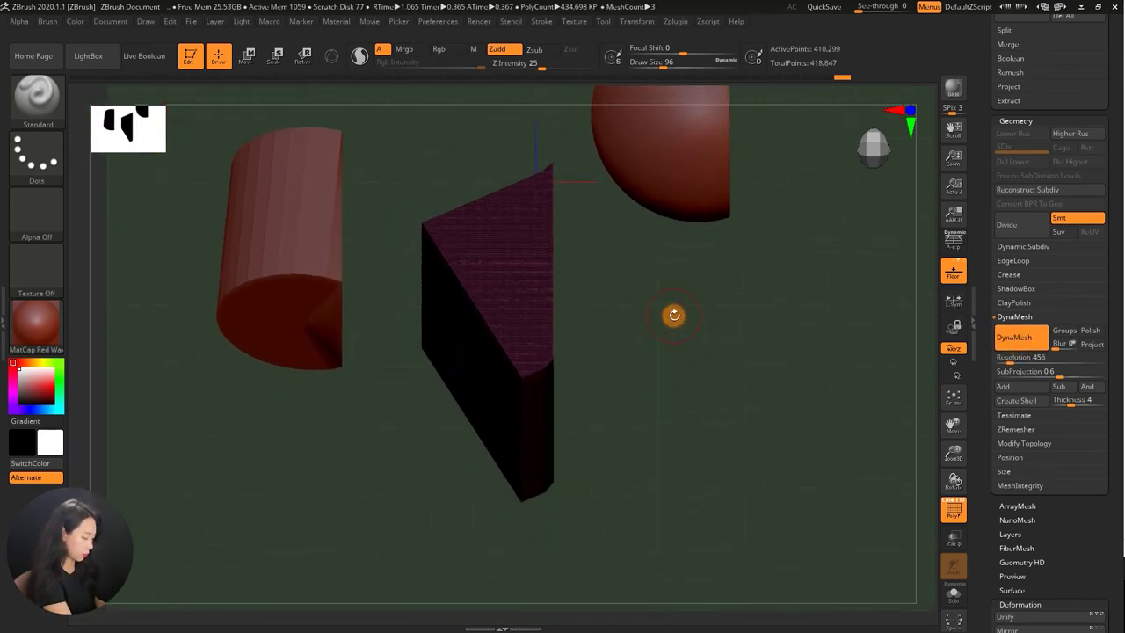
mouse_move(796, 107)
left_mouse_down("ctrl+shift")
mouse_move(534, 535)
mouse_move(525, 527)
left_mouse_up("ctrl+shift")
left_click_drag(721, 407, 699, 417)
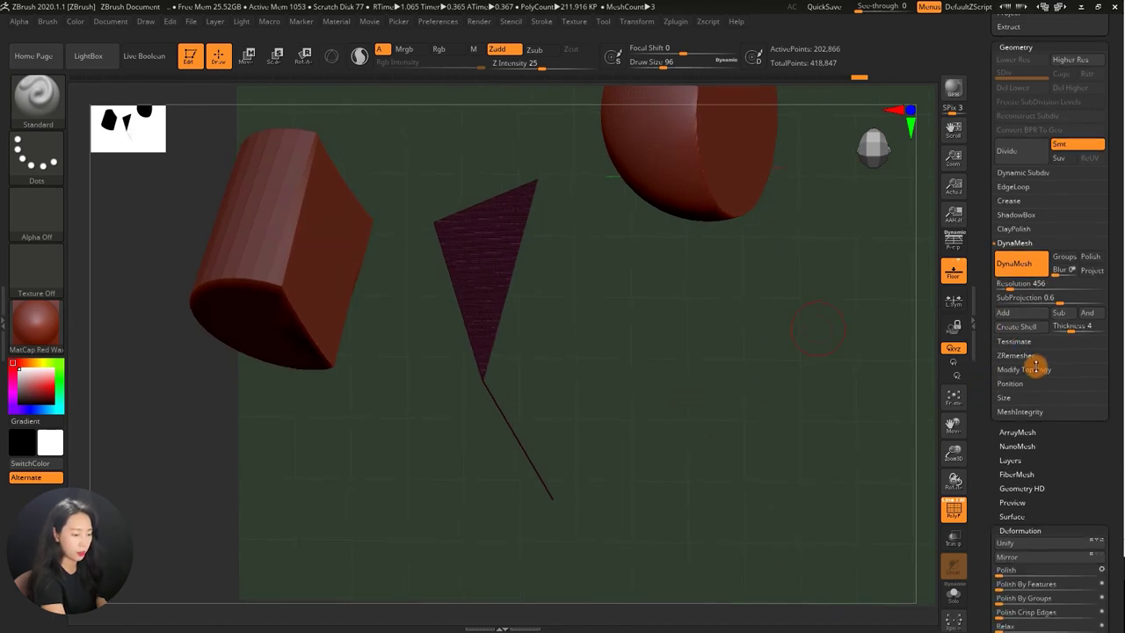
left_click(1024, 368)
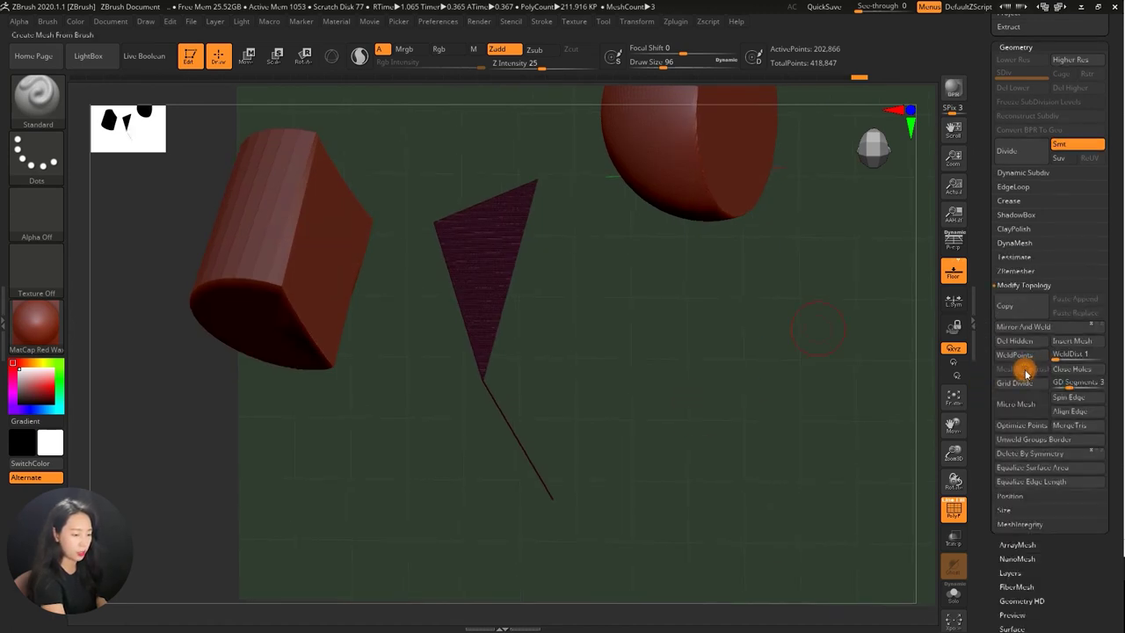
left_click(1071, 368)
mouse_move(730, 407)
left_mouse_down()
mouse_move(746, 356)
mouse_move(748, 369)
left_mouse_up()
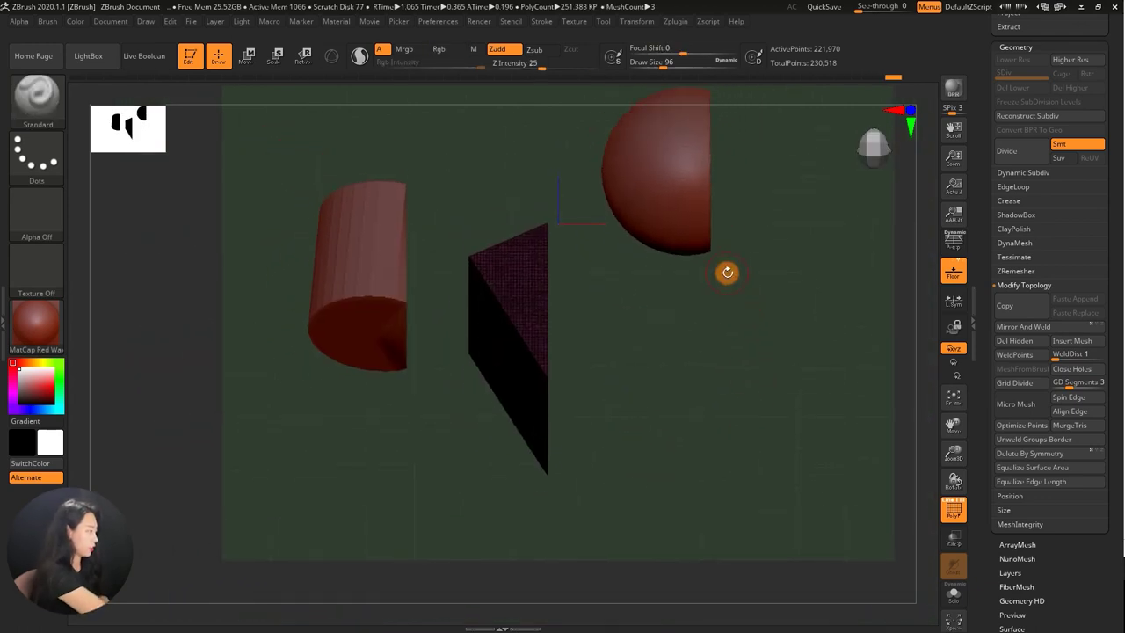
- Turn off PolyF and move the wedge rightward along a horizontal Move transpose line
key("w")
left_click_drag(528, 290, 714, 290)
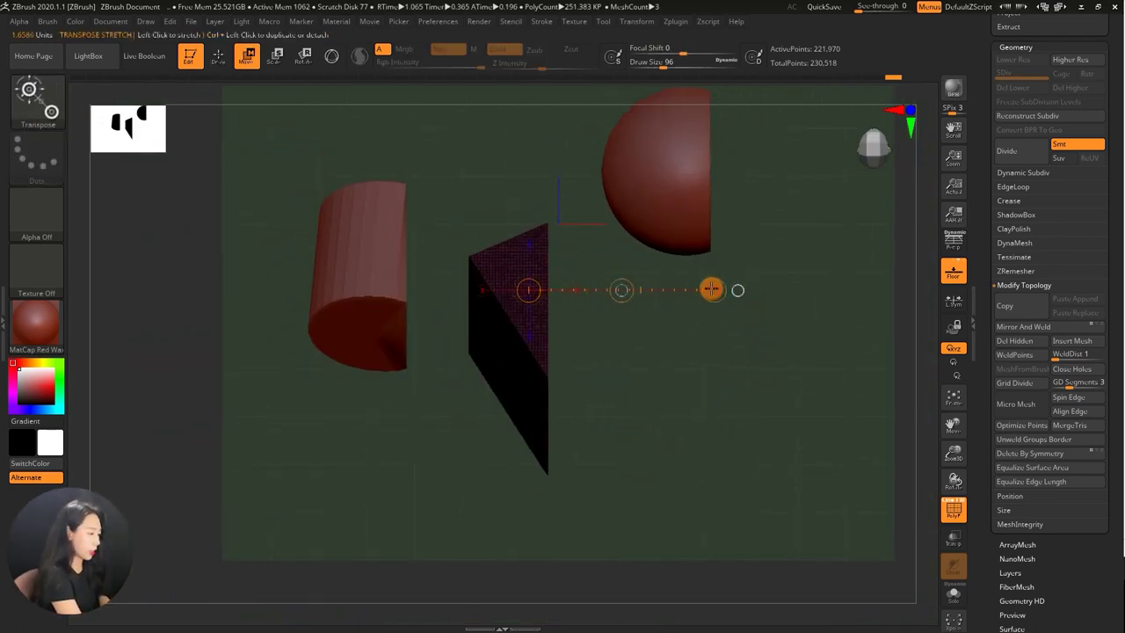
left_click_drag(532, 289, 539, 289)
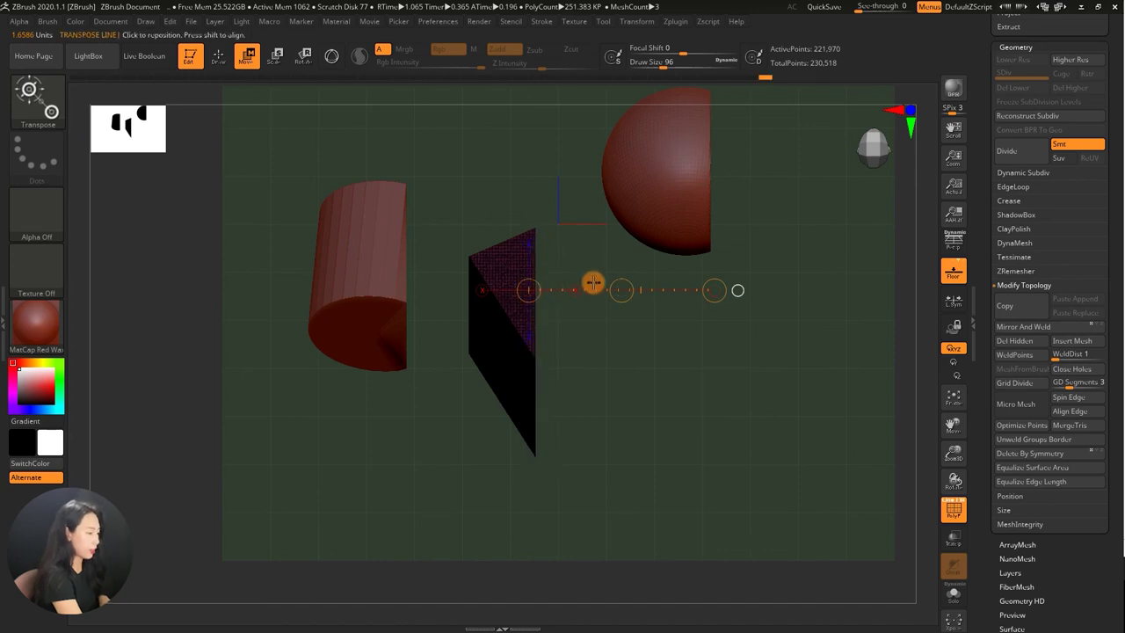
left_click(953, 510)
left_click_drag(757, 181, 761, 206, "alt")
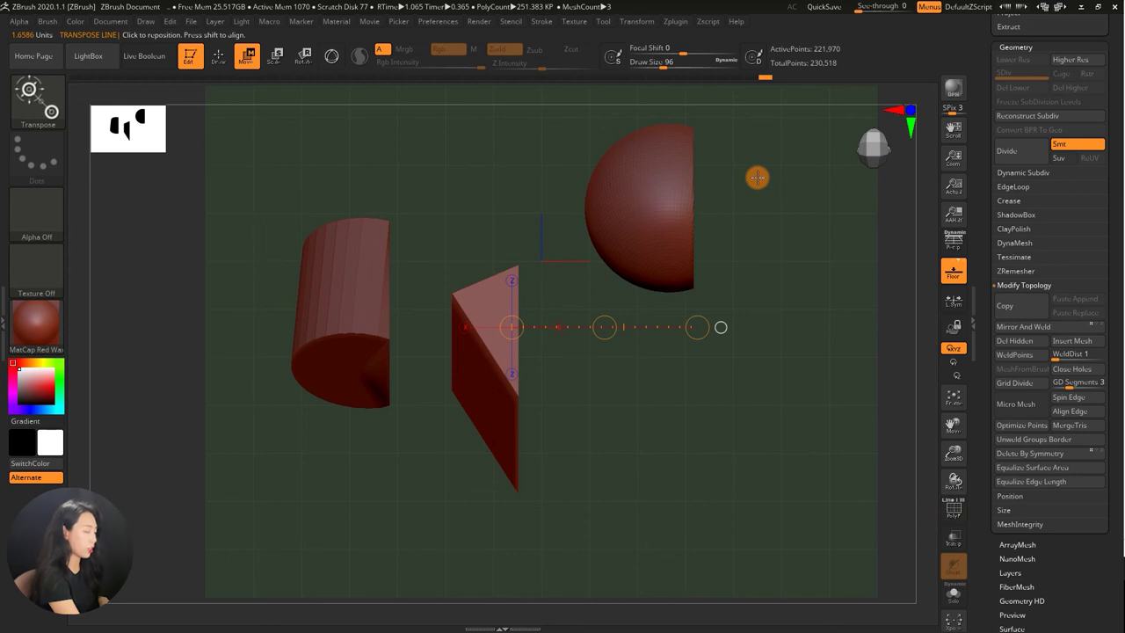
left_click_drag(450, 294, 669, 294)
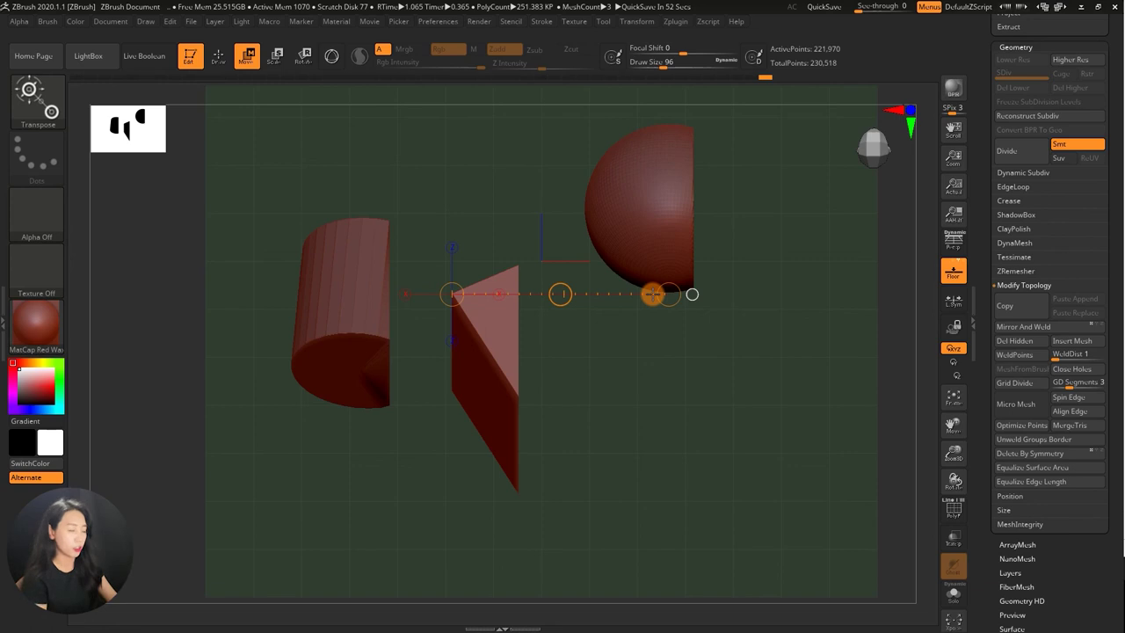
left_click_drag(559, 293, 629, 294)
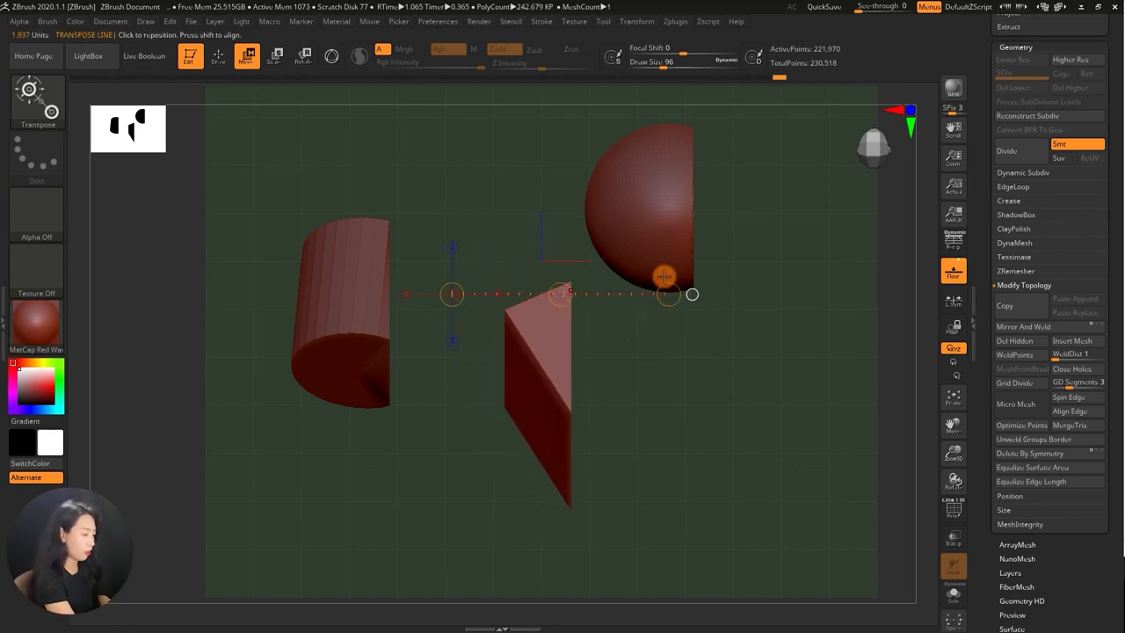
- Stretch the wedge to the right along a new transpose line, then pull it back narrower
left_click_drag(551, 387, 693, 387)
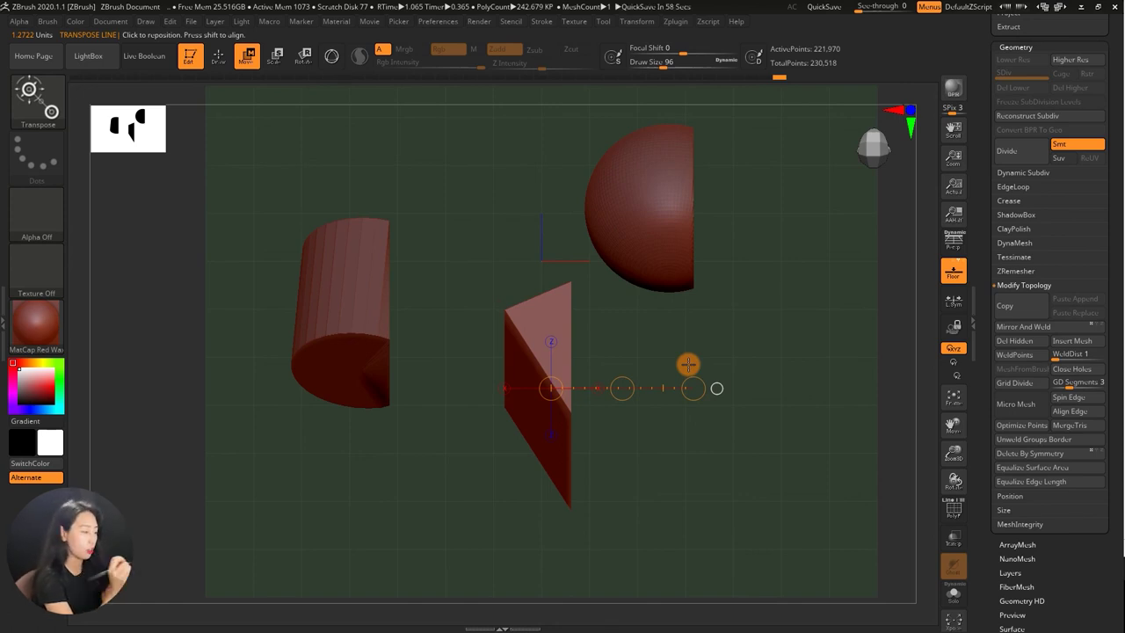
left_click_drag(630, 320, 600, 307, "alt")
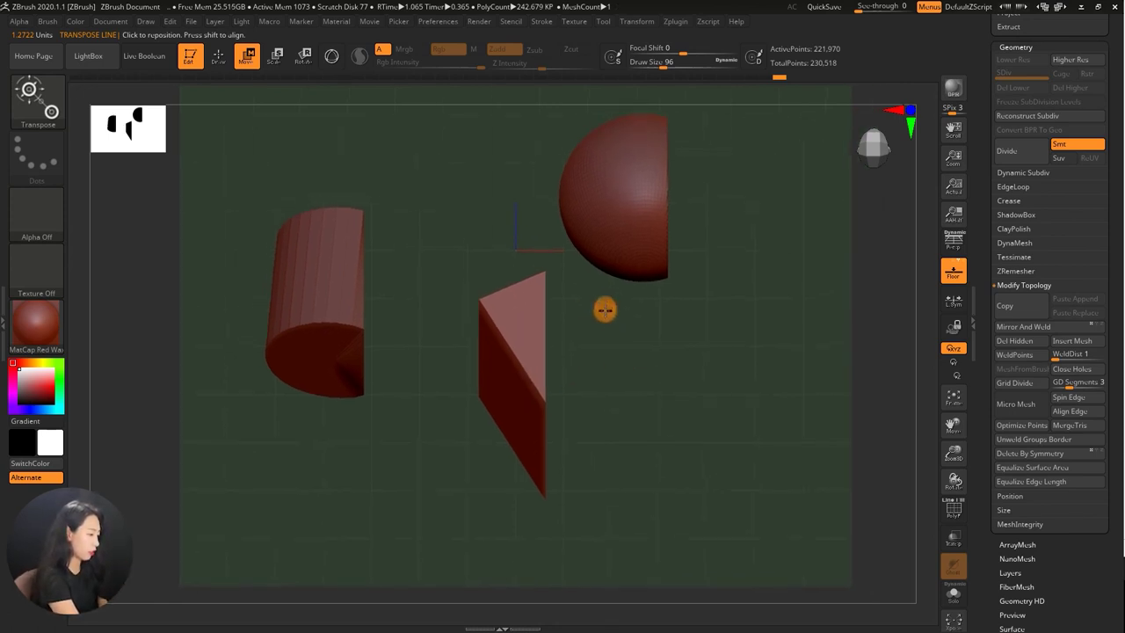
left_click_drag(477, 298, 756, 299)
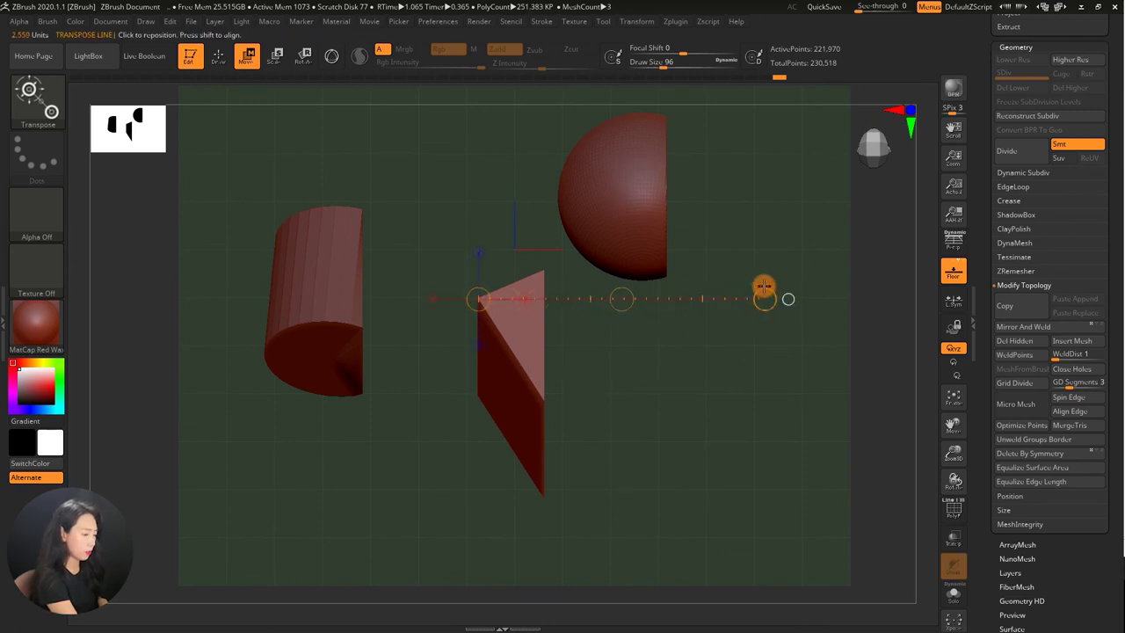
left_click_drag(763, 299, 978, 297)
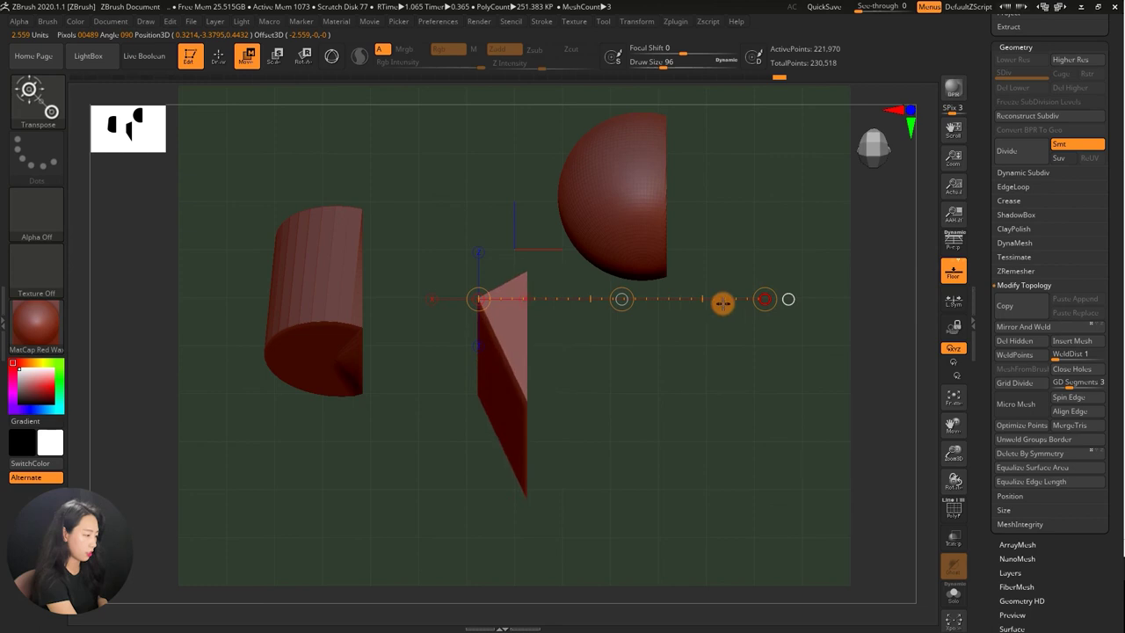
left_click_drag(978, 297, 774, 297)
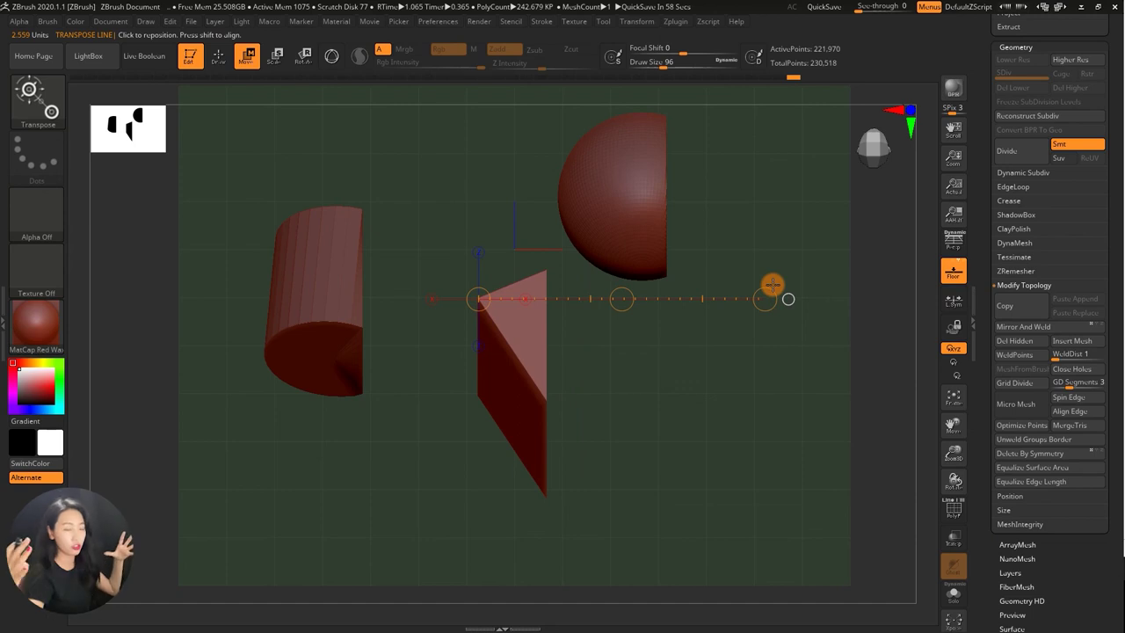
mouse_move(755, 317)
left_mouse_down()
mouse_move(676, 353)
mouse_move(746, 325)
left_mouse_up()
- Select the half sphere (PM3D_Sphere3D1) and move it along a horizontal line against the wedge
scroll(986, 288, "up", 3)
scroll(986, 317, "up", 5)
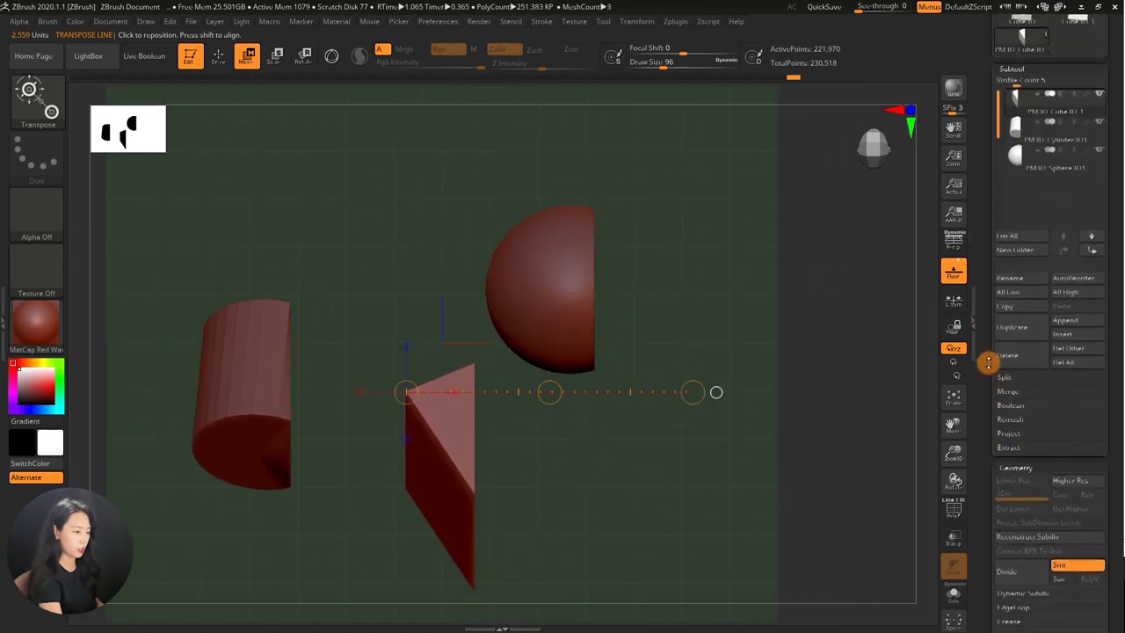
scroll(980, 356, "up", 3)
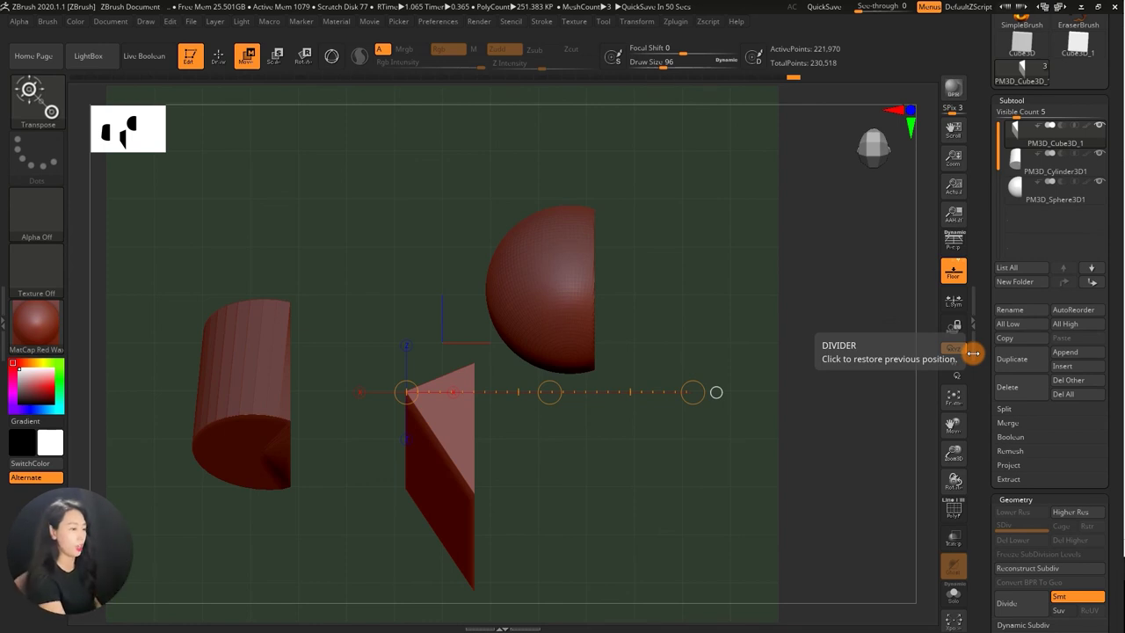
left_click(503, 279, "alt")
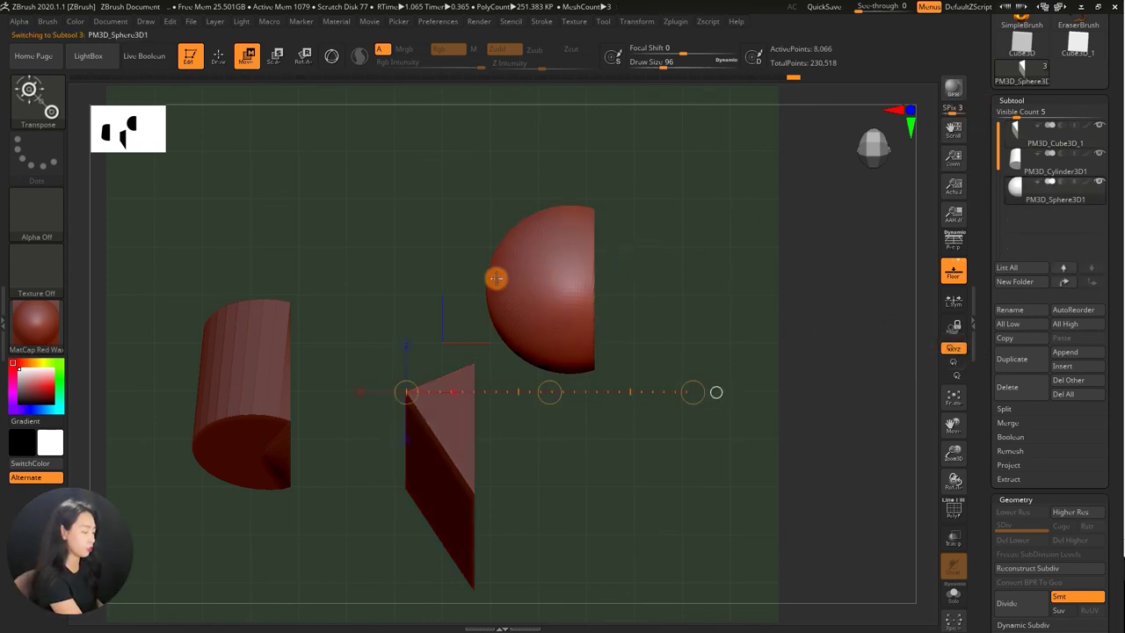
mouse_move(490, 272)
left_mouse_down()
mouse_move(893, 266)
mouse_move(683, 273)
mouse_move(681, 261)
left_mouse_up()
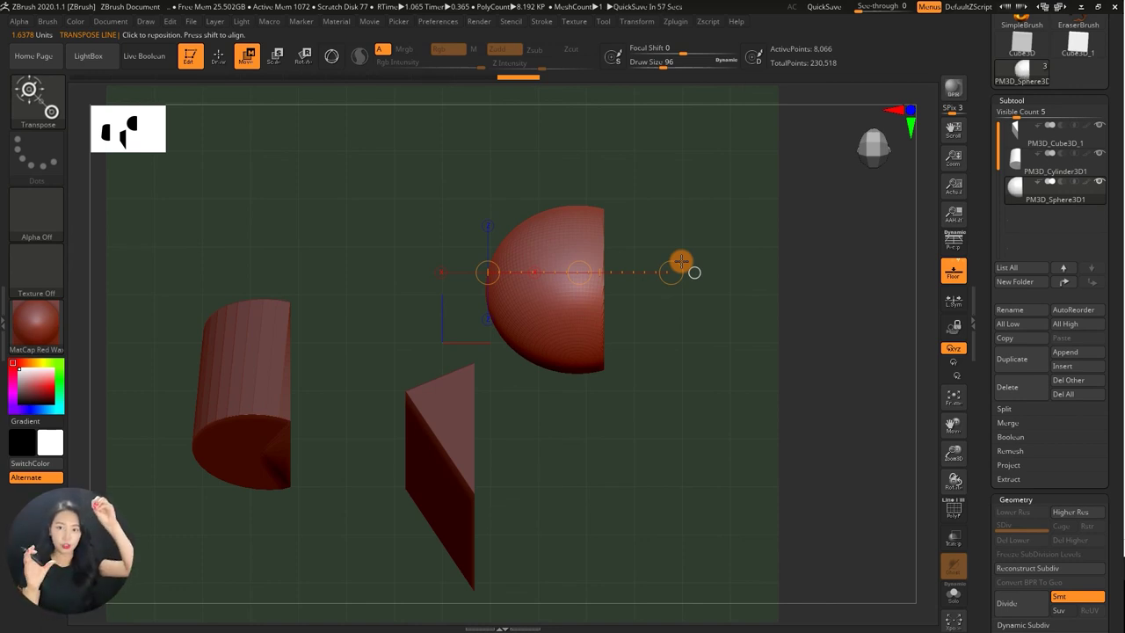
mouse_move(711, 296)
left_mouse_down()
mouse_move(699, 252)
mouse_move(715, 361)
mouse_move(736, 348)
mouse_move(782, 388)
mouse_move(764, 366)
left_mouse_up()
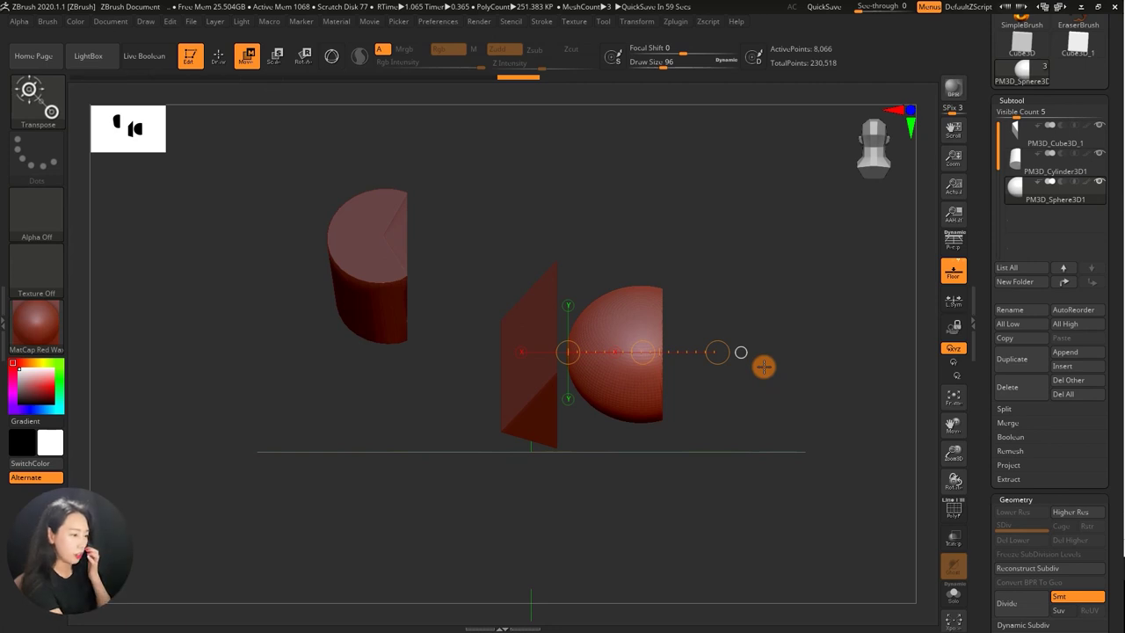
scroll(986, 182, "up", 2)
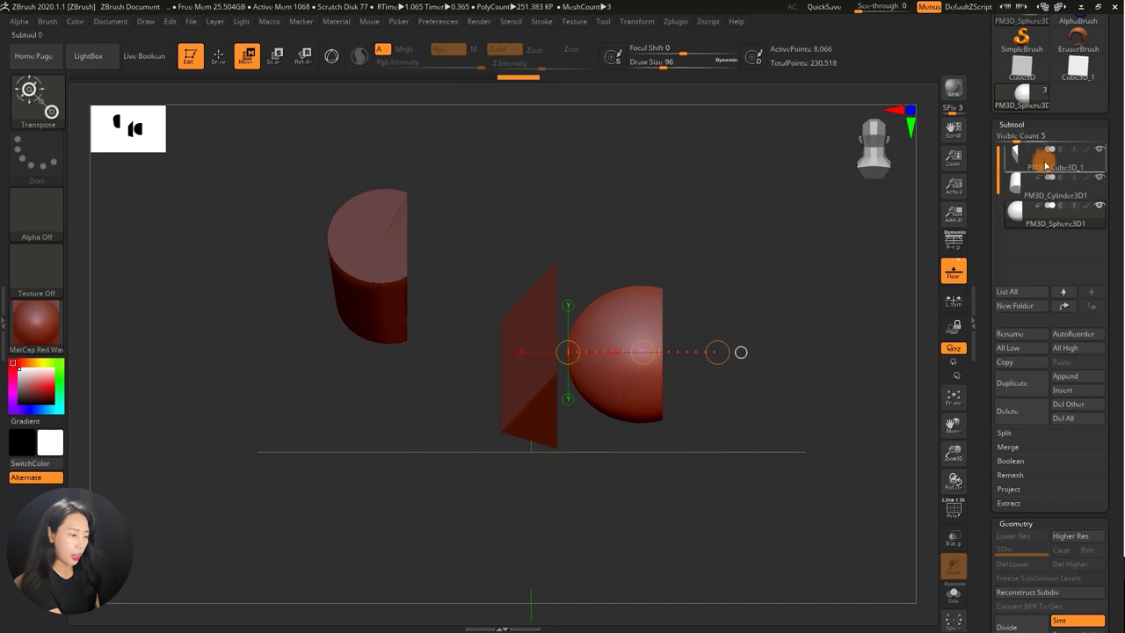
scroll(982, 220, "down", 2)
scroll(982, 216, "down", 2)
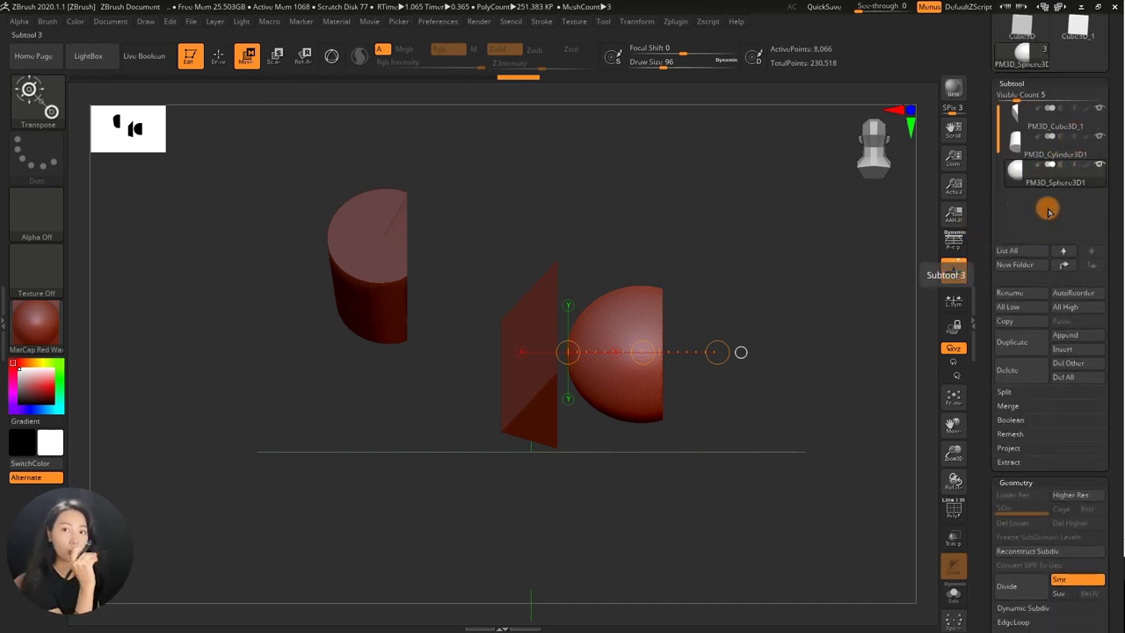
scroll(1048, 211, "down", 2)
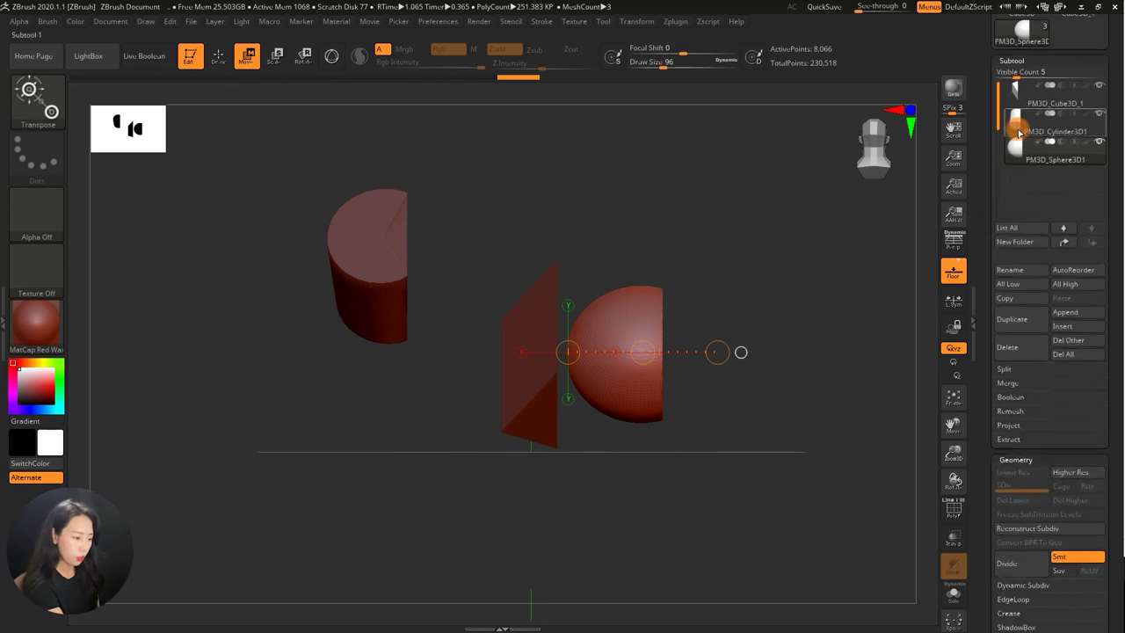